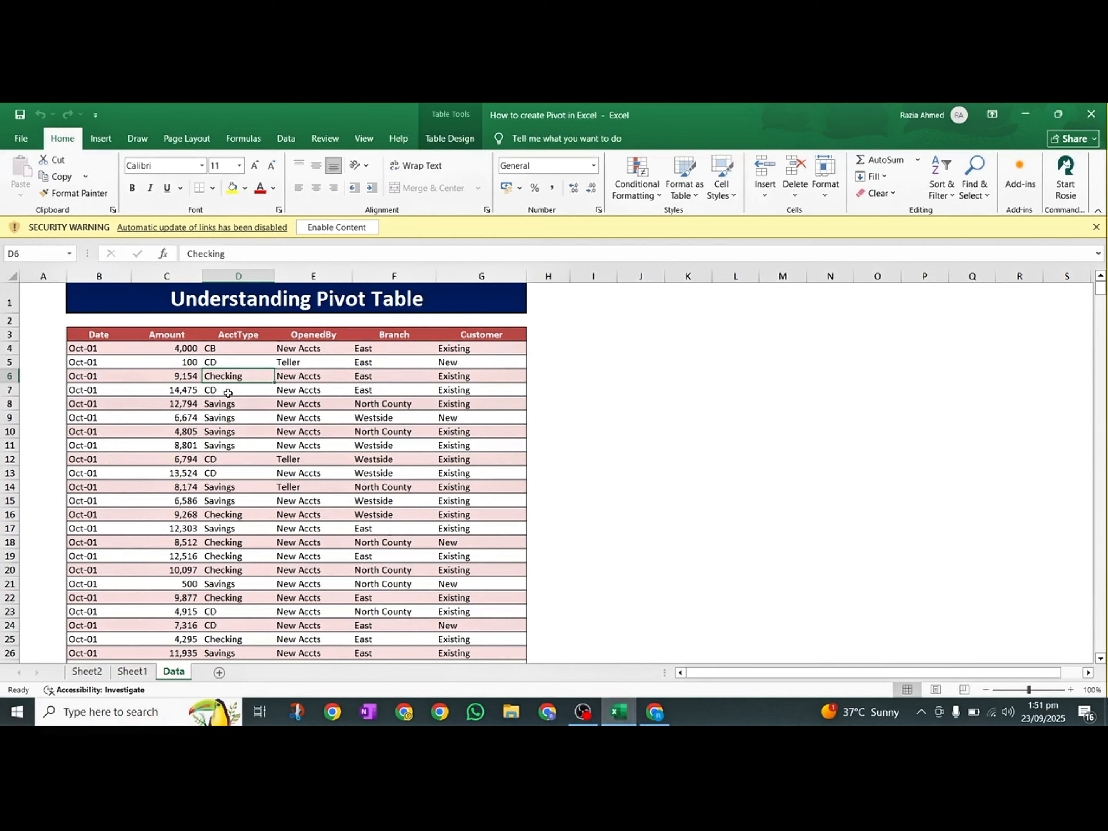
- Look through the account records in the Data sheet's table, then return to its header row
{"action": "scroll", "coordinate": [227, 393], "scroll_direction": "down", "scroll_amount": 5}
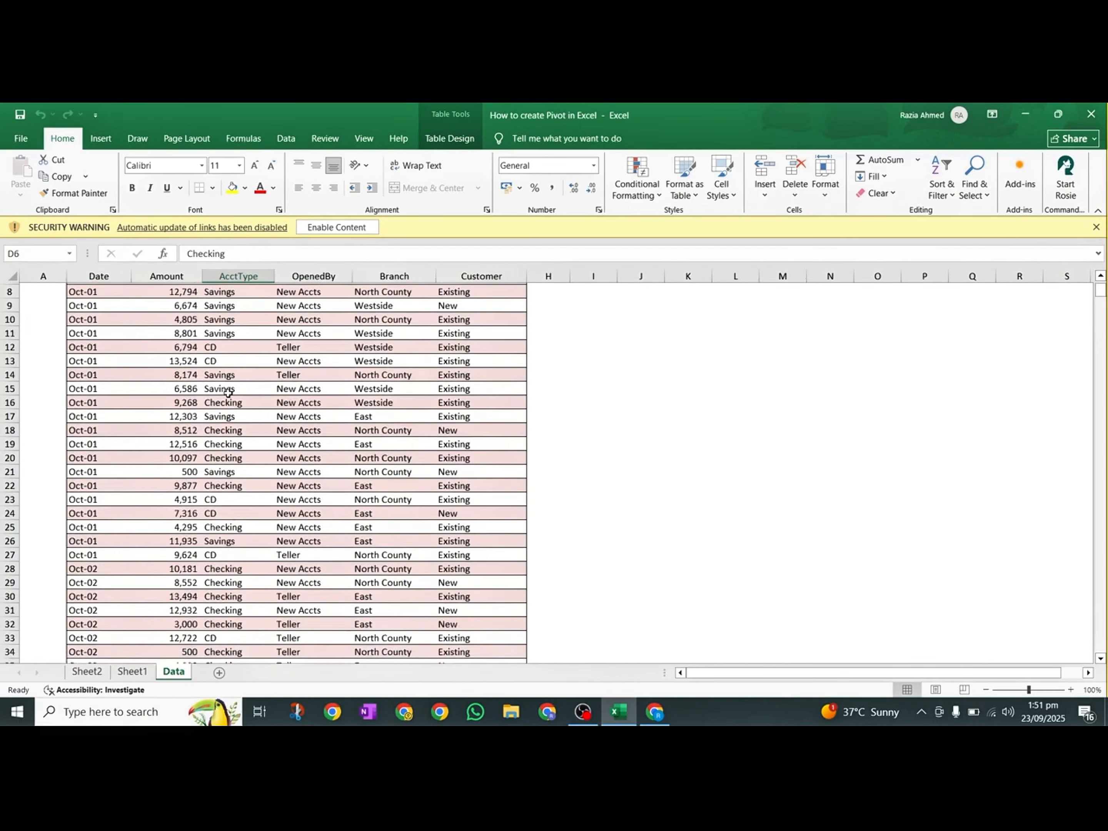
{"action": "scroll", "coordinate": [227, 393], "scroll_direction": "down", "scroll_amount": 10}
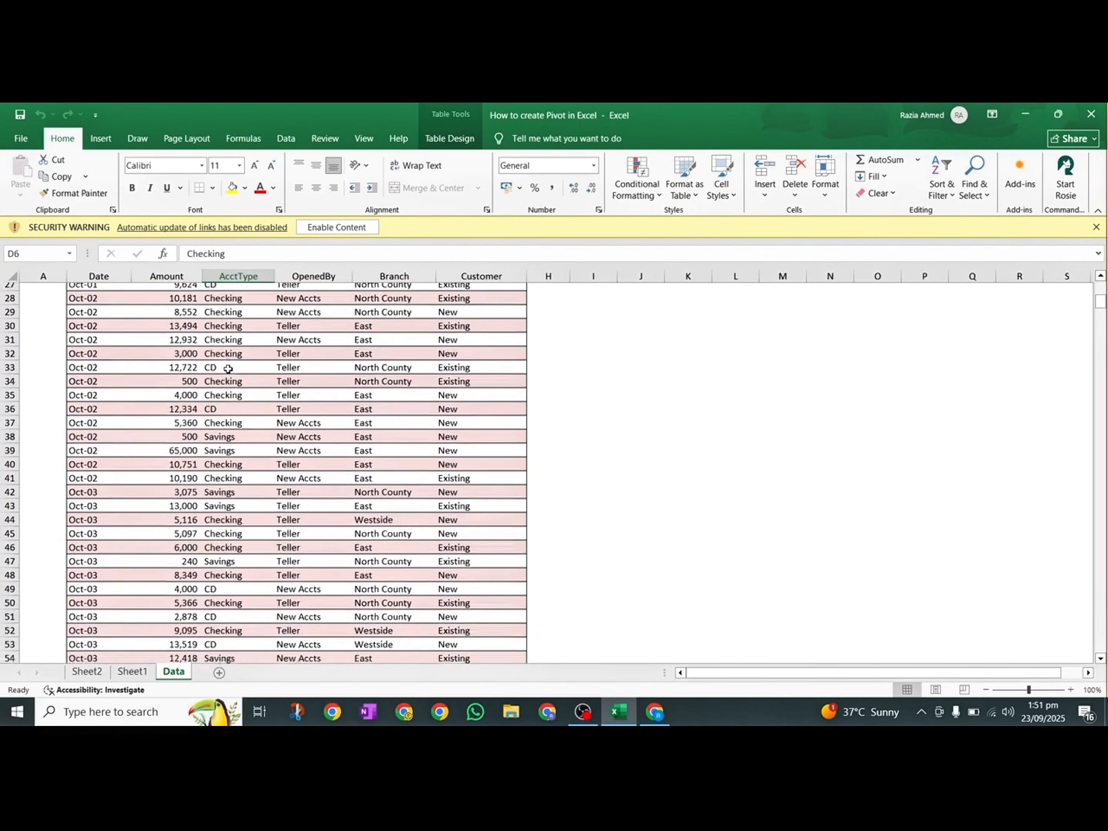
{"action": "scroll", "coordinate": [228, 369], "scroll_direction": "down", "scroll_amount": 15}
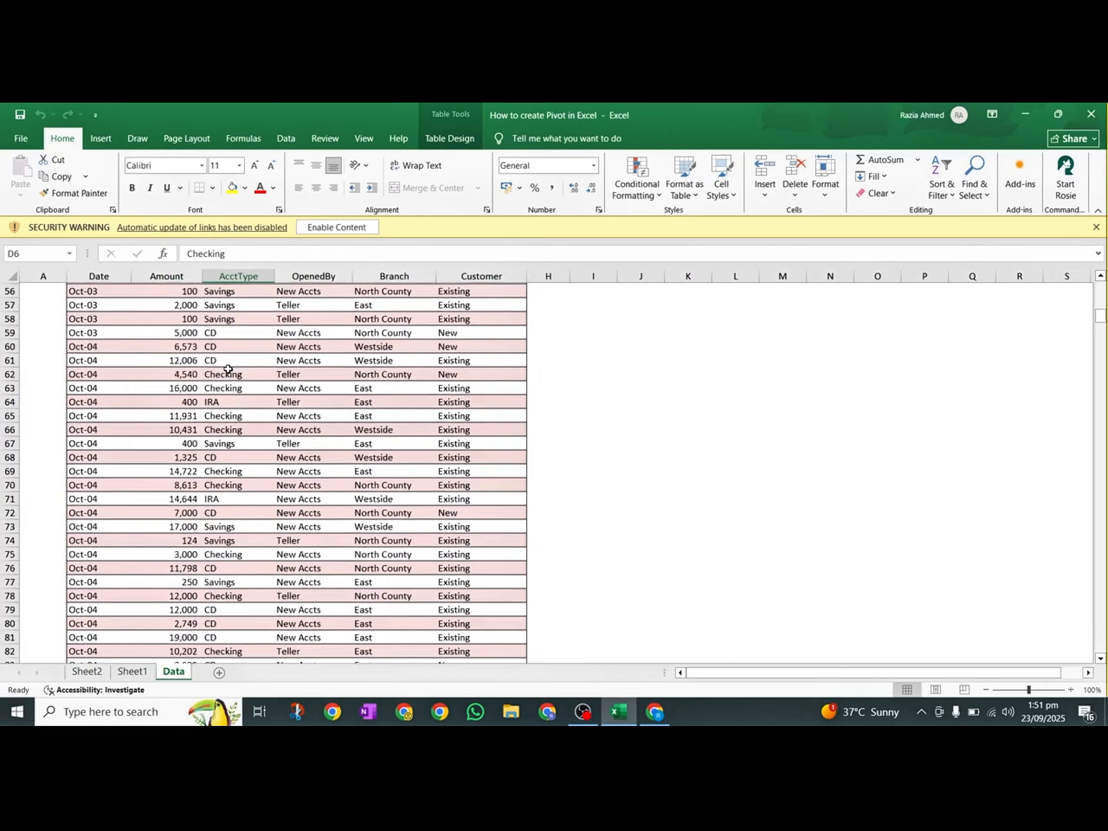
{"action": "scroll", "coordinate": [228, 369], "scroll_direction": "down", "scroll_amount": 20}
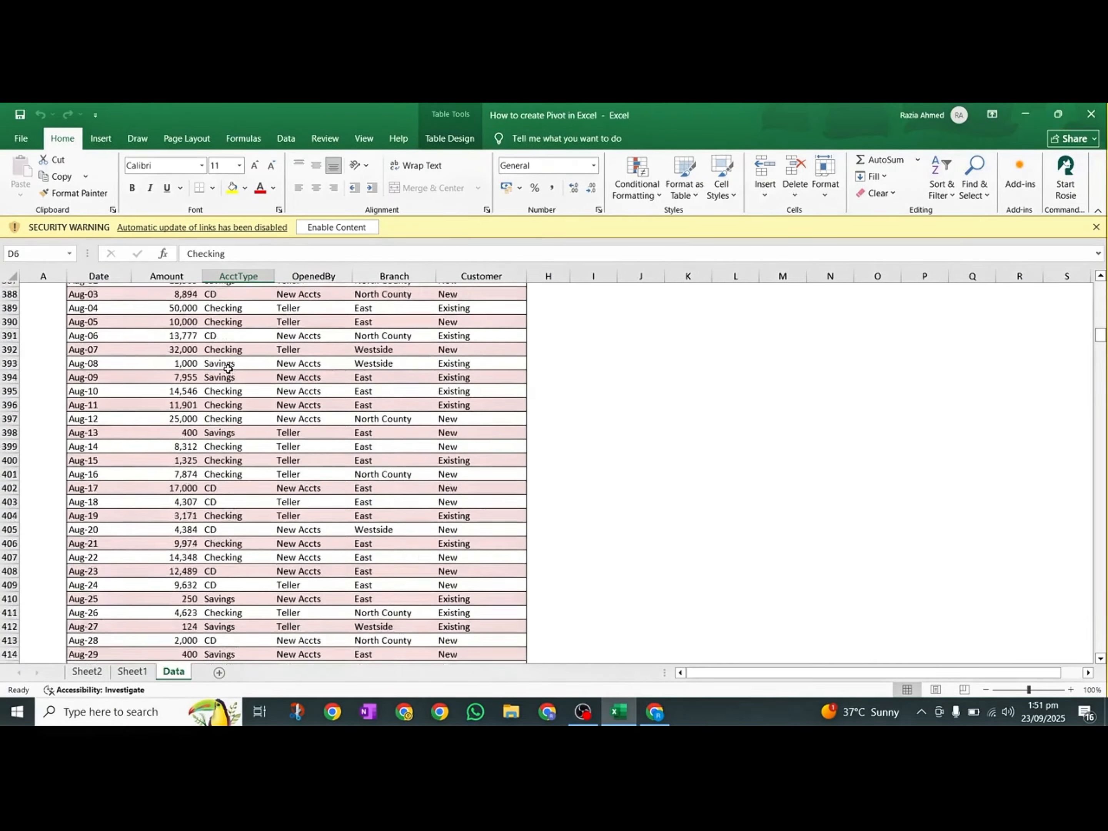
{"action": "scroll", "coordinate": [227, 369], "scroll_direction": "up", "scroll_amount": 20}
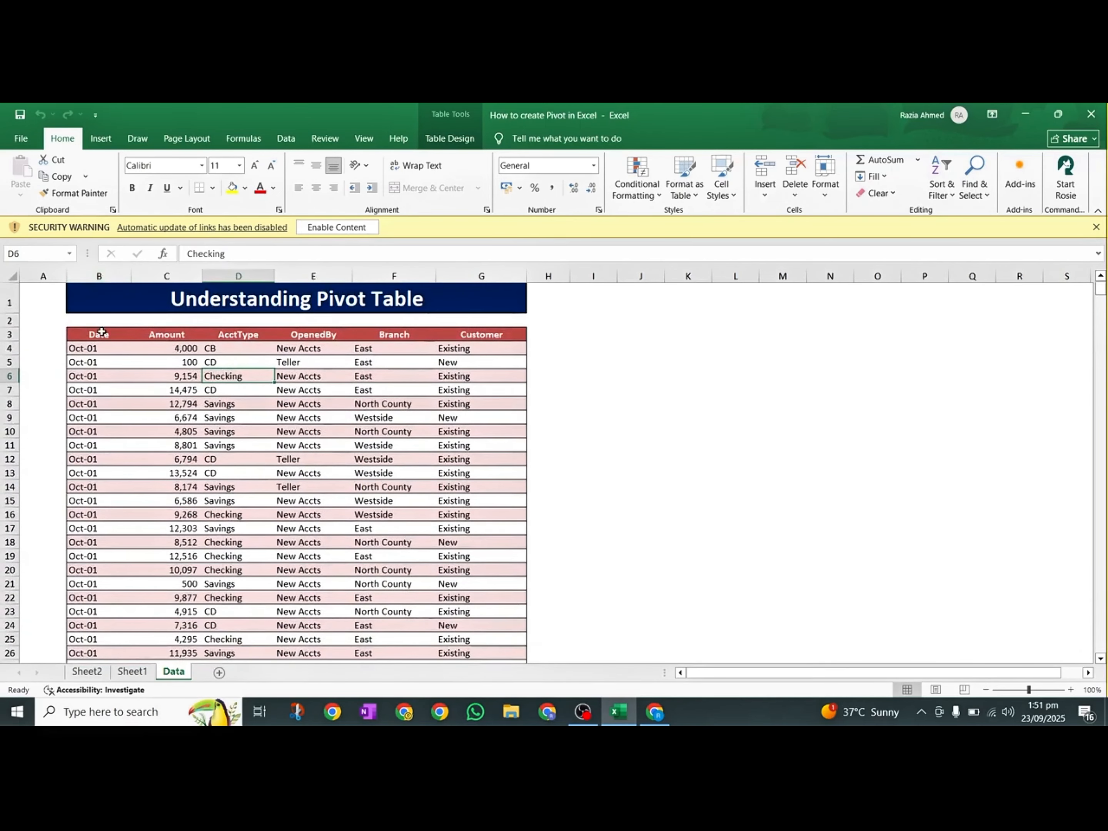
- Review the table's columns one at a time from Date to Customer, then highlight columns B through G together and clear the selection
{"action": "left_click", "coordinate": [92, 276]}
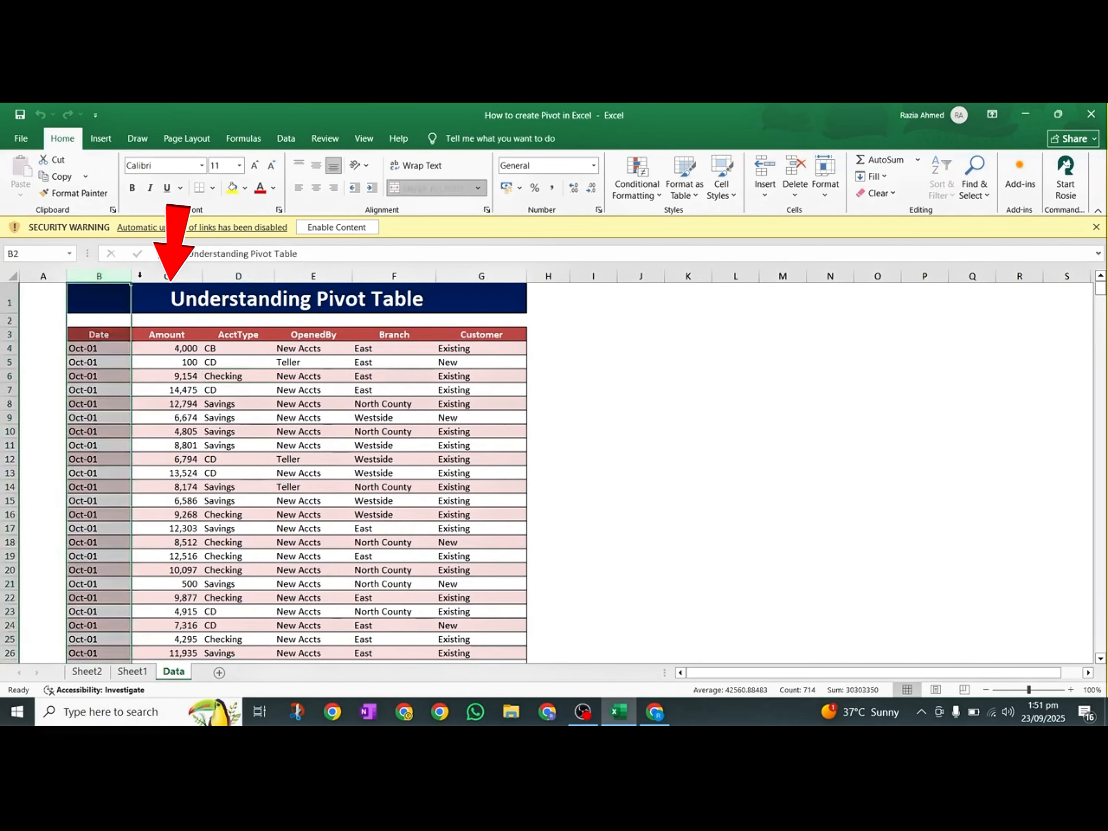
{"action": "left_click", "coordinate": [186, 276]}
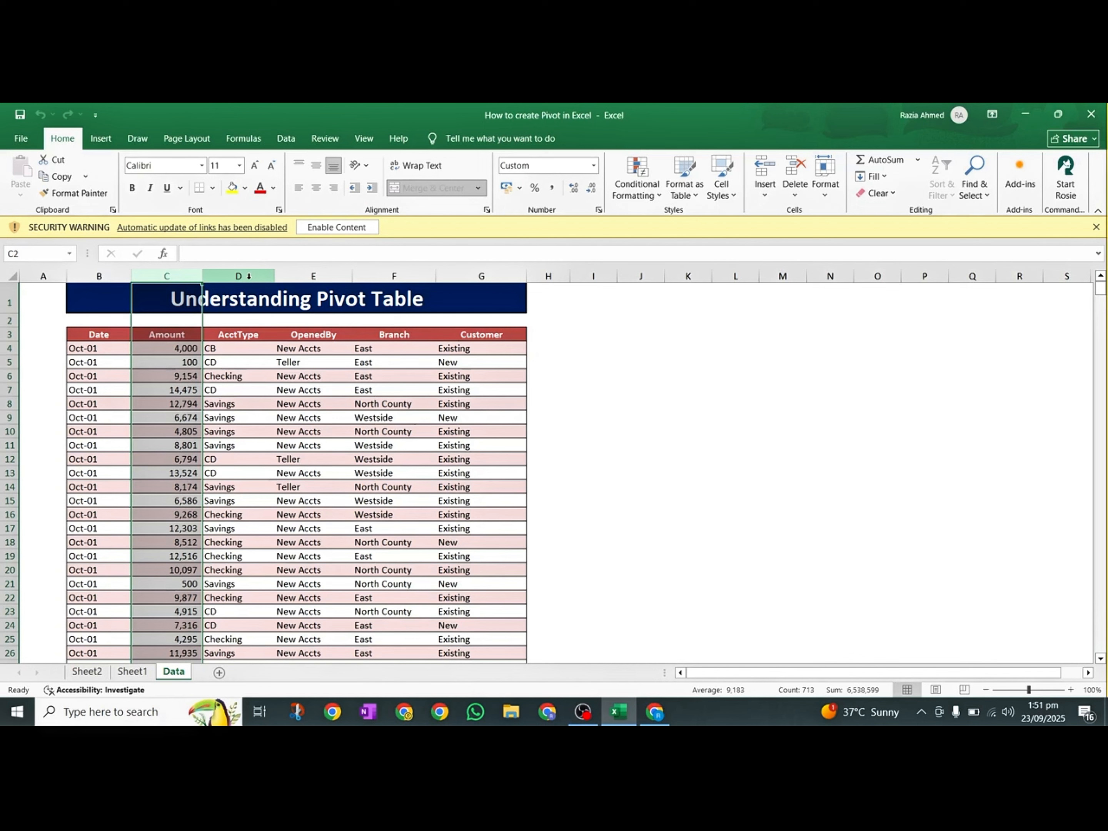
{"action": "left_click", "coordinate": [248, 276]}
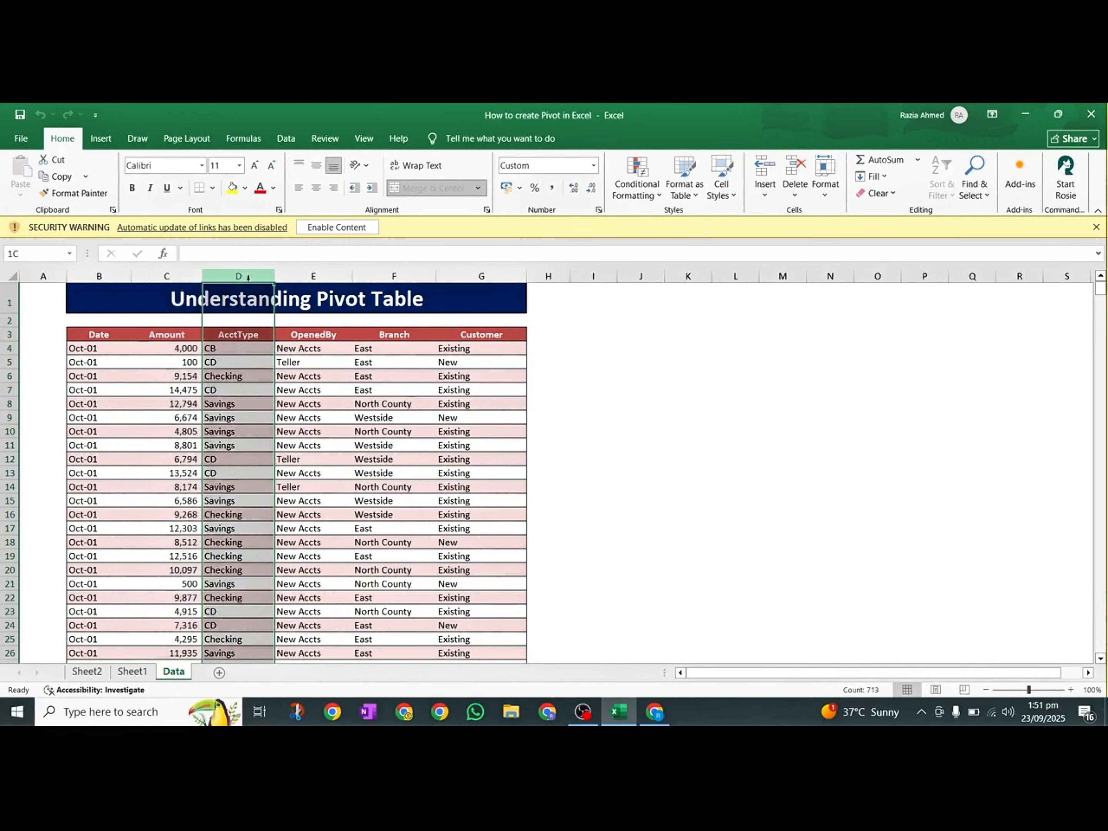
{"action": "left_click", "coordinate": [313, 275]}
{"action": "left_click", "coordinate": [394, 276]}
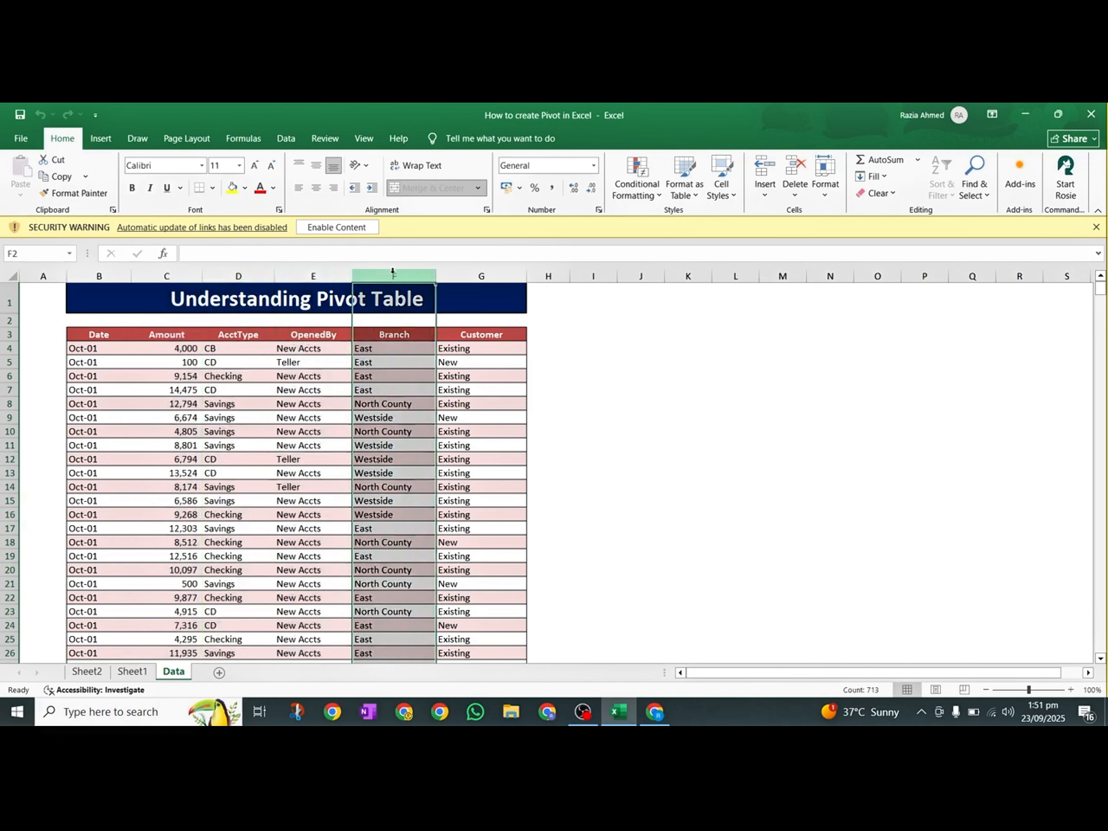
{"action": "left_click", "coordinate": [491, 276]}
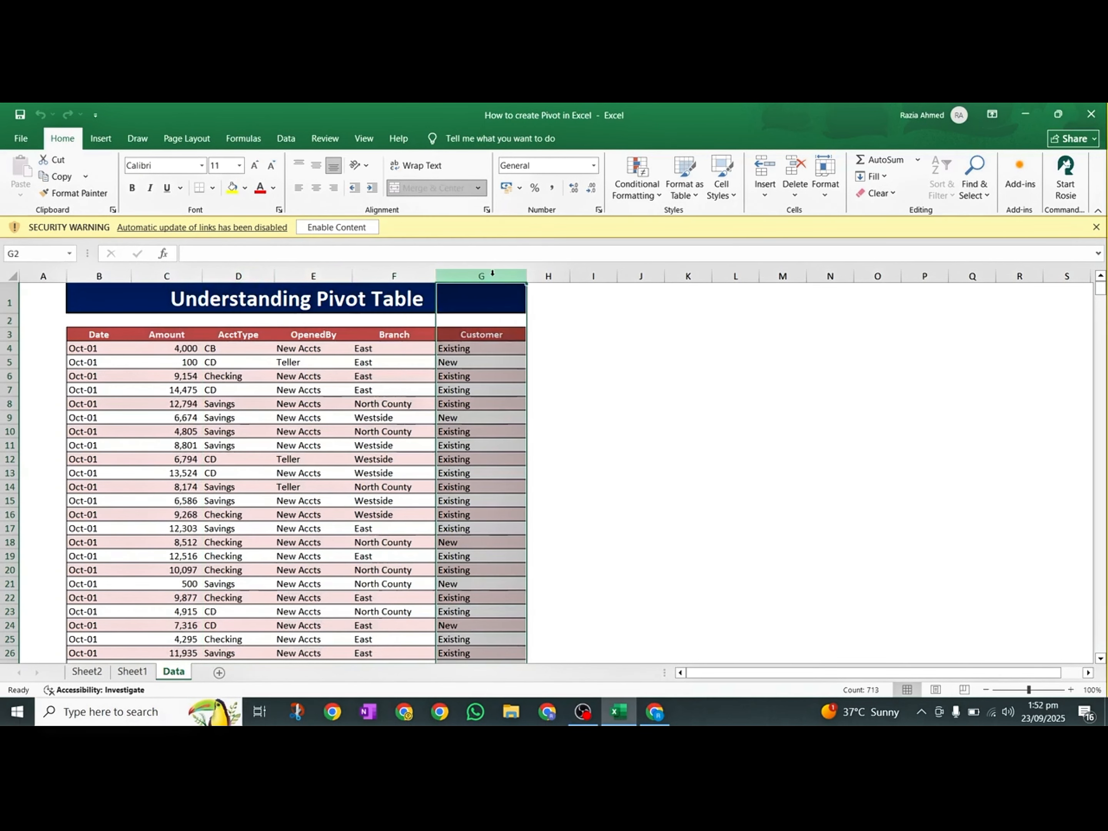
{"action": "left_click", "coordinate": [200, 391]}
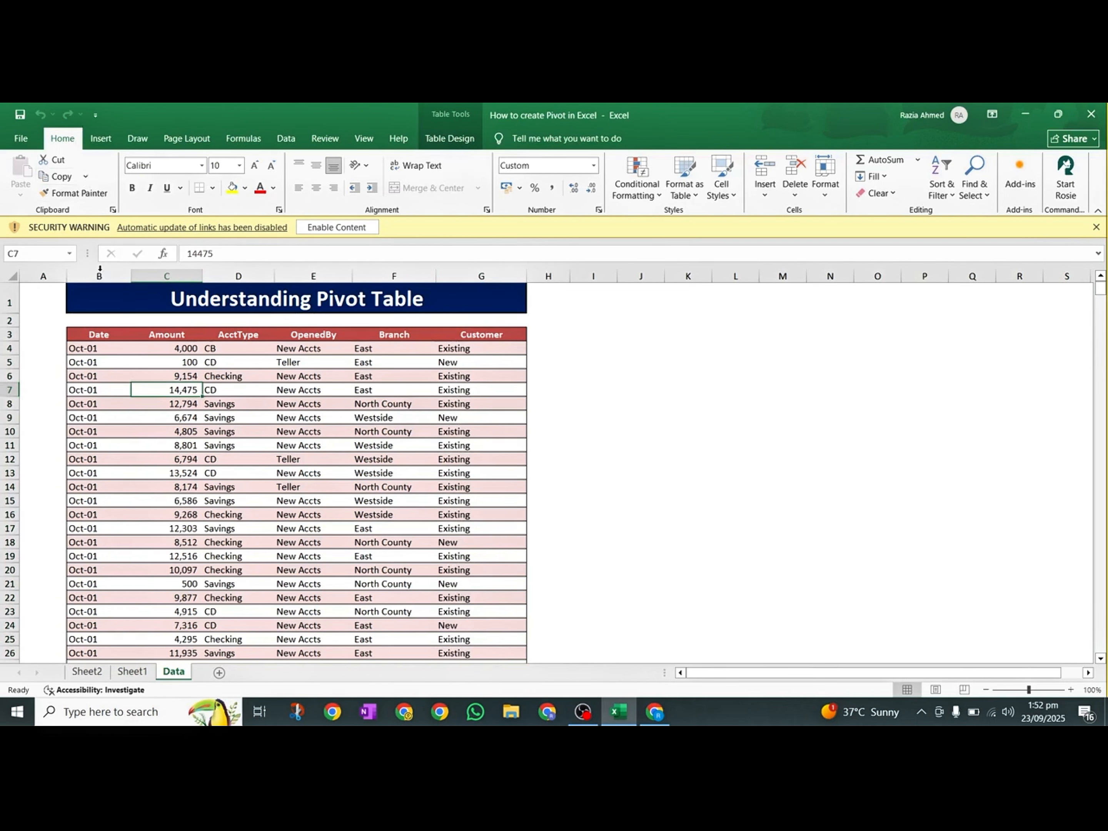
{"action": "left_click_drag", "start_coordinate": [99, 275], "coordinate": [461, 274]}
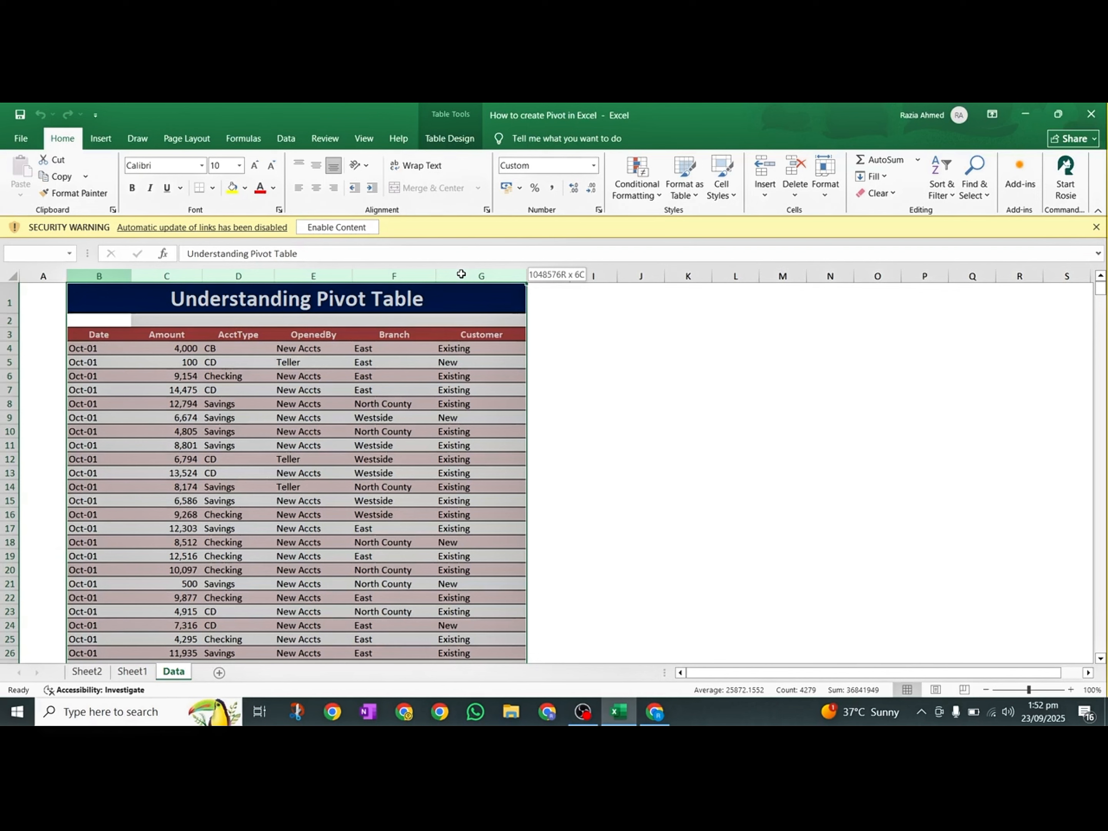
{"action": "left_click", "coordinate": [291, 391]}
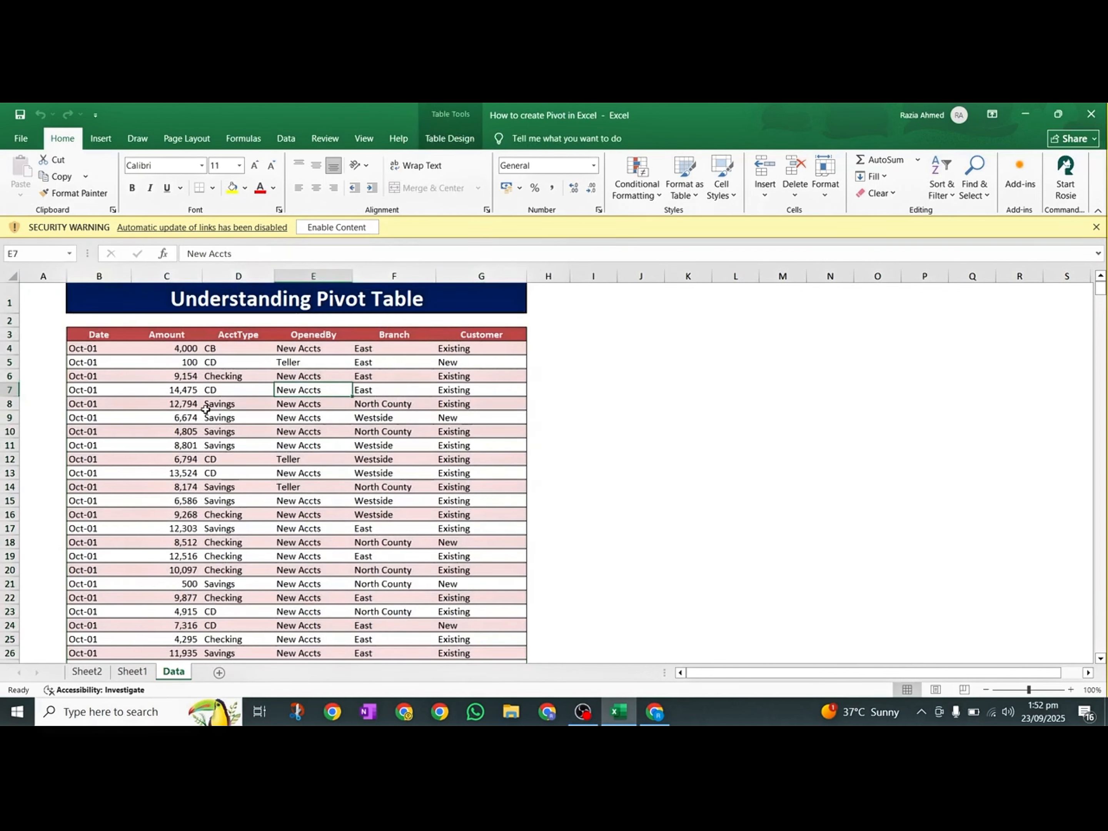
- Select the entire table including its headers, inspect the selection's extent down to the last record, and collapse it to the Date header
{"action": "left_click", "coordinate": [89, 335]}
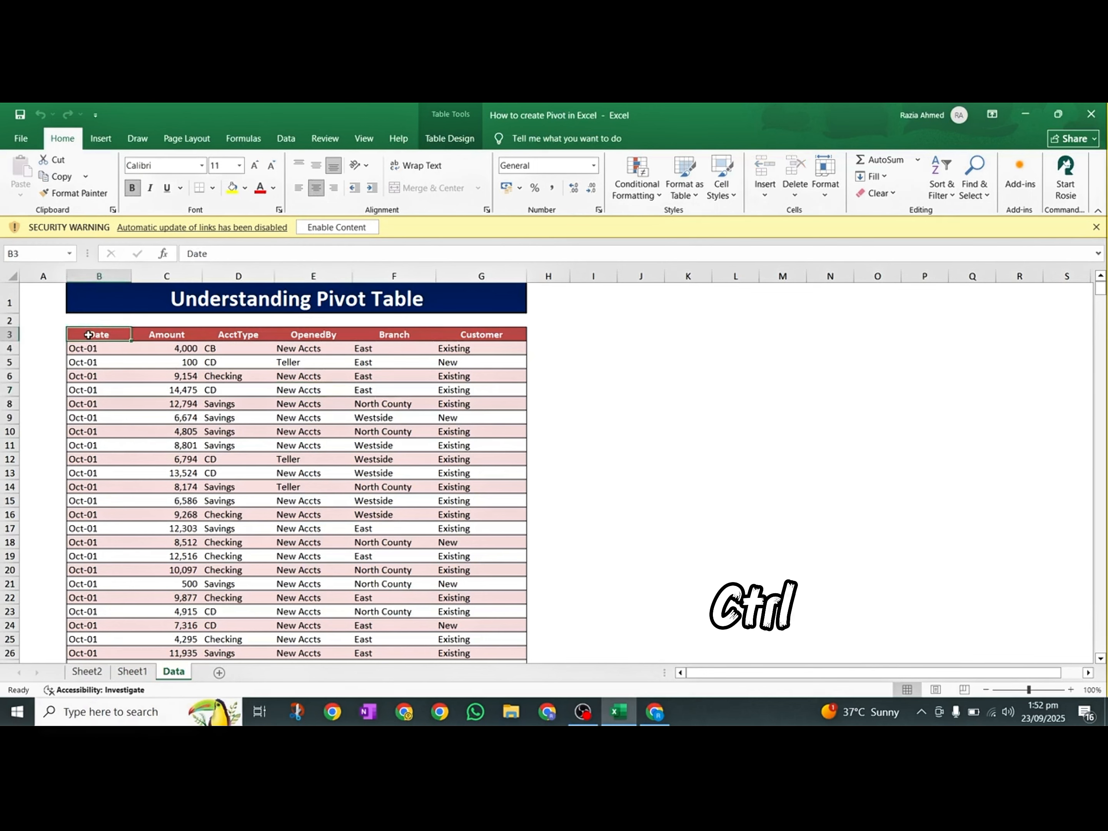
{"action": "key", "text": "ctrl+a"}
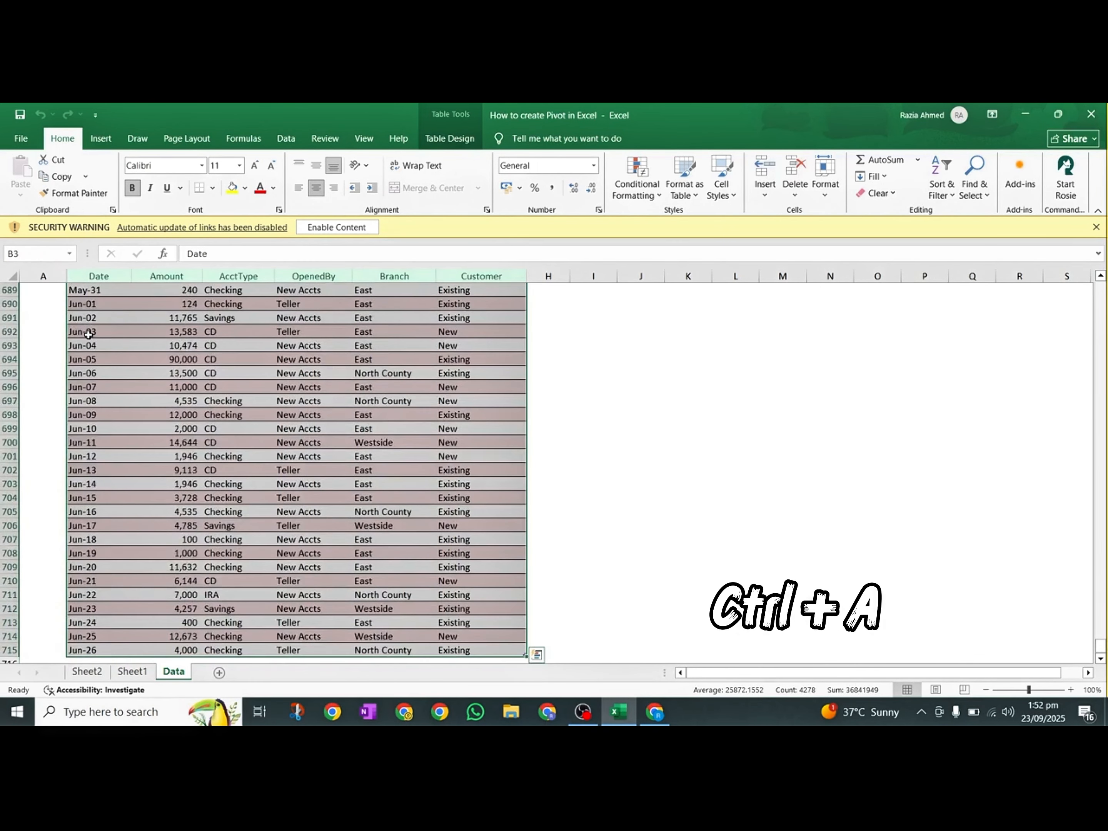
{"action": "scroll", "coordinate": [633, 471], "scroll_direction": "down", "scroll_amount": 2}
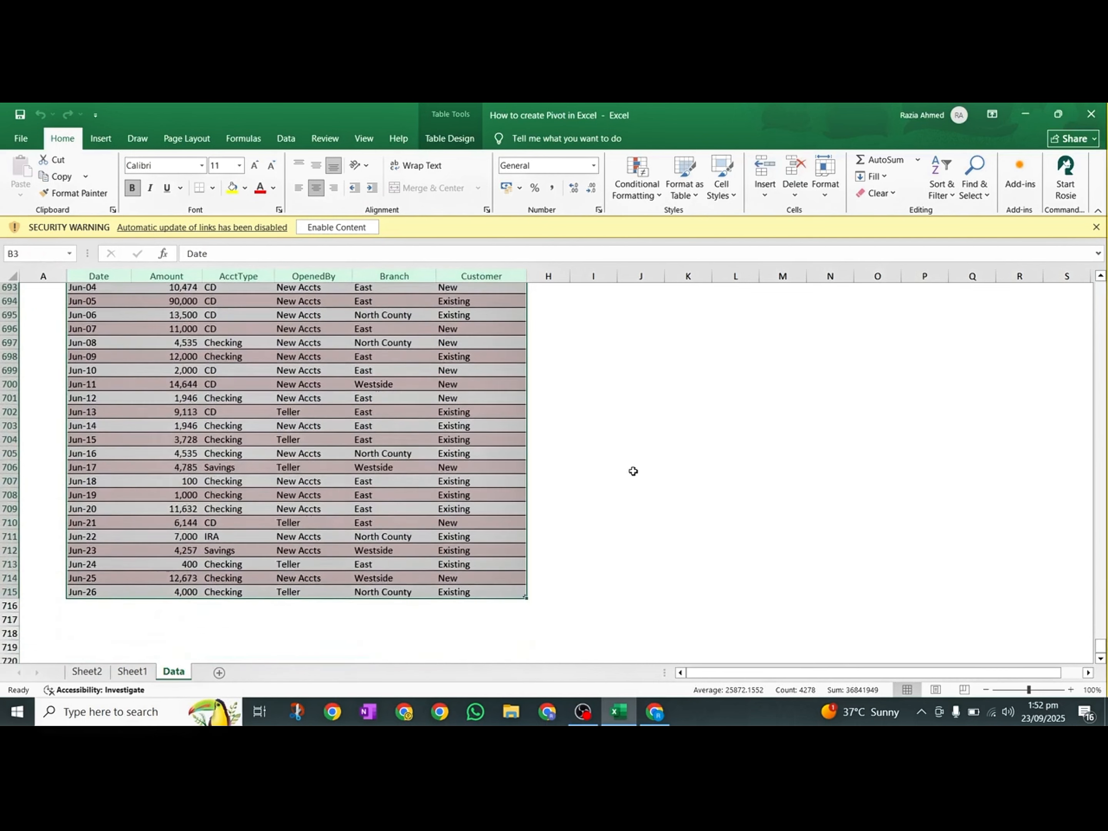
{"action": "scroll", "coordinate": [633, 471], "scroll_direction": "down", "scroll_amount": 1}
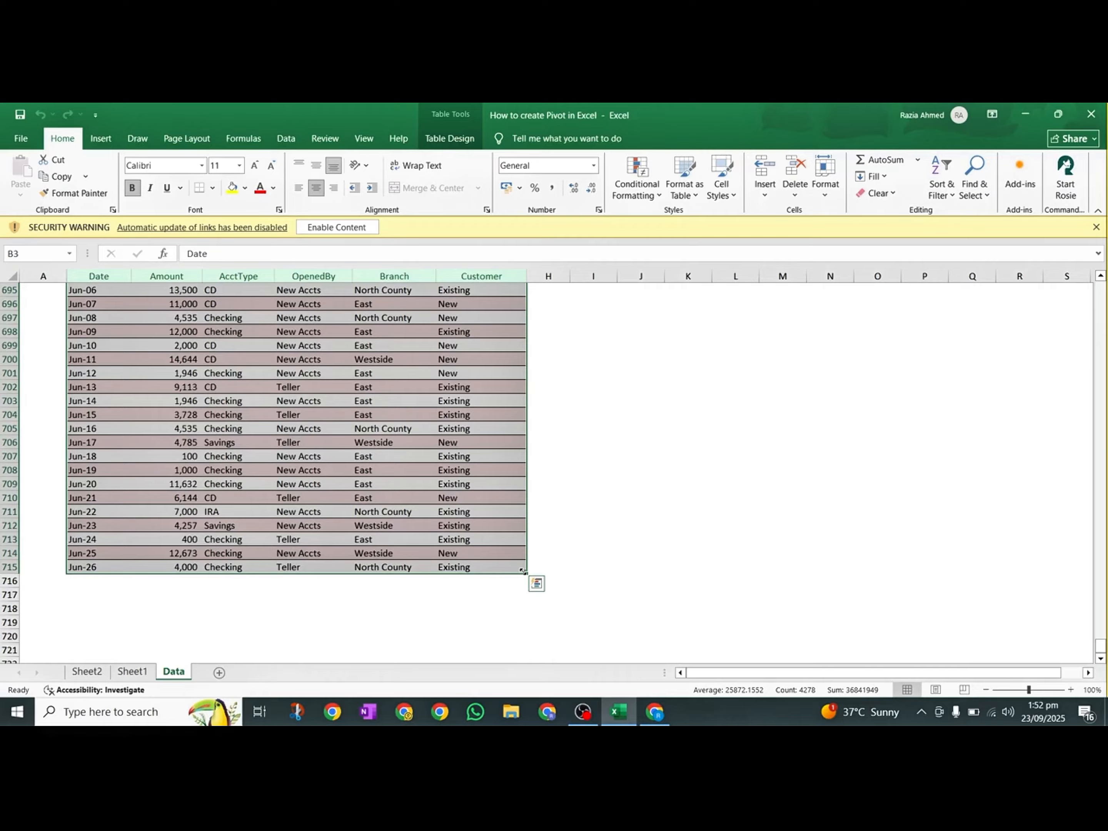
{"action": "scroll", "coordinate": [652, 496], "scroll_direction": "up", "scroll_amount": 6}
{"action": "scroll", "coordinate": [652, 496], "scroll_direction": "up", "scroll_amount": 20}
{"action": "scroll", "coordinate": [652, 496], "scroll_direction": "up", "scroll_amount": 20}
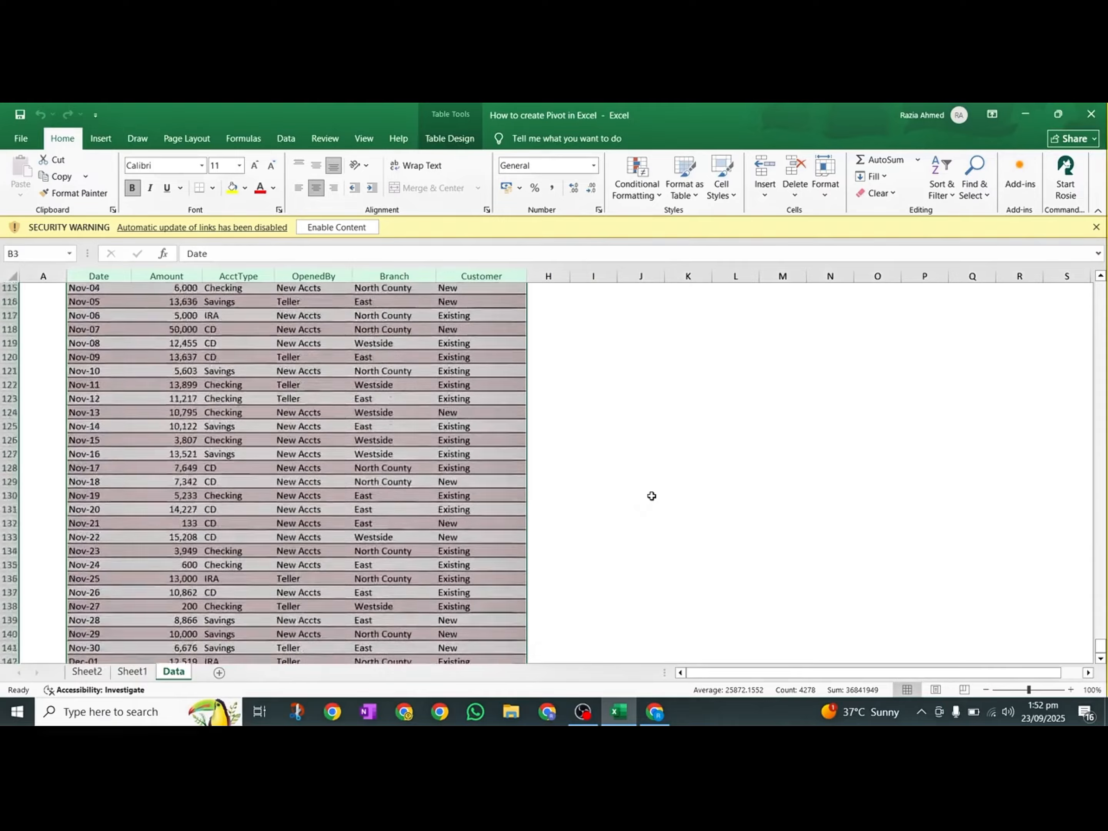
{"action": "scroll", "coordinate": [652, 496], "scroll_direction": "up", "scroll_amount": 20}
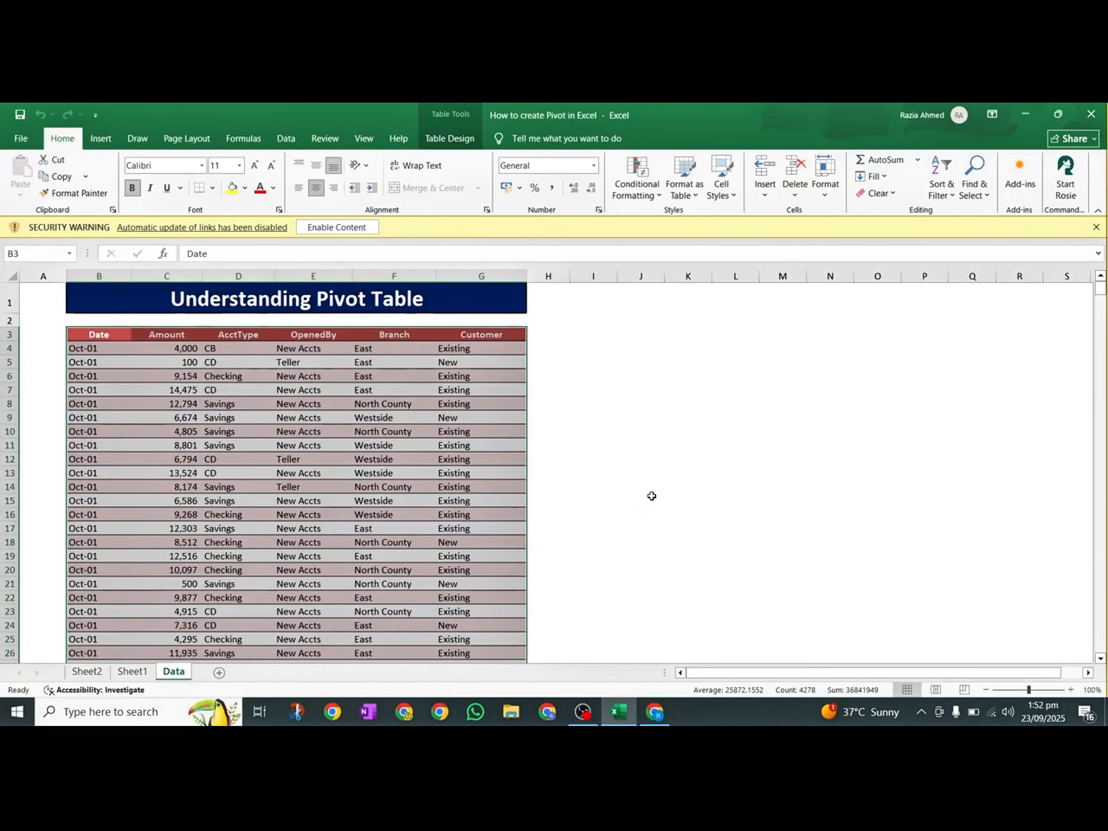
{"action": "scroll", "coordinate": [652, 496], "scroll_direction": "down", "scroll_amount": 20}
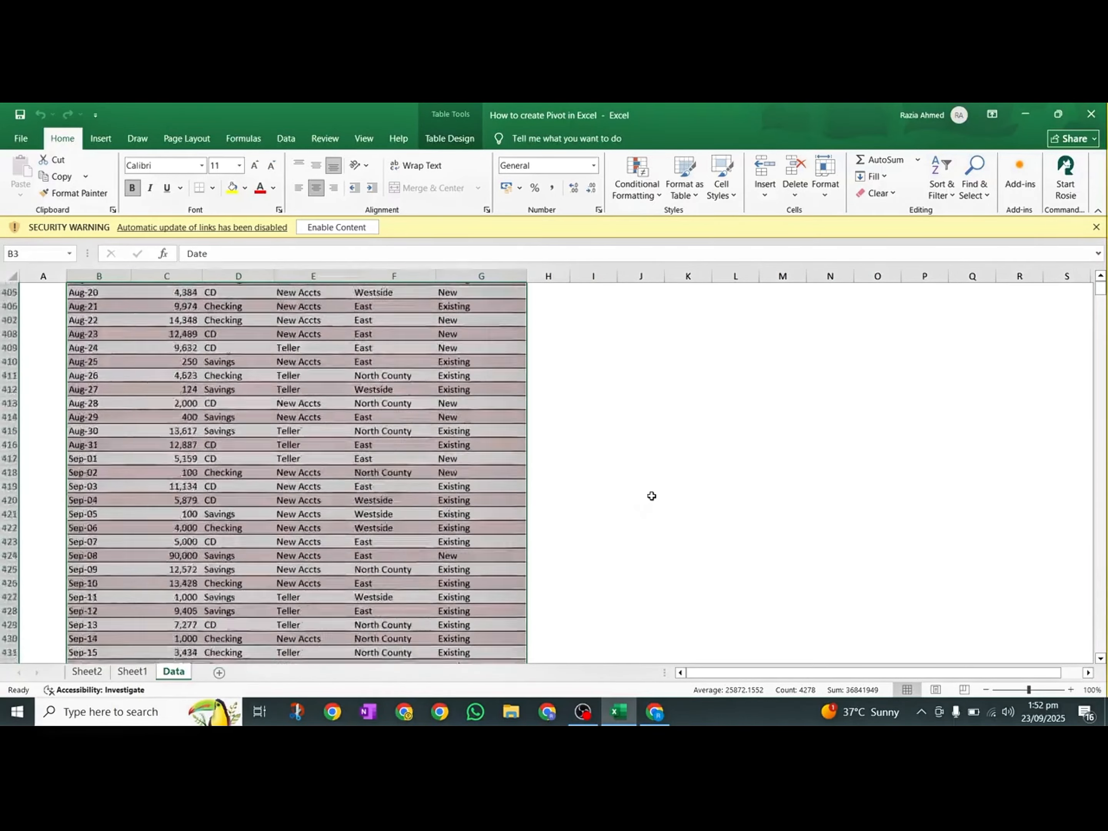
{"action": "scroll", "coordinate": [651, 496], "scroll_direction": "down", "scroll_amount": 20}
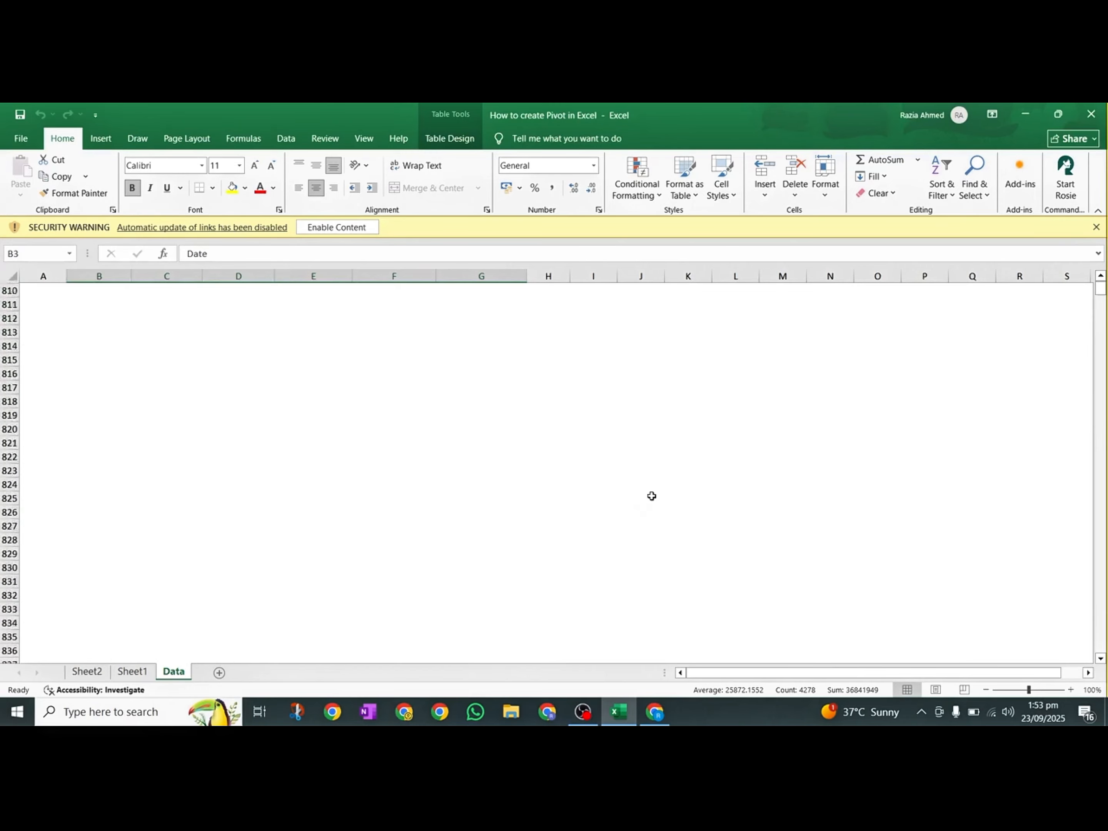
{"action": "scroll", "coordinate": [651, 496], "scroll_direction": "up", "scroll_amount": 20}
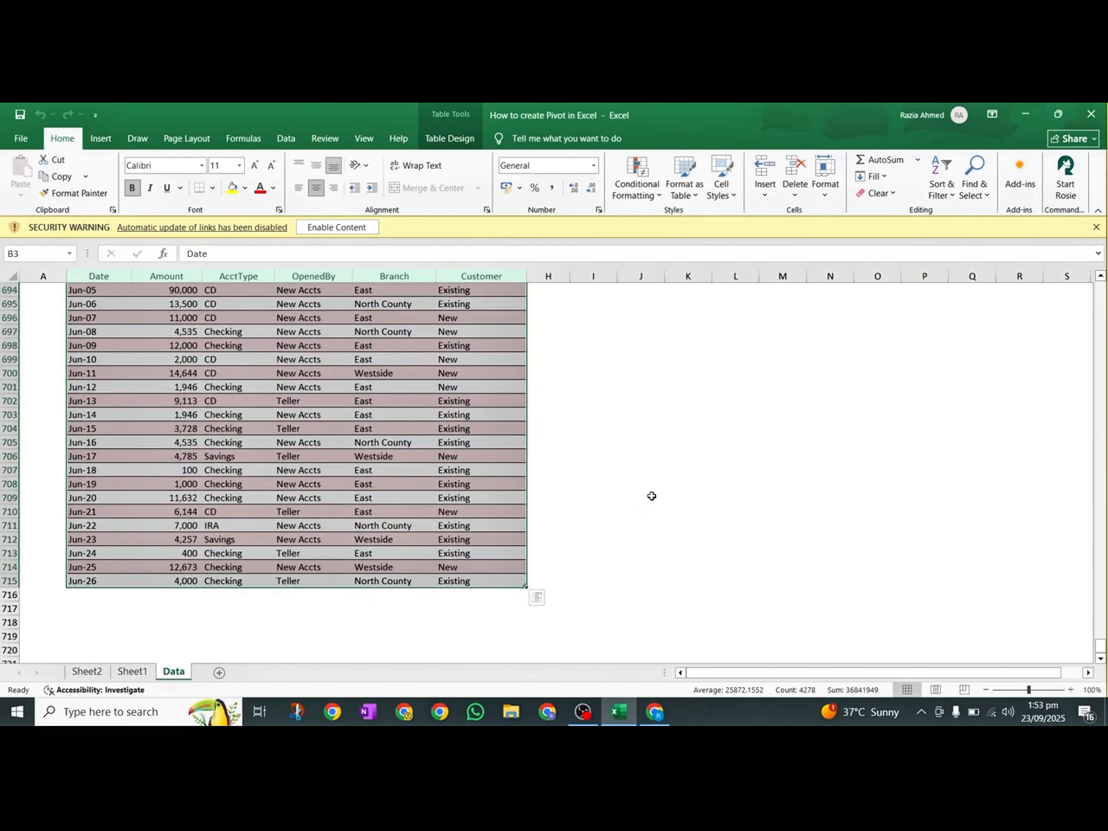
{"action": "key", "text": "shift+BackSpace"}
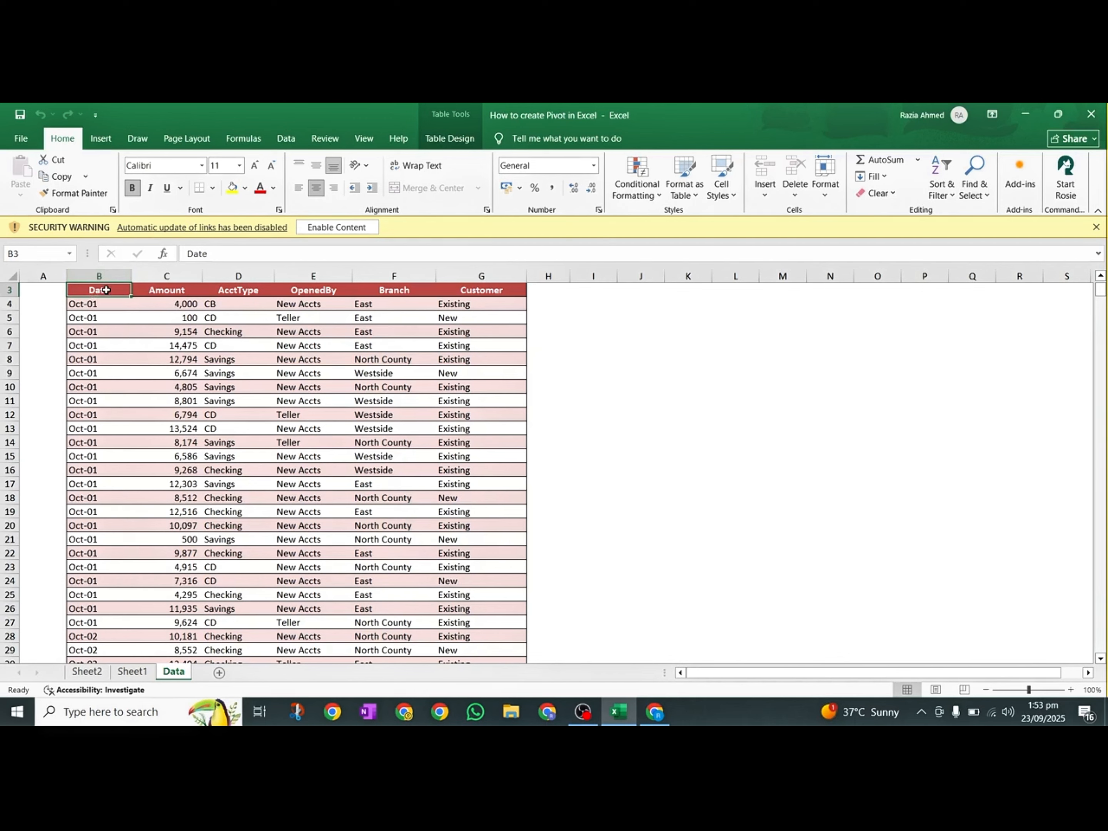
- Extend the selection from the Date header to the last used cell, then reduce it to a single cell
{"action": "key", "text": "ctrl+shift+End"}
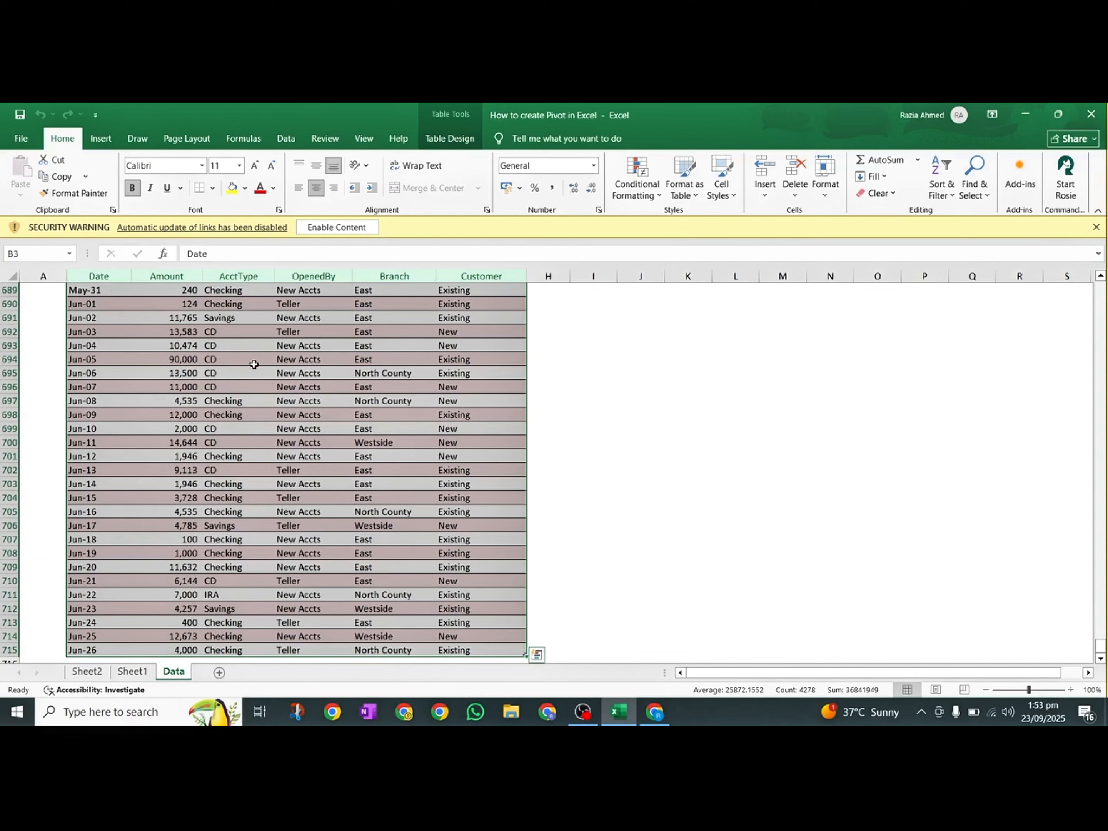
{"action": "key", "text": "shift+BackSpace"}
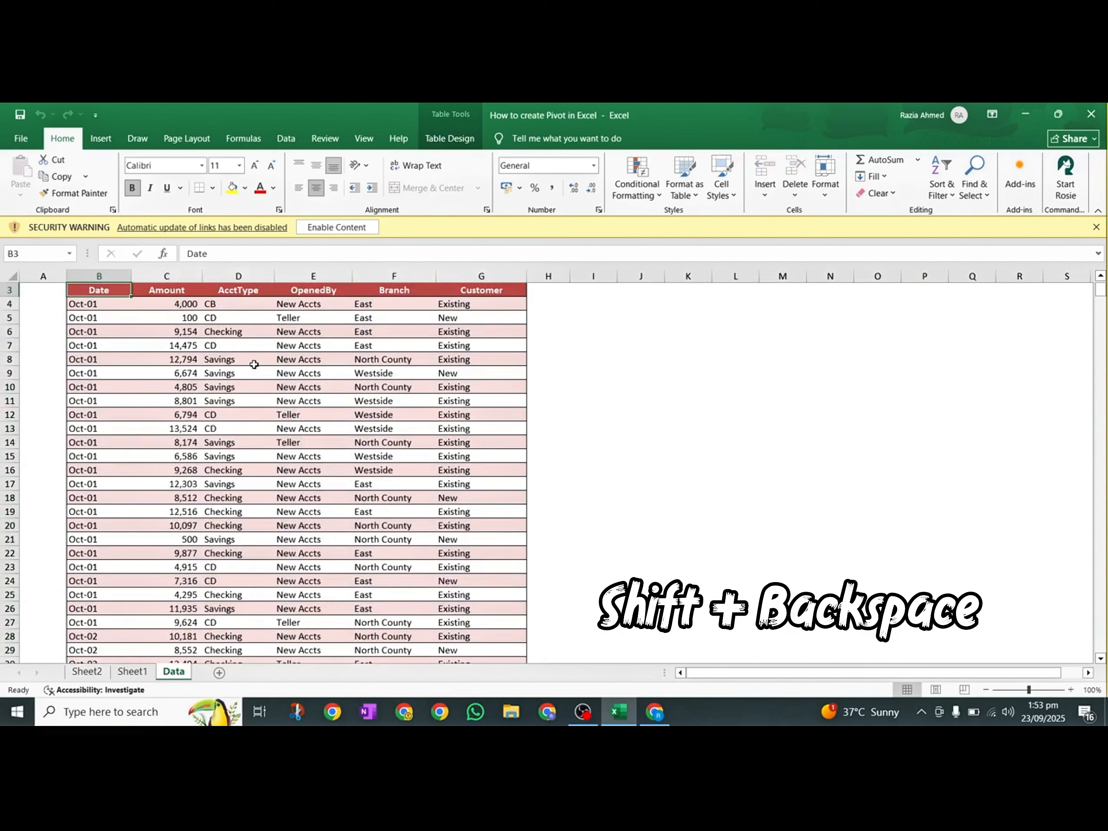
{"action": "left_click", "coordinate": [209, 338]}
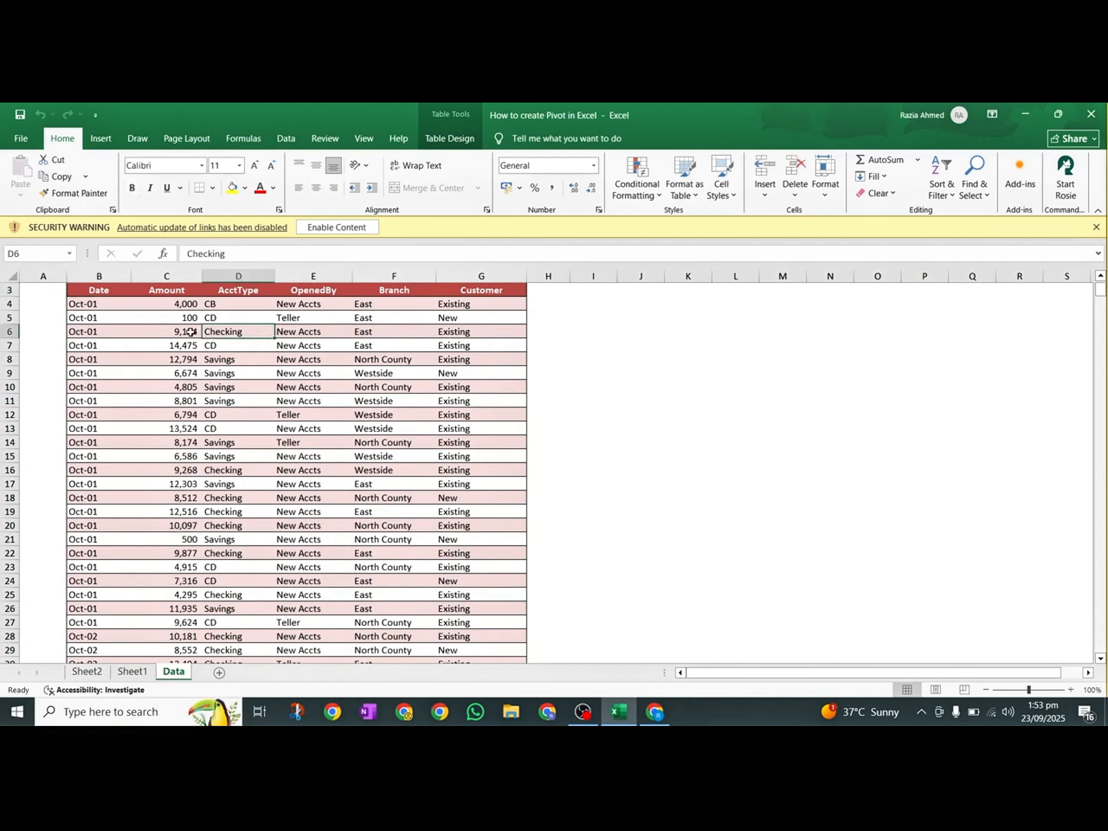
- Select the Date column from its header down to the last entry, then shrink the selection back to the header
{"action": "left_click", "coordinate": [94, 290]}
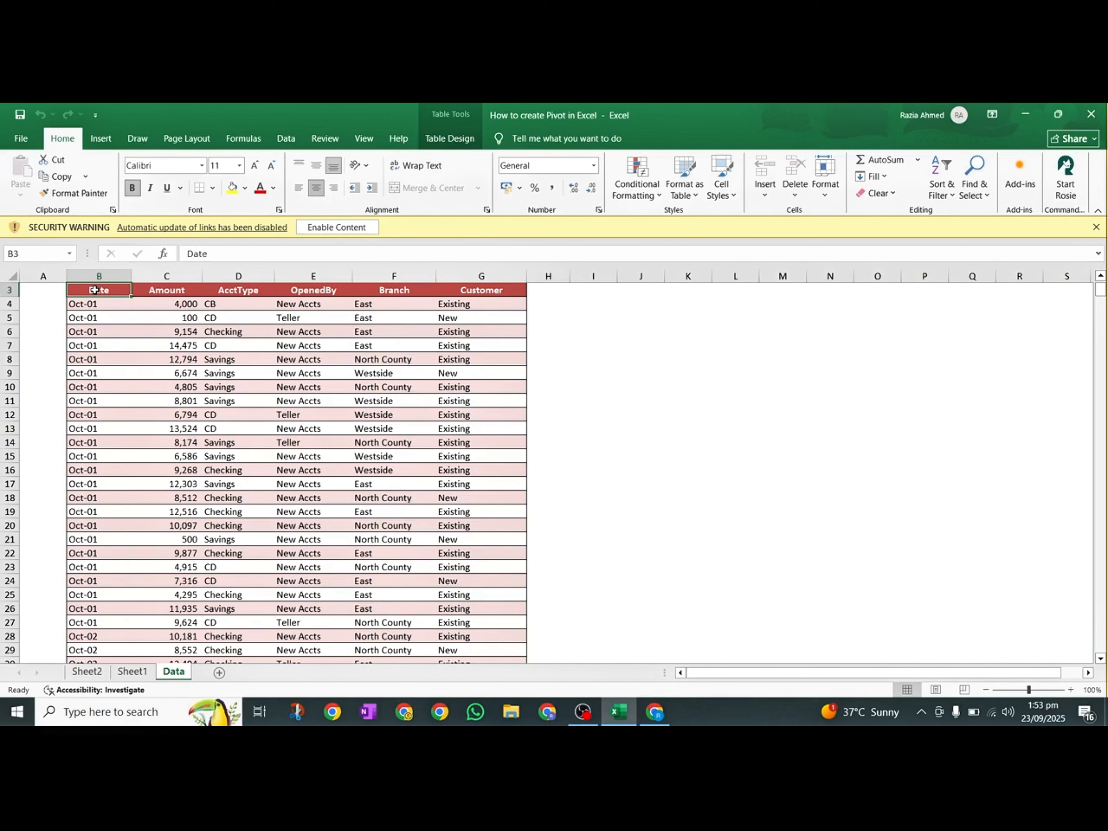
{"action": "key", "text": "shift+Down"}
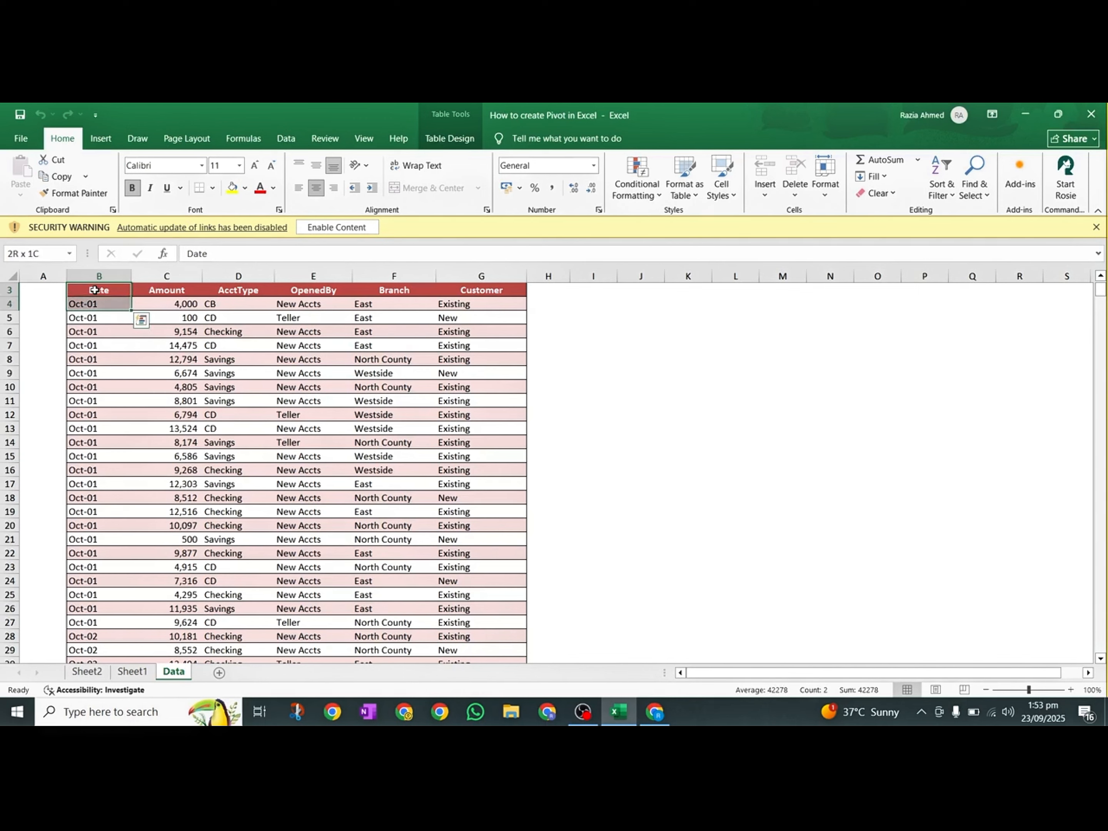
{"action": "key", "text": "ctrl+shift+Down"}
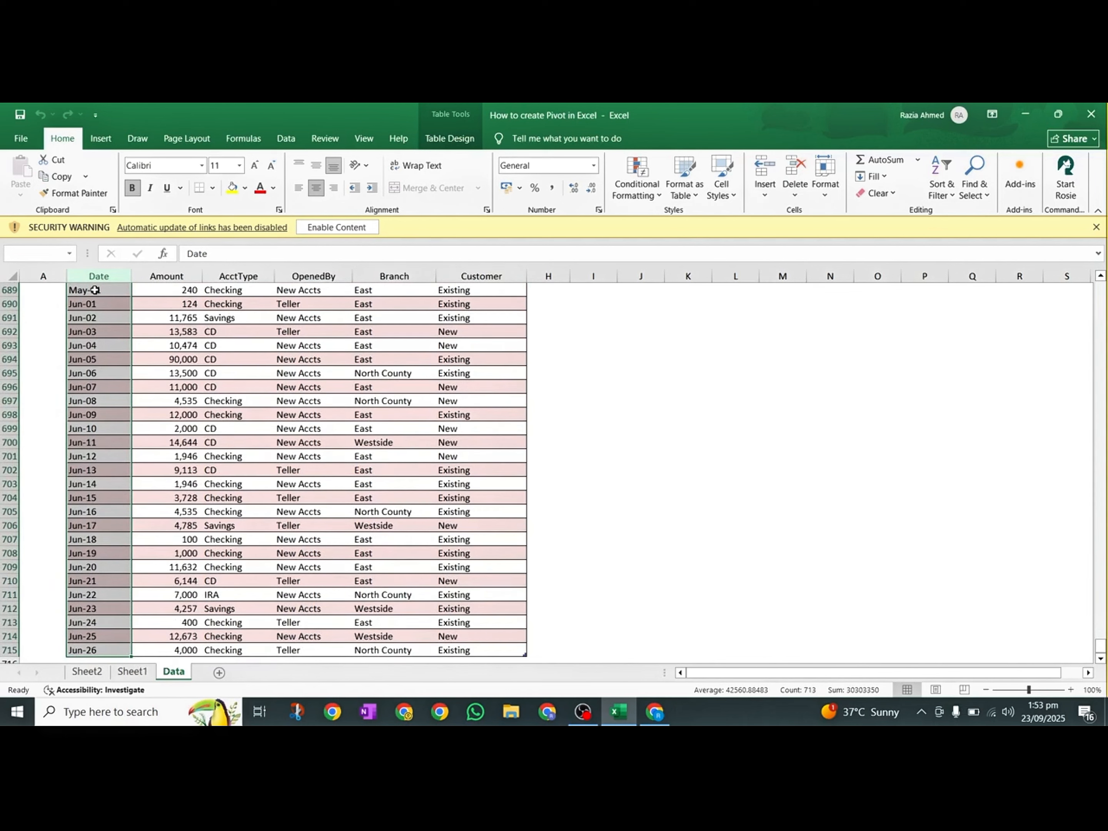
{"action": "key", "text": "ctrl+shift+Up"}
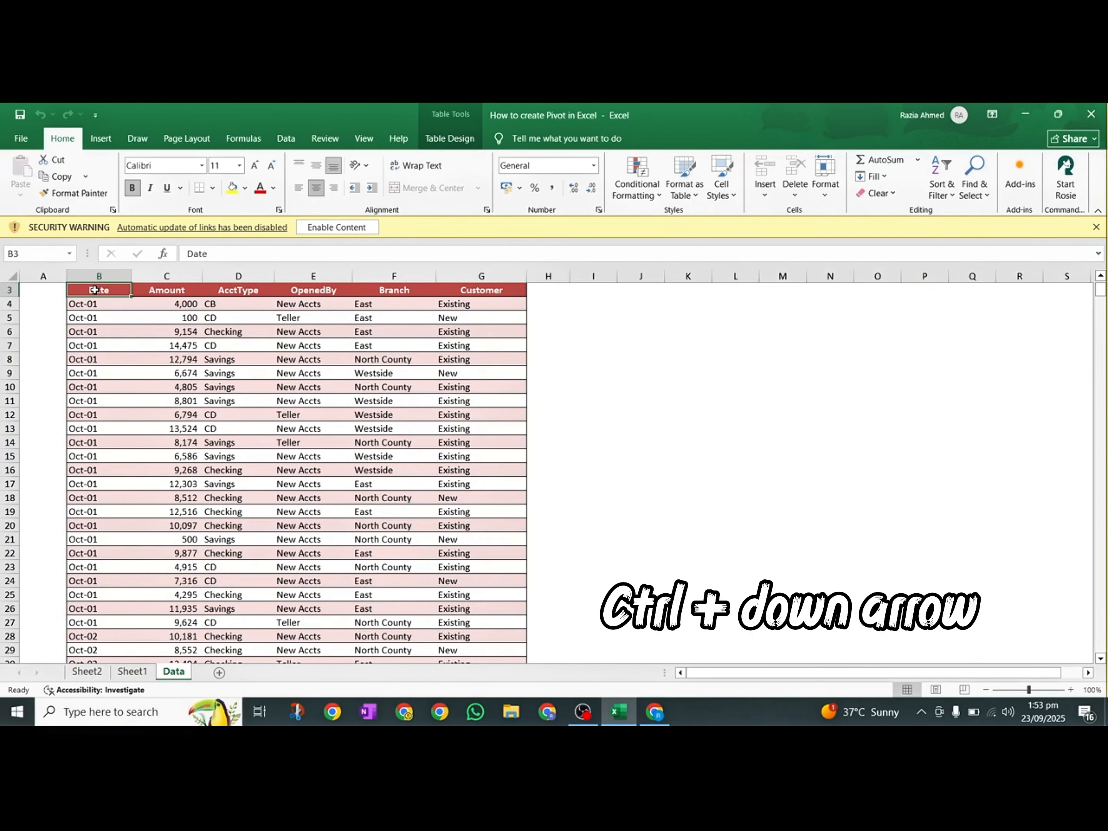
- Go to the last entry in the Date column, check the end of the data, and return to row 1
{"action": "key", "text": "ctrl+Down"}
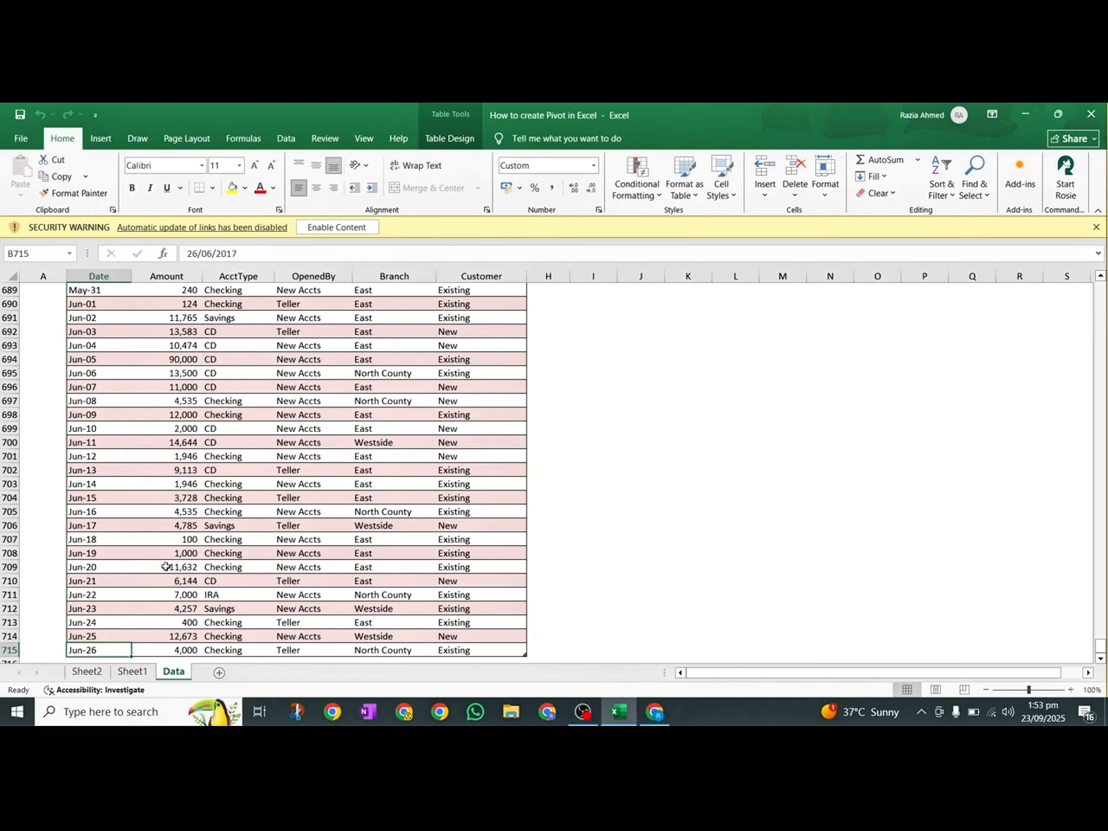
{"action": "scroll", "coordinate": [157, 502], "scroll_direction": "up", "scroll_amount": 20}
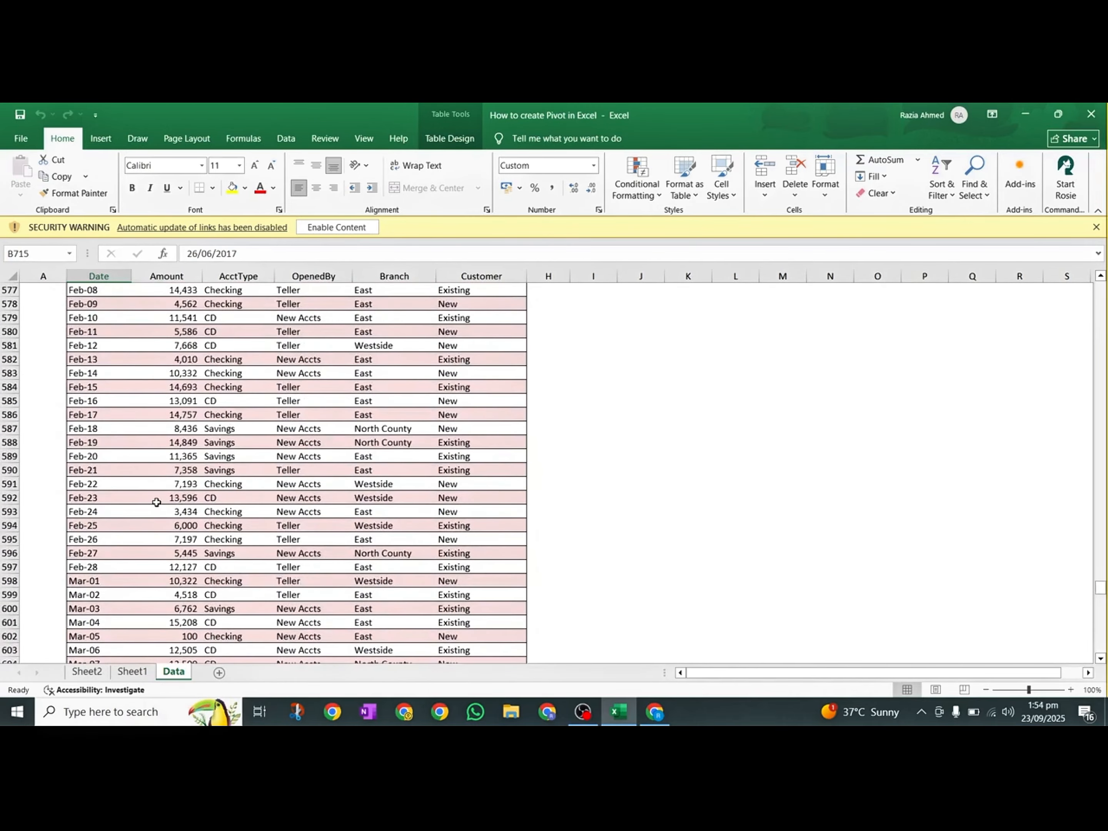
{"action": "scroll", "coordinate": [157, 502], "scroll_direction": "down", "scroll_amount": 20}
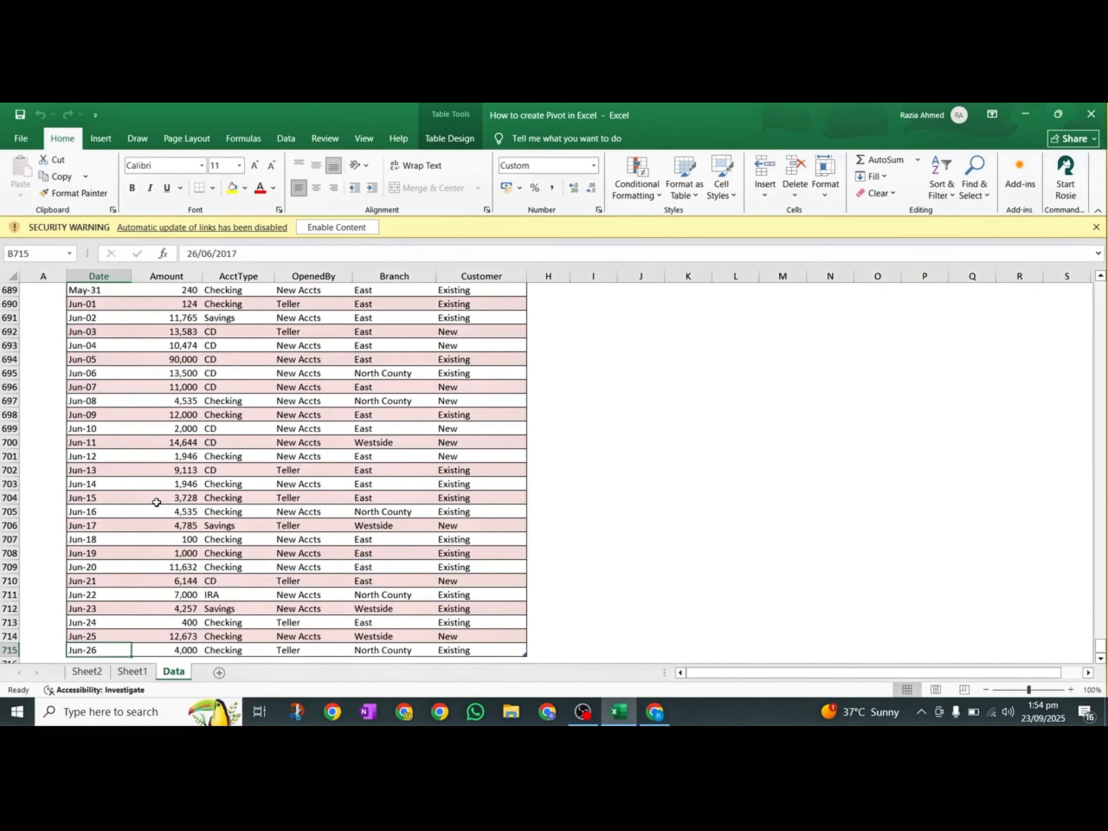
{"action": "scroll", "coordinate": [157, 524], "scroll_direction": "up", "scroll_amount": 20}
{"action": "scroll", "coordinate": [157, 524], "scroll_direction": "up", "scroll_amount": 20}
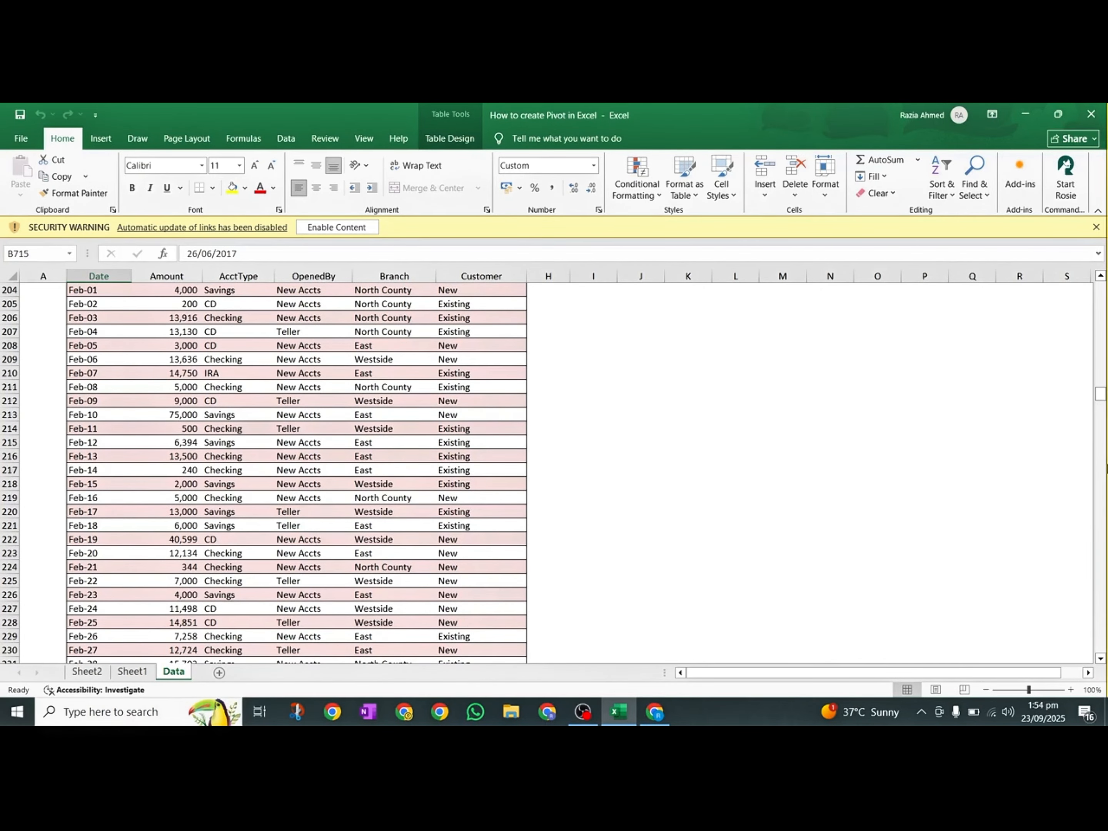
{"action": "left_click_drag", "start_coordinate": [1100, 394], "coordinate": [1100, 289]}
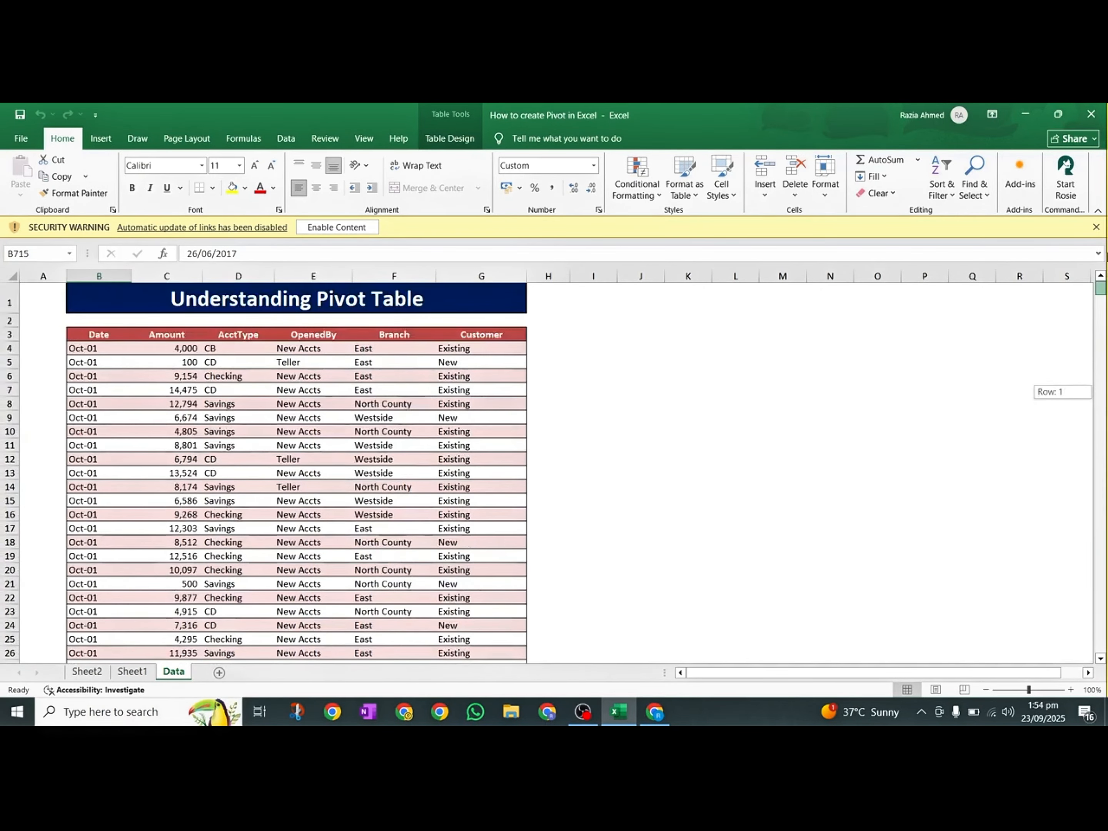
- Select the Date column from its header to the last record, extend the selection across to Customer, and return to the Date header
{"action": "left_click", "coordinate": [100, 340]}
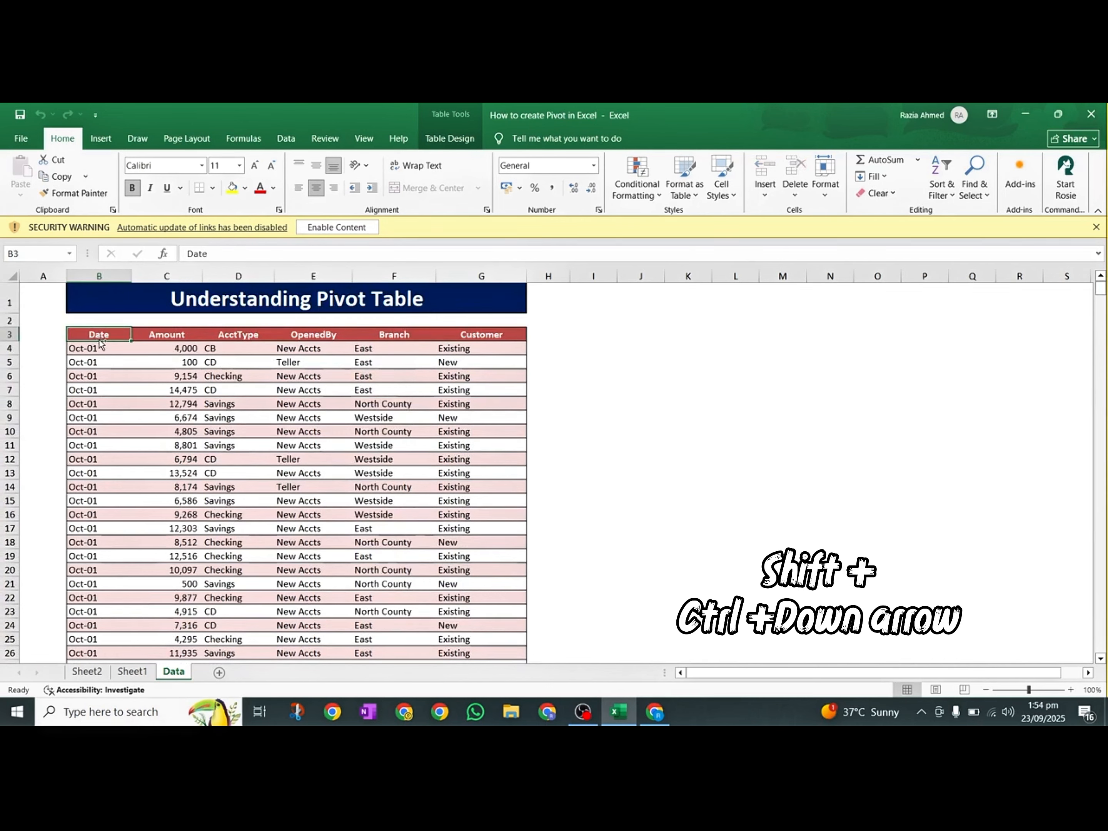
{"action": "key", "text": "ctrl+shift+Down"}
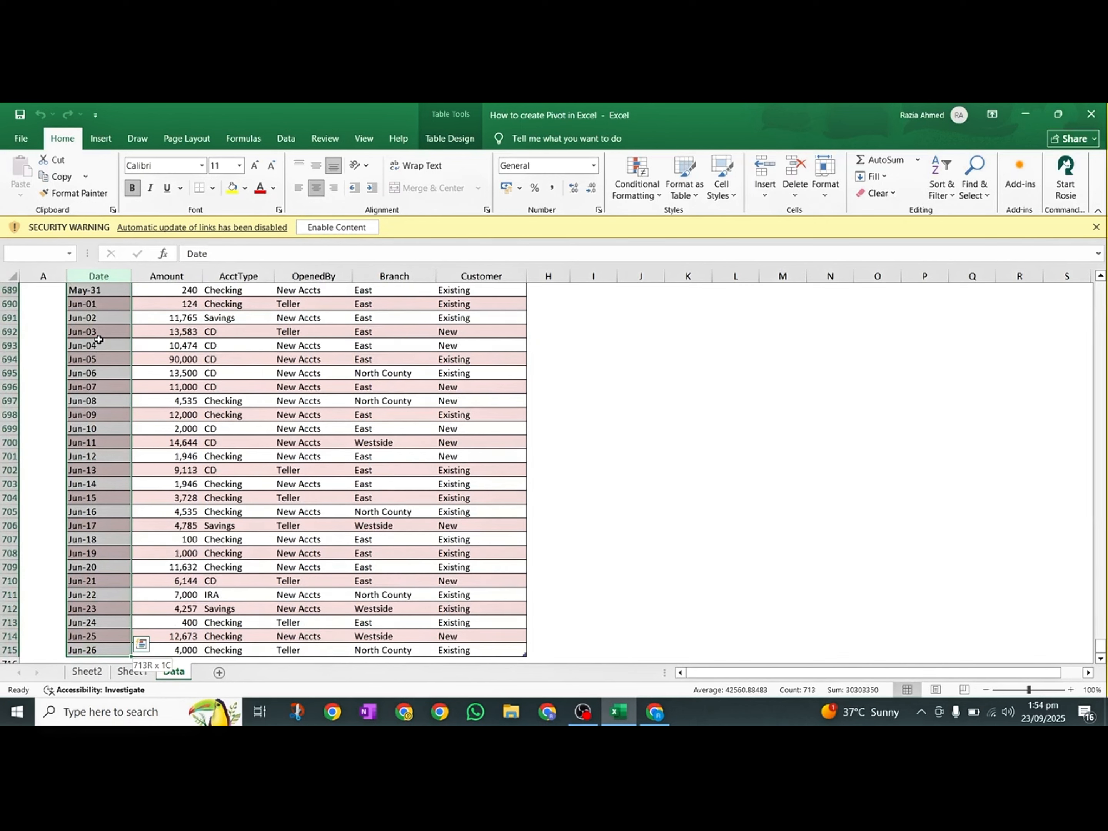
{"action": "key", "text": "ctrl+shift+Right"}
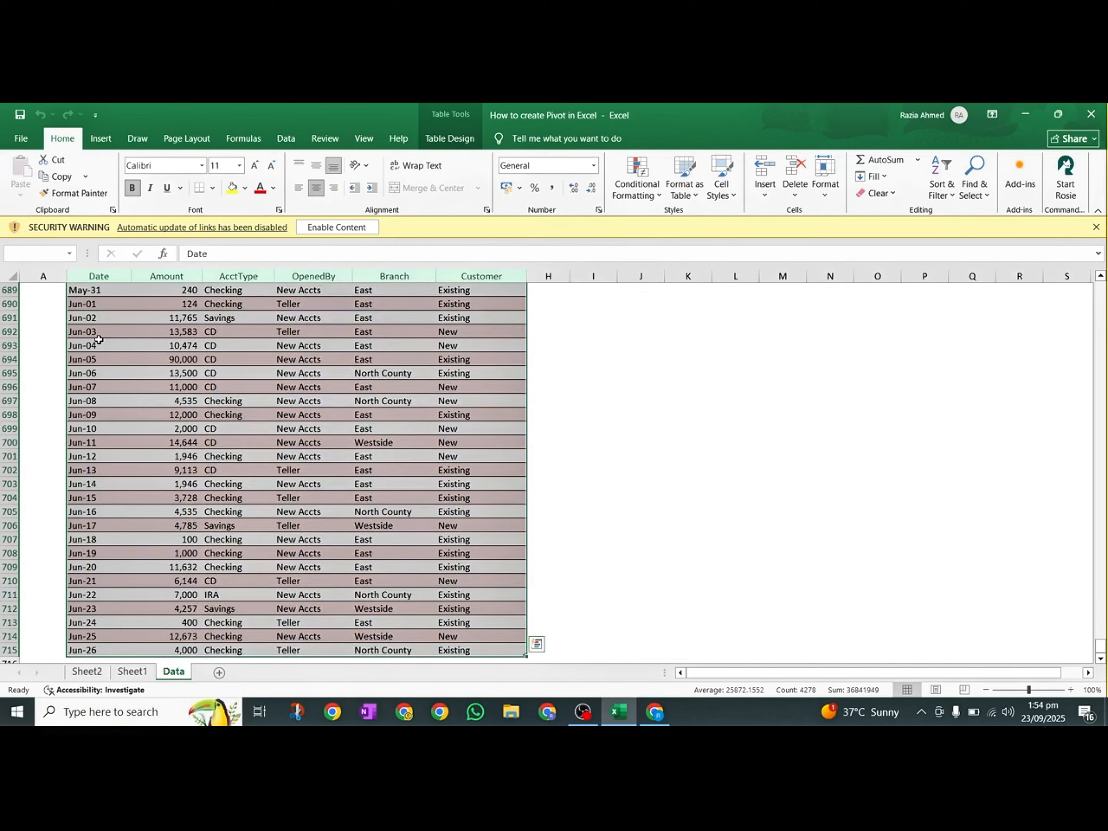
{"action": "left_click", "coordinate": [98, 340]}
{"action": "key", "text": "ctrl+Up"}
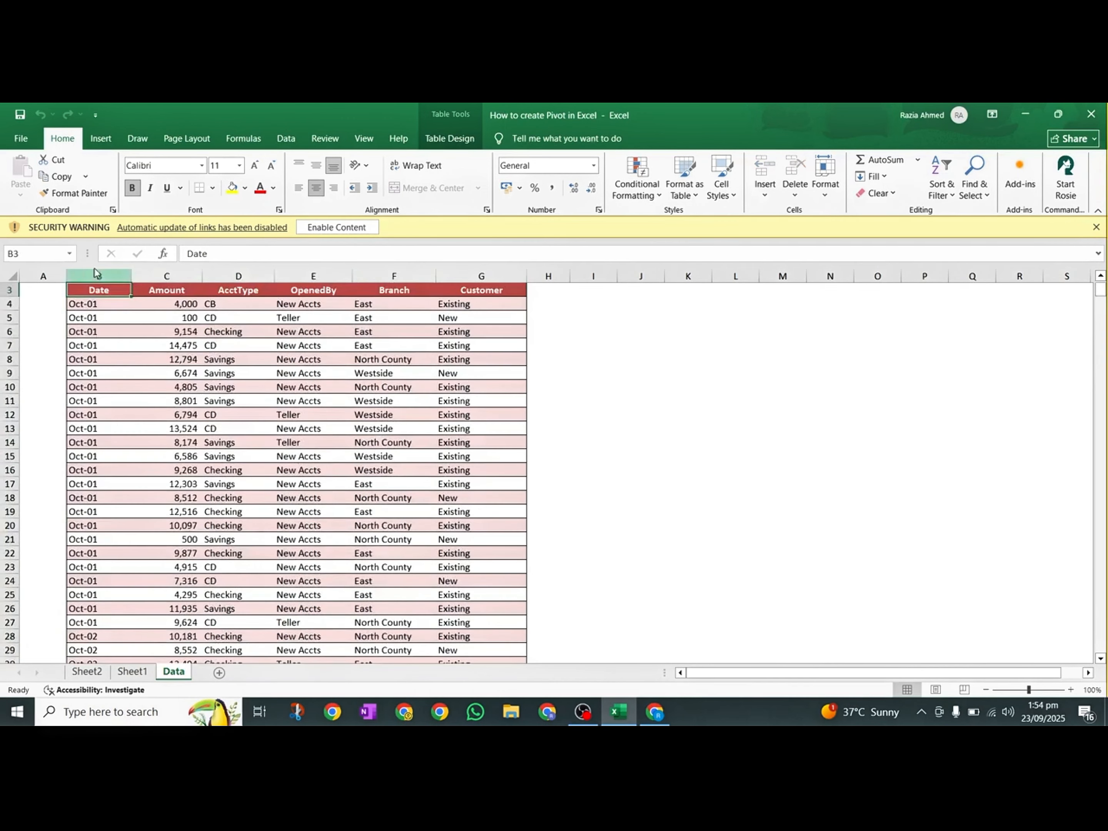
- Select the whole table from the Date header in B3 through the last used cell
{"action": "left_click", "coordinate": [156, 355]}
{"action": "left_click", "coordinate": [101, 289]}
{"action": "key", "text": "ctrl+shift+End"}
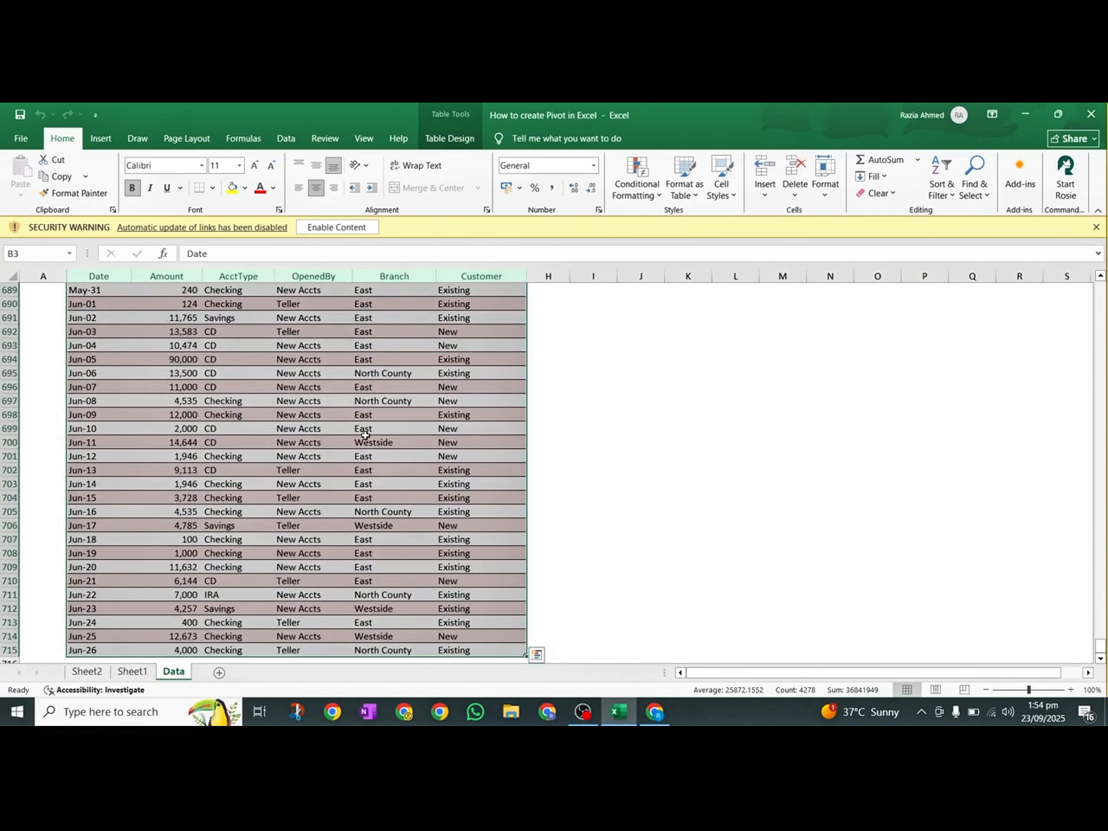
{"action": "scroll", "coordinate": [363, 435], "scroll_direction": "up", "scroll_amount": 20}
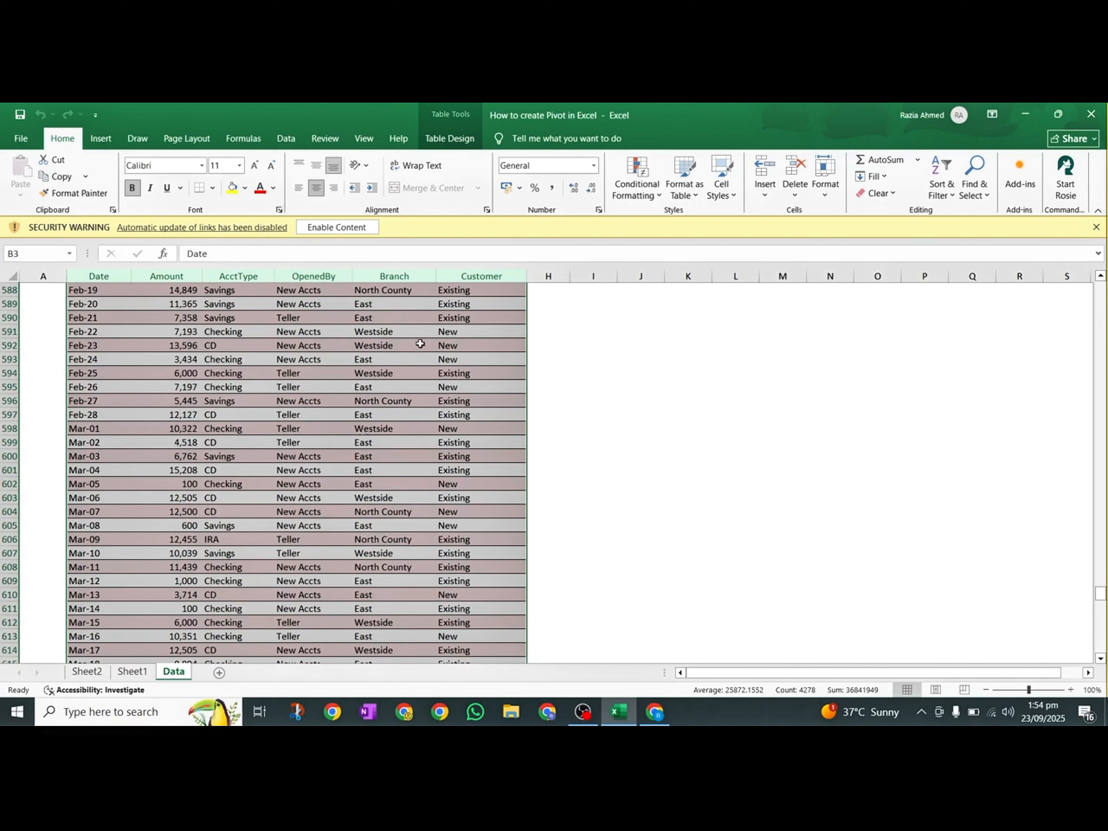
- Start a PivotTable from the table range Table2, comparing the placement options and choosing New Worksheet
{"action": "left_click", "coordinate": [102, 142]}
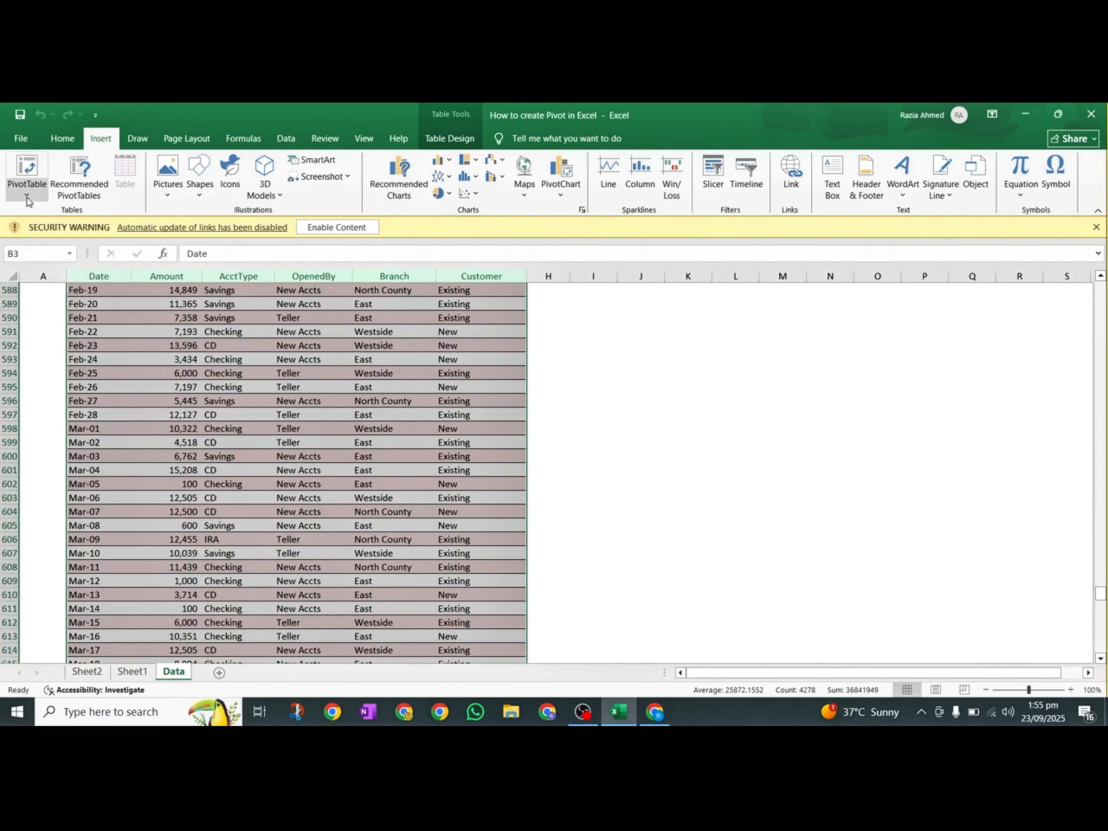
{"action": "scroll", "coordinate": [62, 307], "scroll_direction": "up", "scroll_amount": 3}
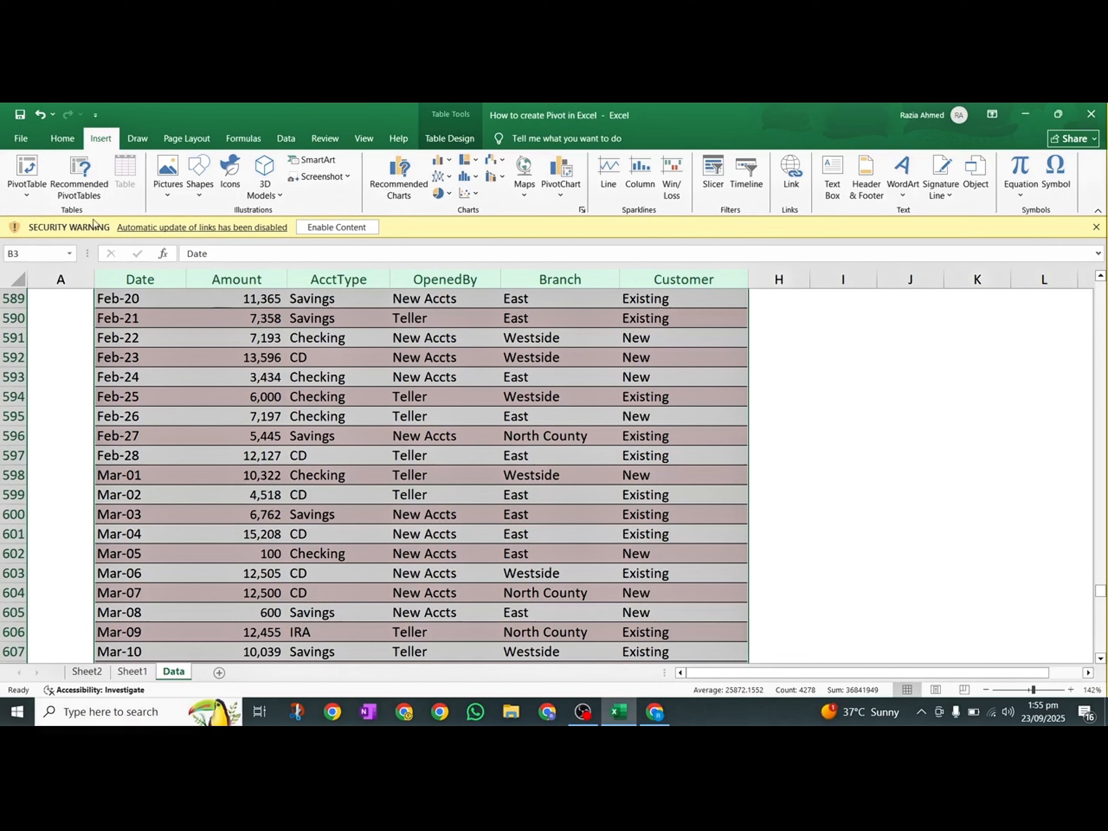
{"action": "left_click", "coordinate": [27, 196]}
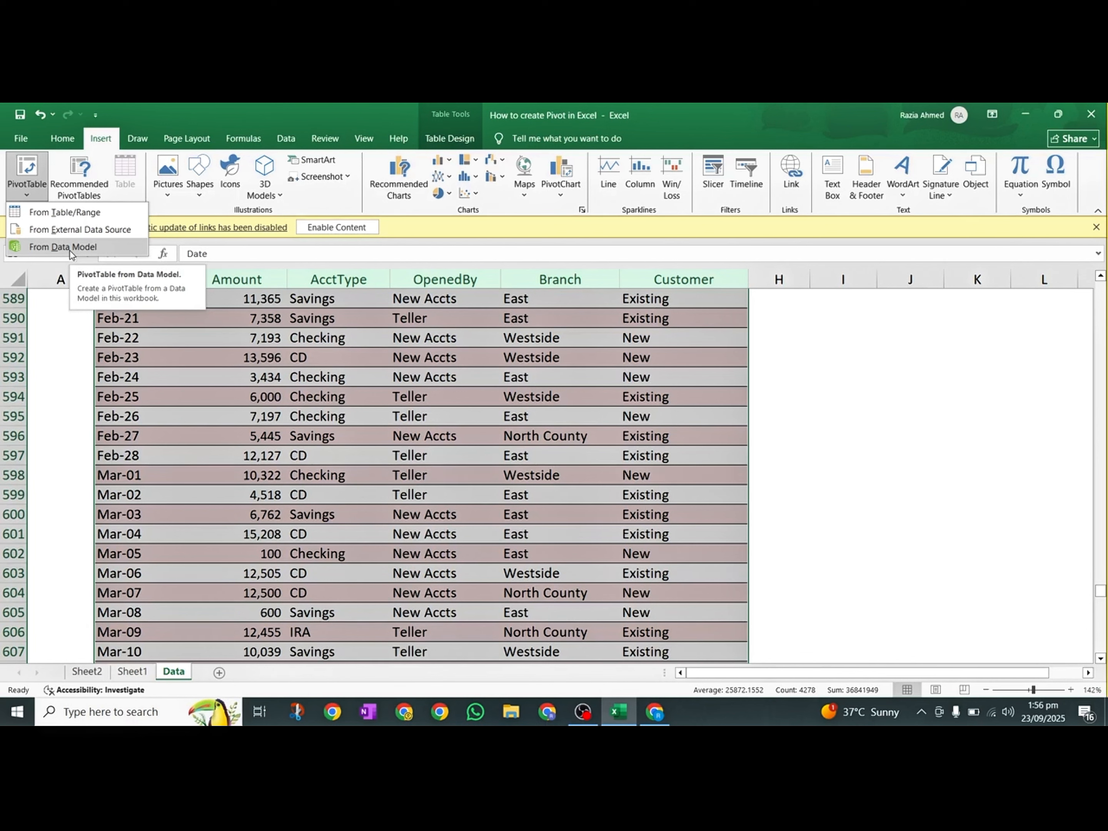
{"action": "left_click", "coordinate": [59, 214]}
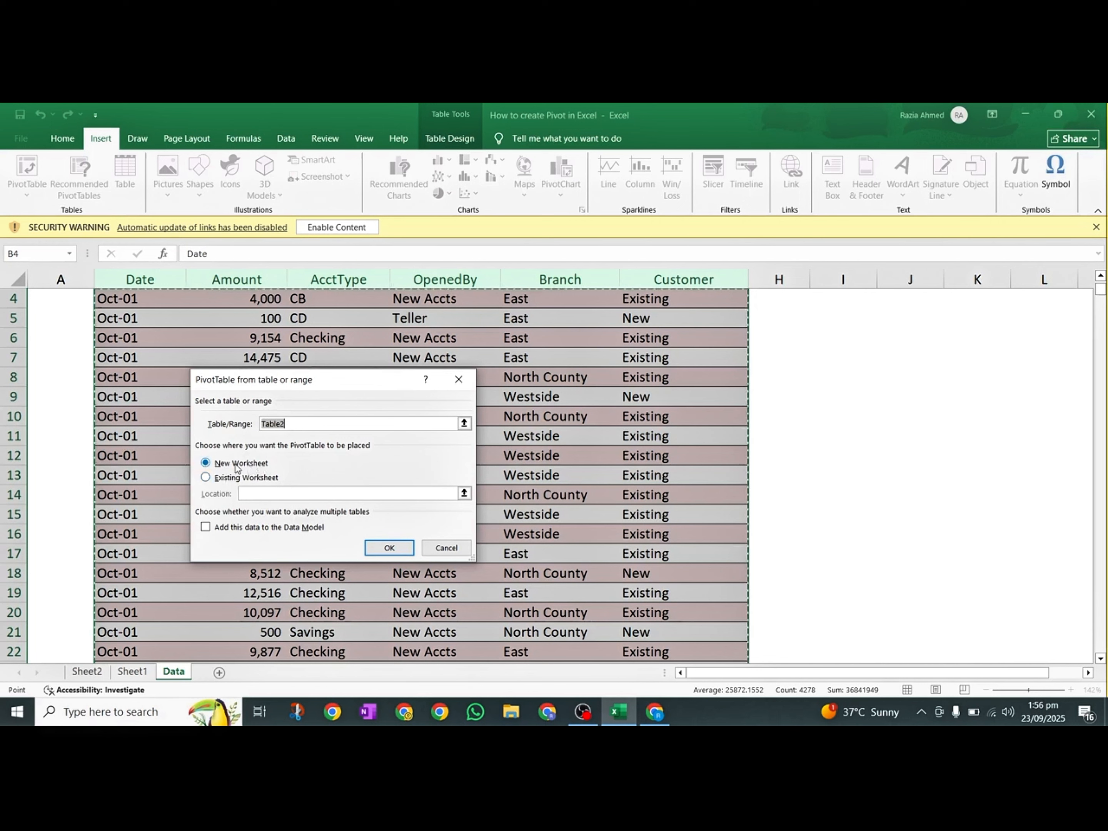
{"action": "left_click", "coordinate": [230, 478]}
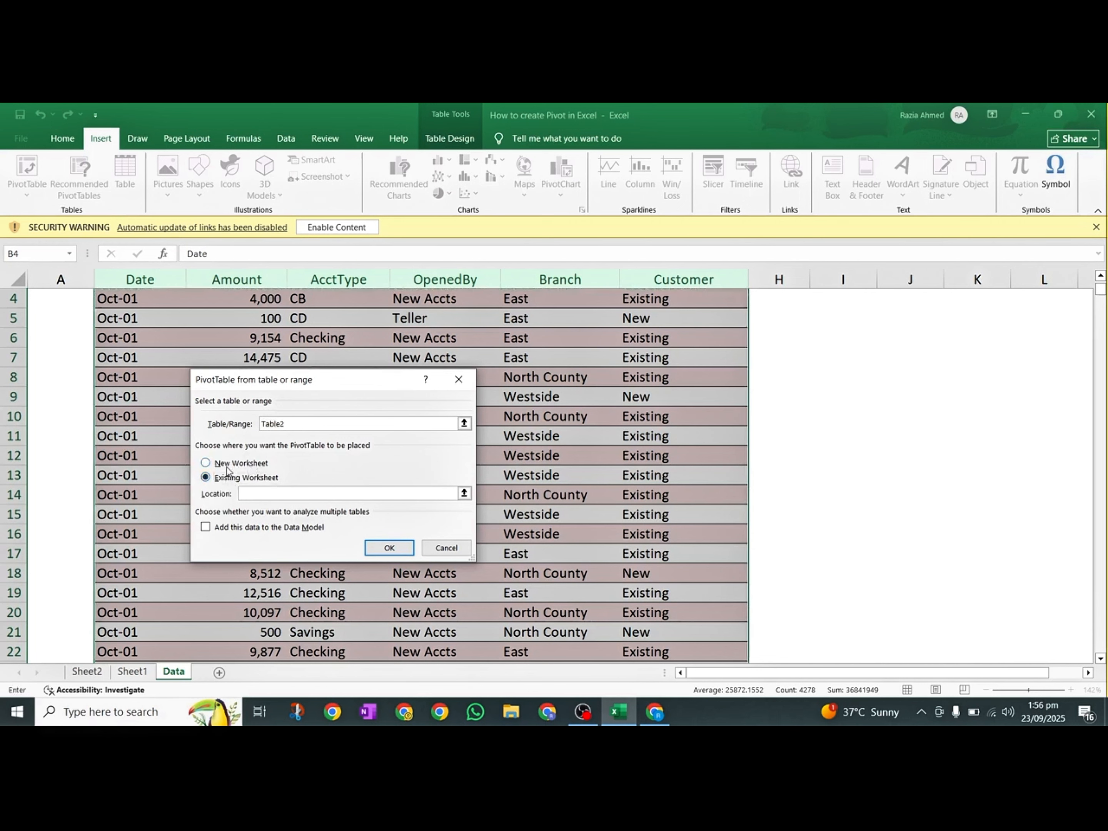
{"action": "left_click", "coordinate": [226, 468]}
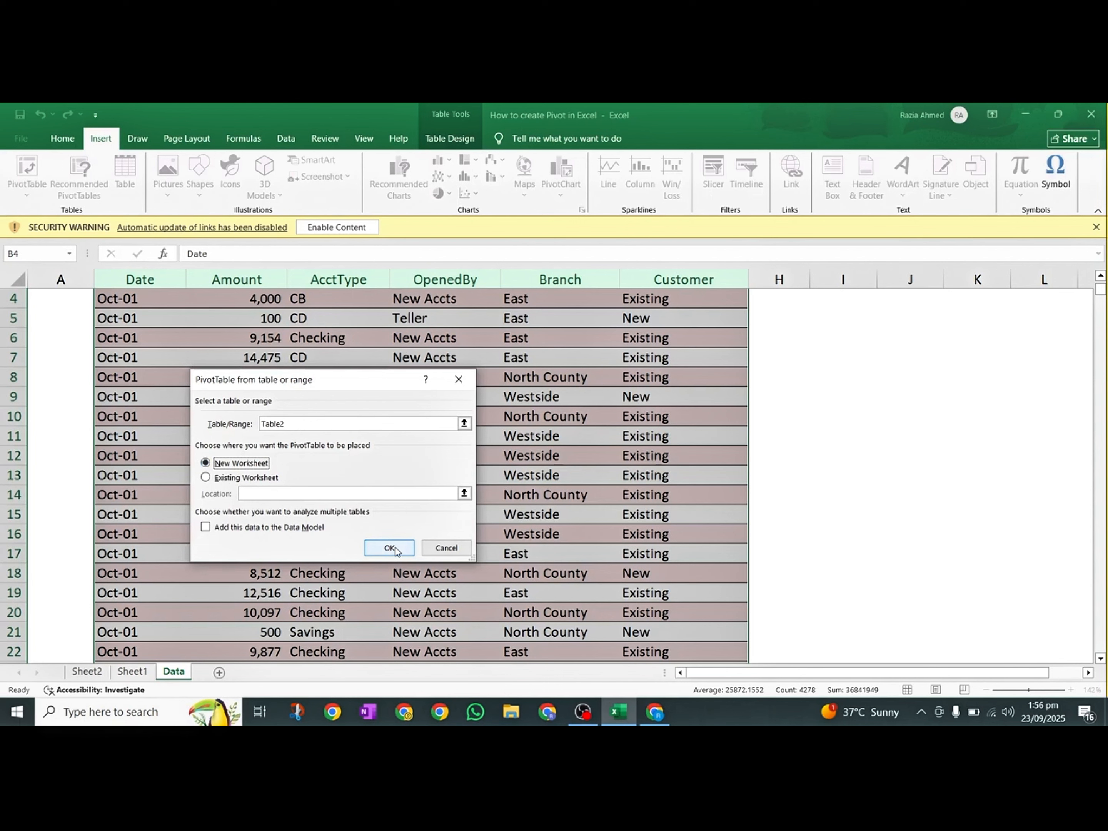
- Place the PivotTable on the existing Data worksheet at cell J4 and undo its insertion
{"action": "left_click", "coordinate": [233, 481]}
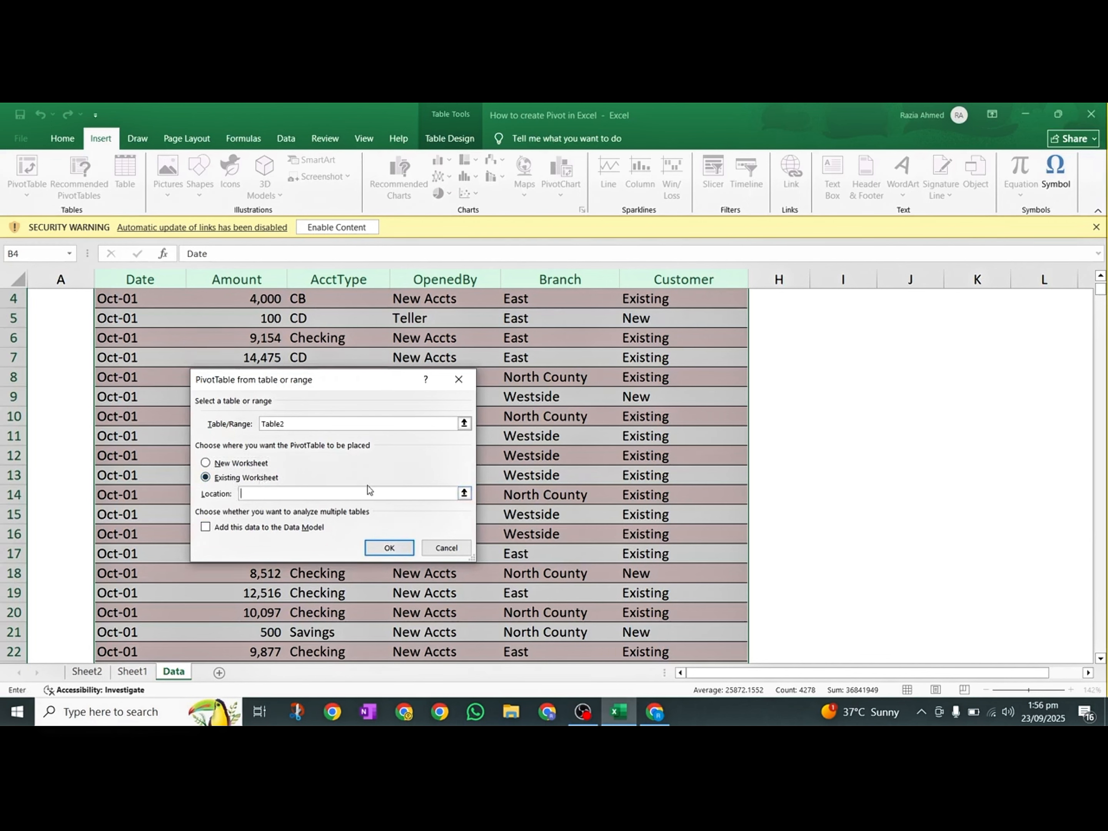
{"action": "left_click", "coordinate": [885, 305]}
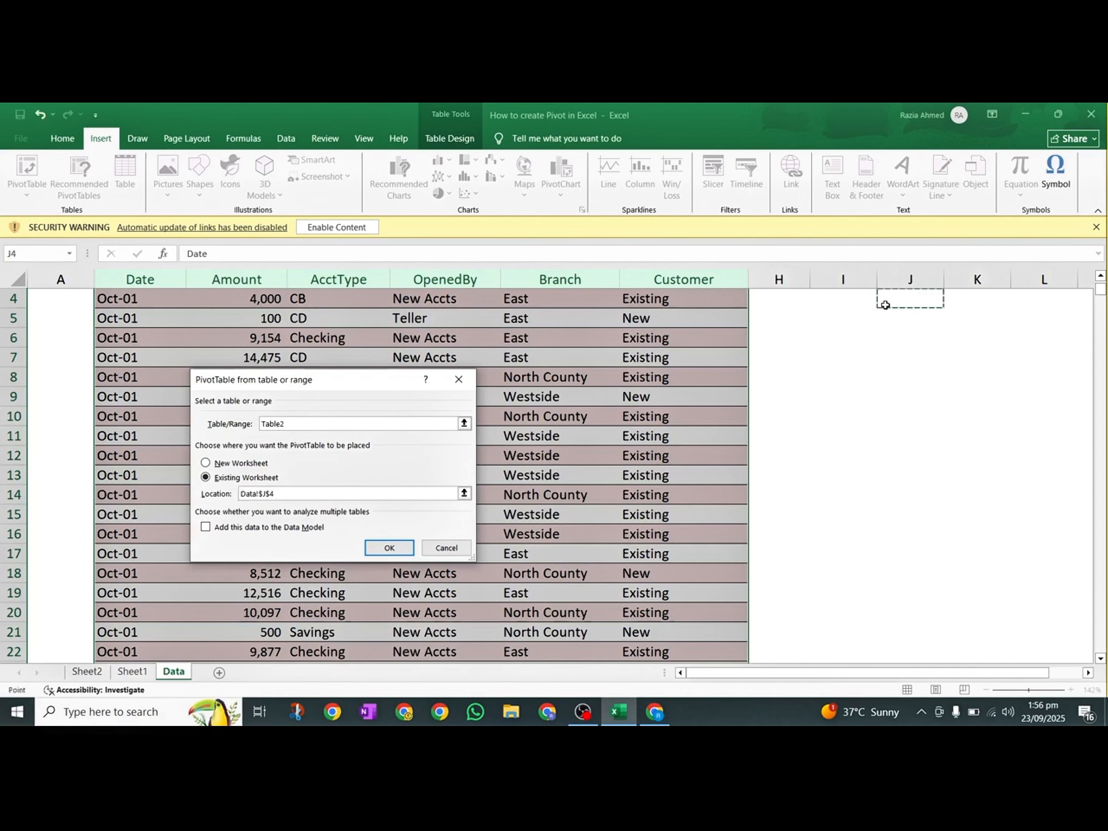
{"action": "left_click", "coordinate": [387, 550]}
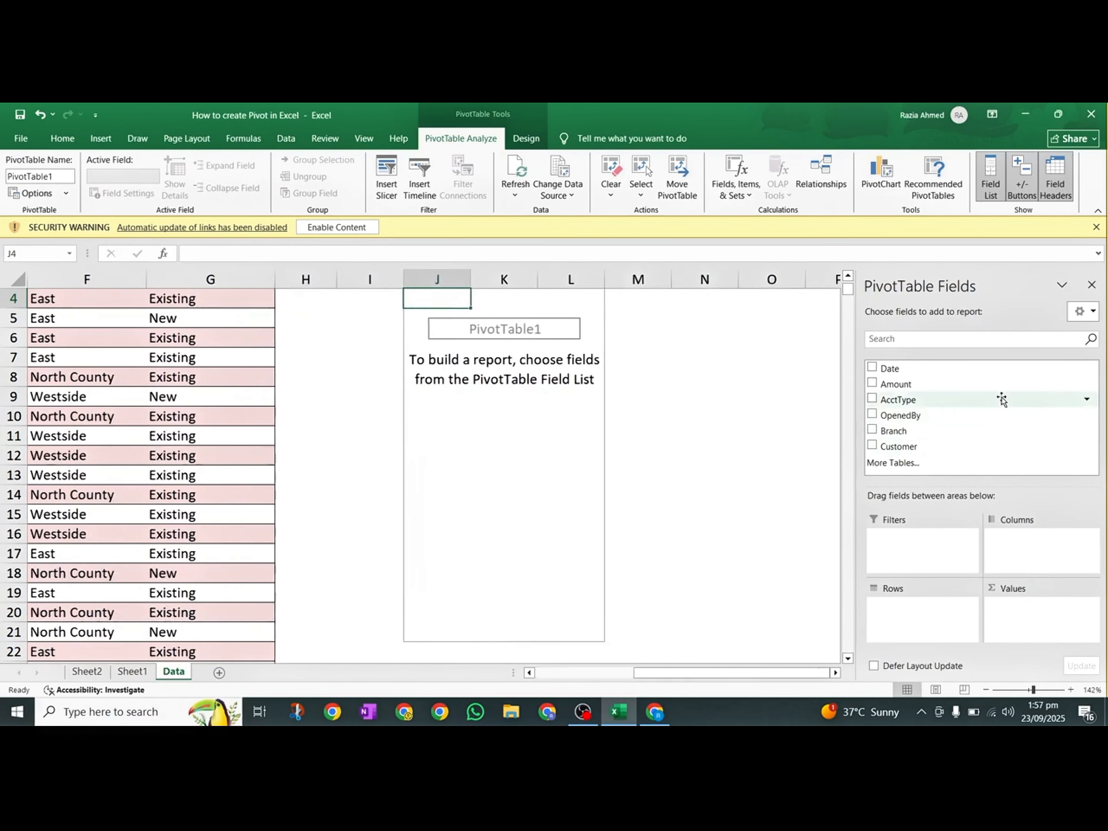
{"action": "scroll", "coordinate": [236, 502], "scroll_direction": "left", "scroll_amount": 5}
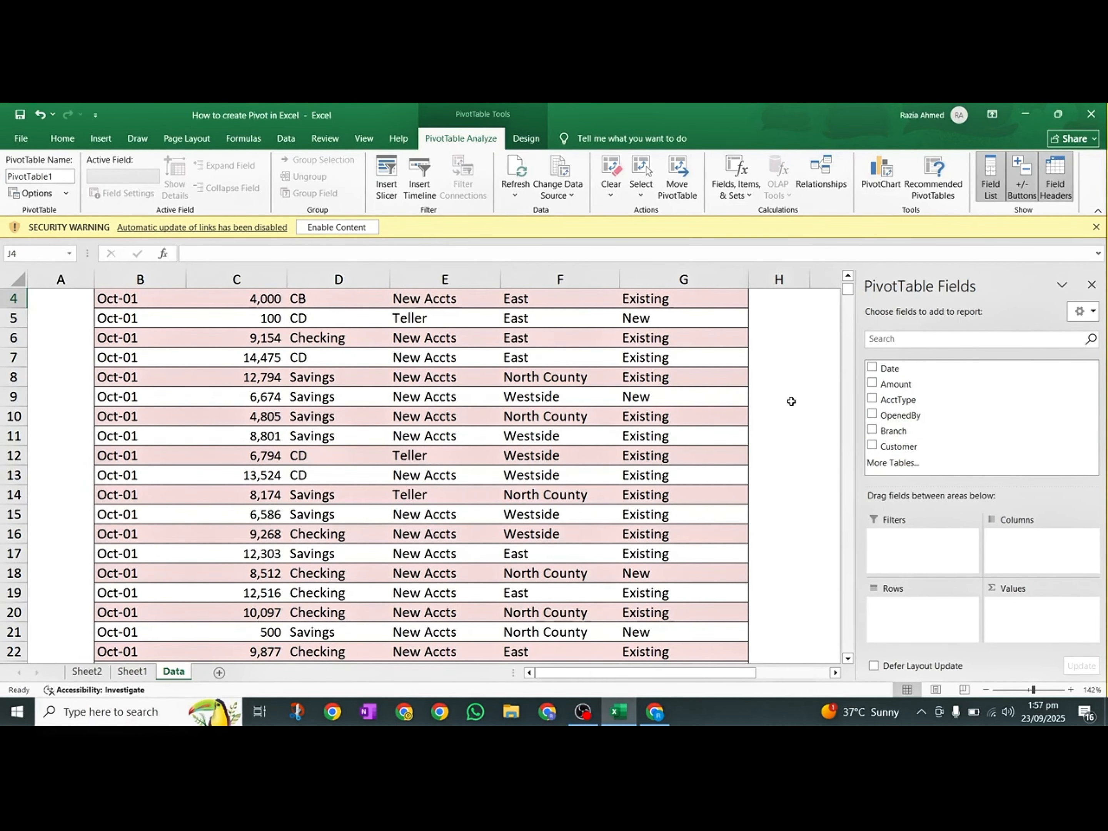
{"action": "key", "text": "ctrl+z"}
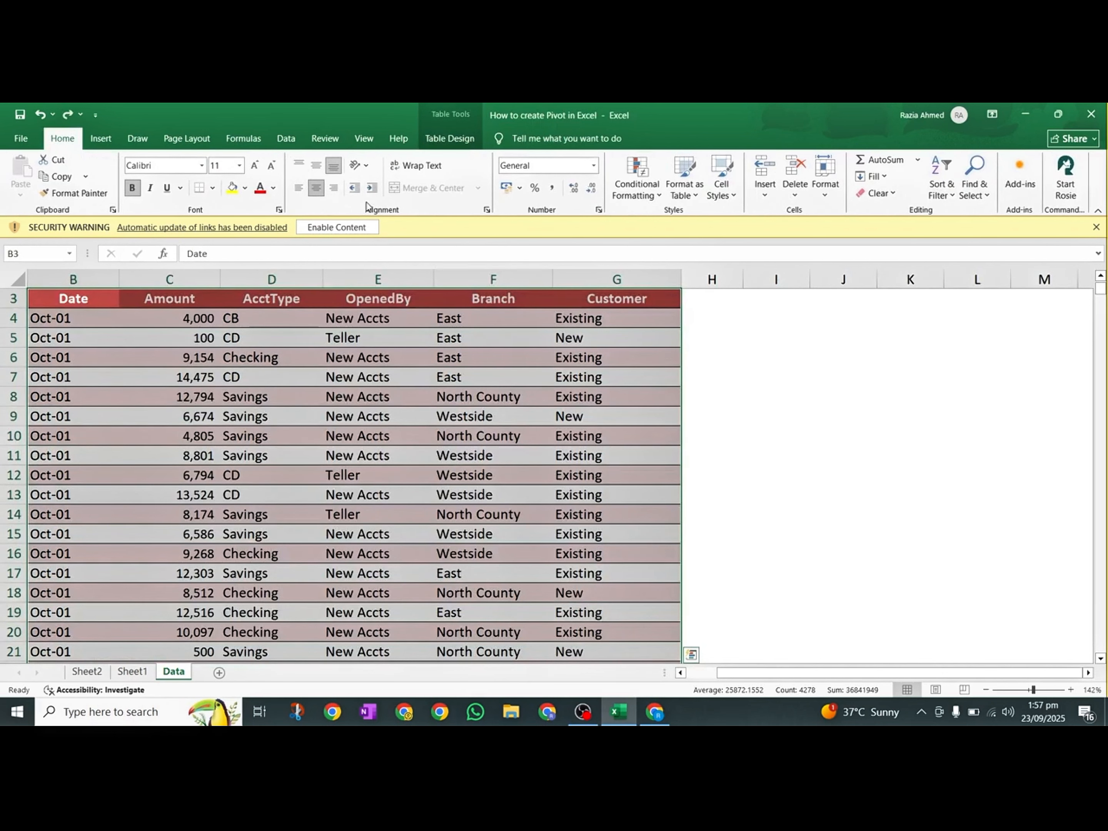
- Open the Recommended PivotTables for the selected table and move the dialog away from the table headers
{"action": "left_click", "coordinate": [110, 138]}
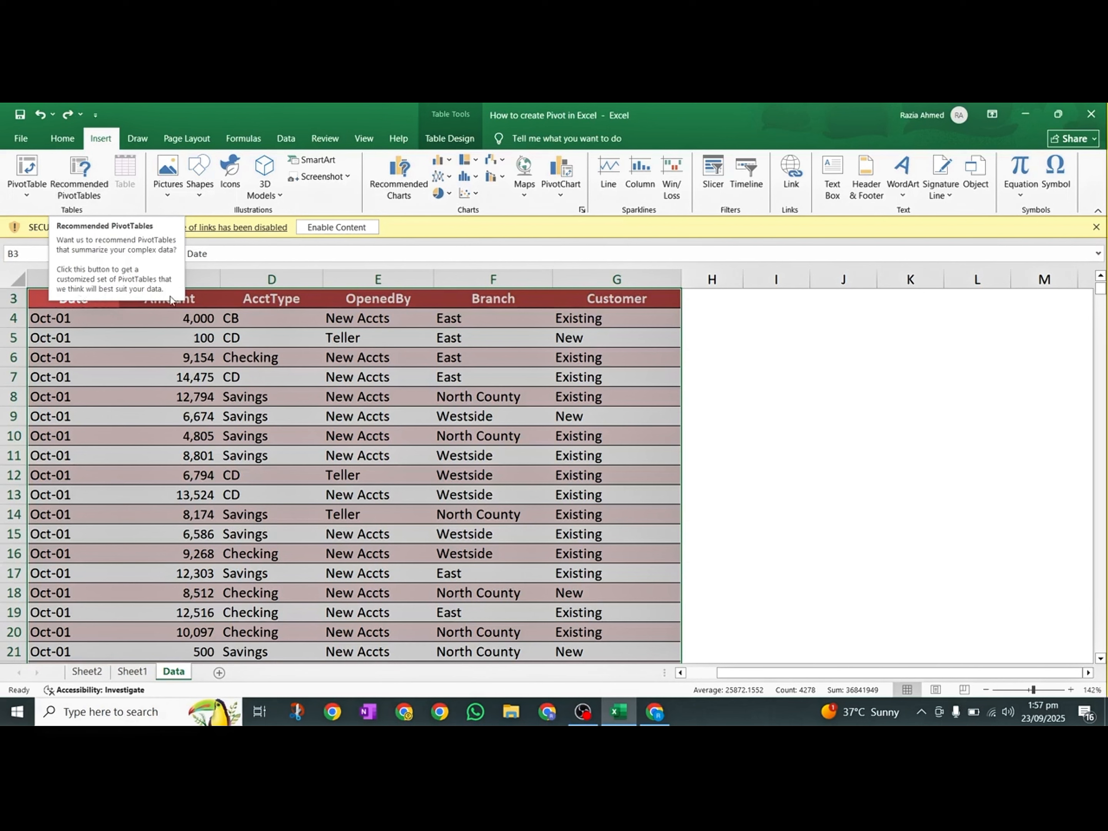
{"action": "left_click", "coordinate": [91, 191]}
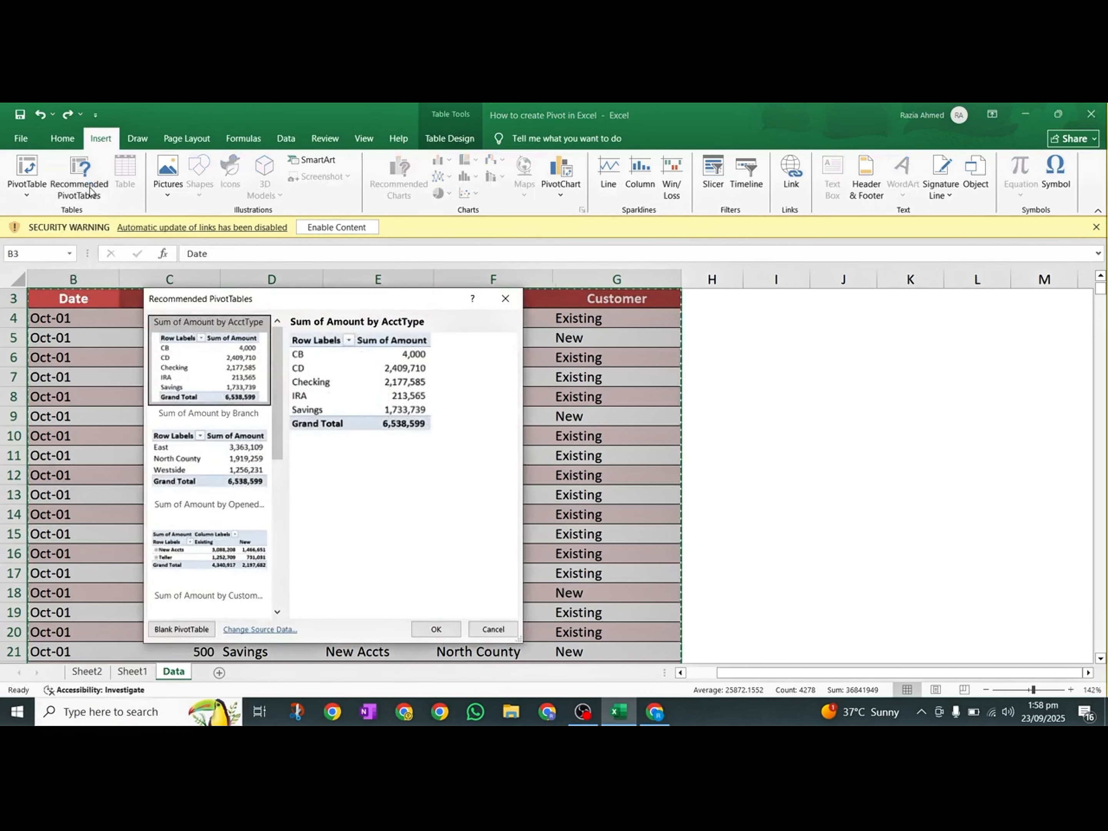
{"action": "mouse_move", "coordinate": [280, 346]}
{"action": "left_mouse_down"}
{"action": "mouse_move", "coordinate": [290, 555]}
{"action": "mouse_move", "coordinate": [300, 447]}
{"action": "mouse_move", "coordinate": [288, 326]}
{"action": "left_mouse_up"}
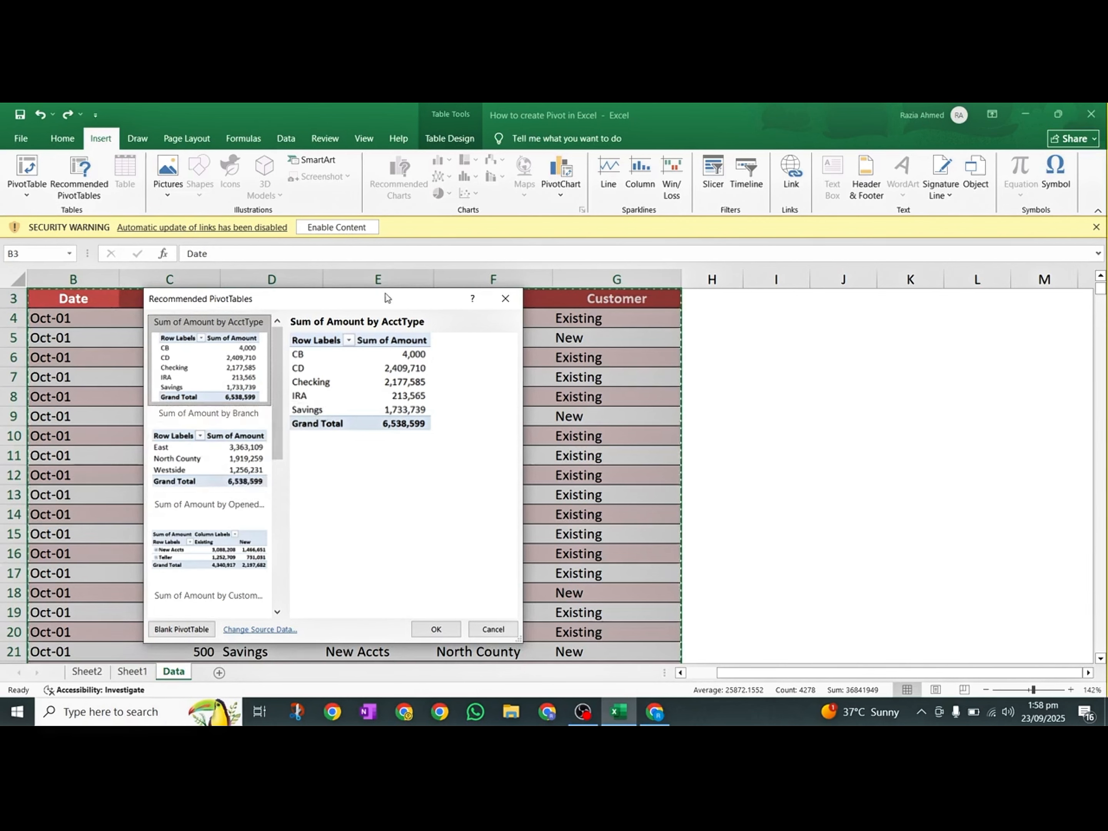
{"action": "left_click_drag", "start_coordinate": [382, 304], "coordinate": [524, 368]}
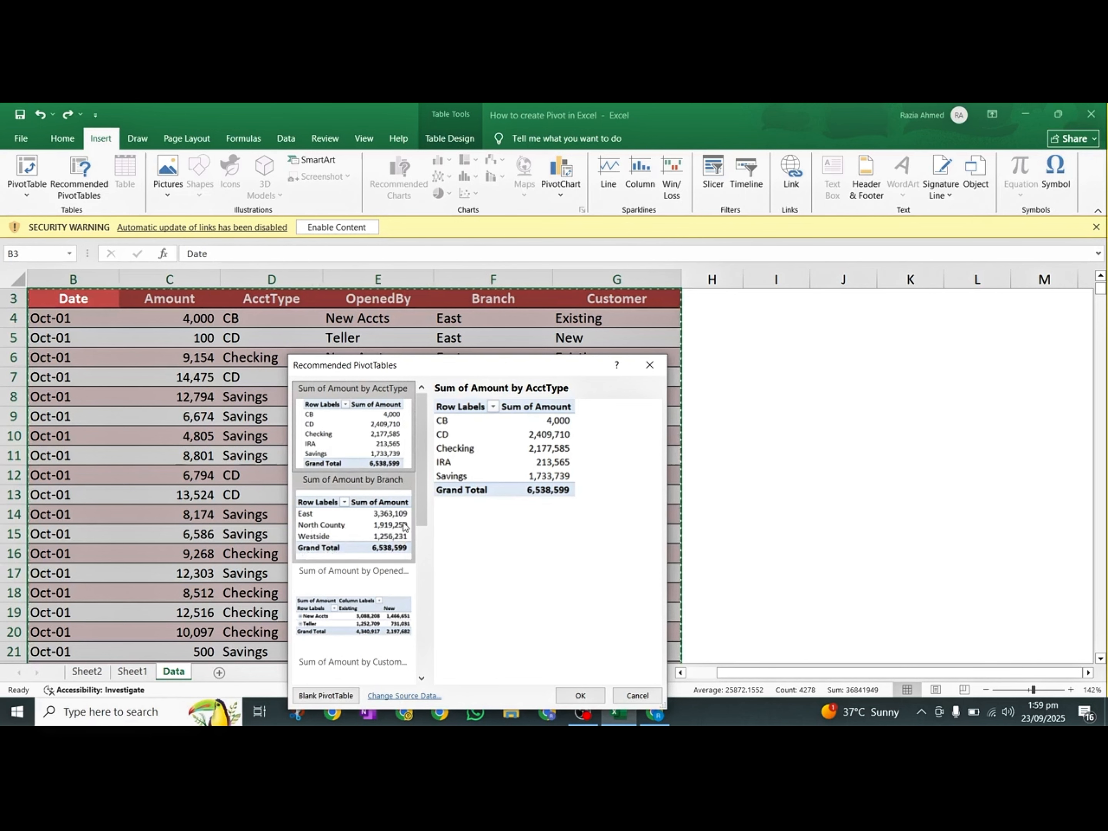
- Preview the recommended Sum of Amount layouts by OpenedBy and Customer, Customer and Branch, OpenedBy and Branch, and OpenedBy alone
{"action": "left_click_drag", "start_coordinate": [422, 485], "coordinate": [422, 536]}
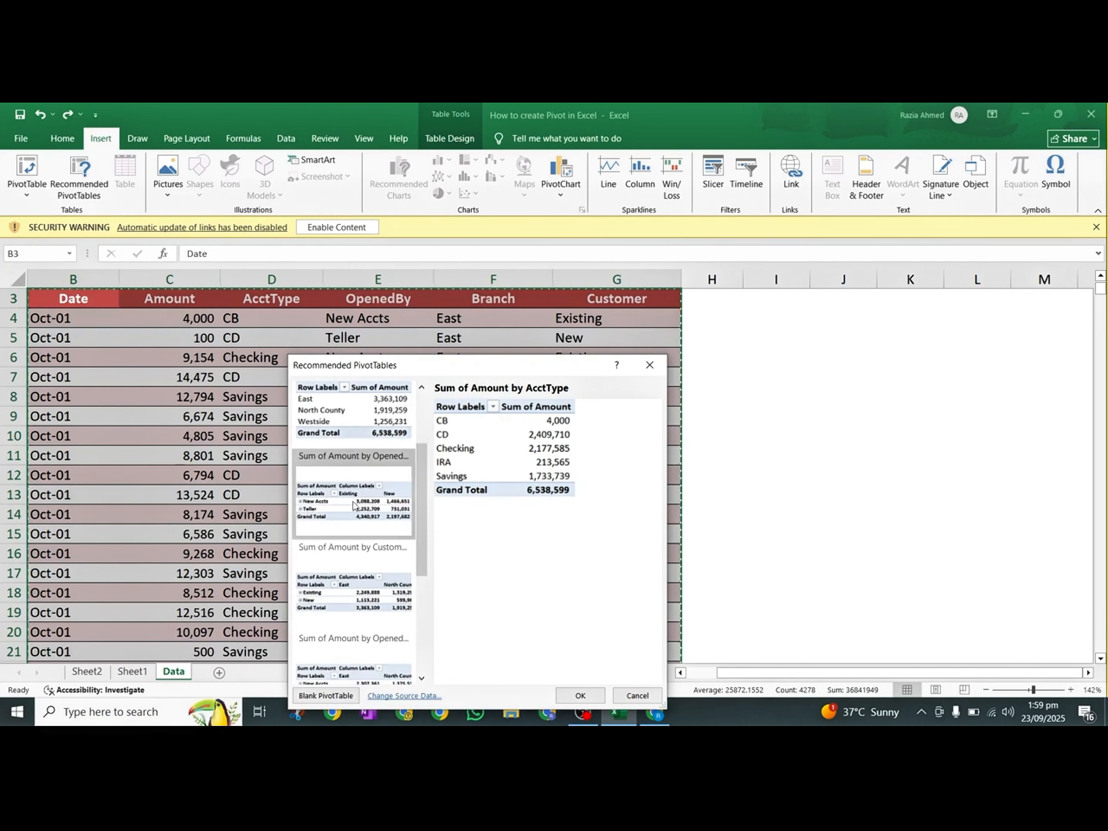
{"action": "left_click", "coordinate": [321, 508]}
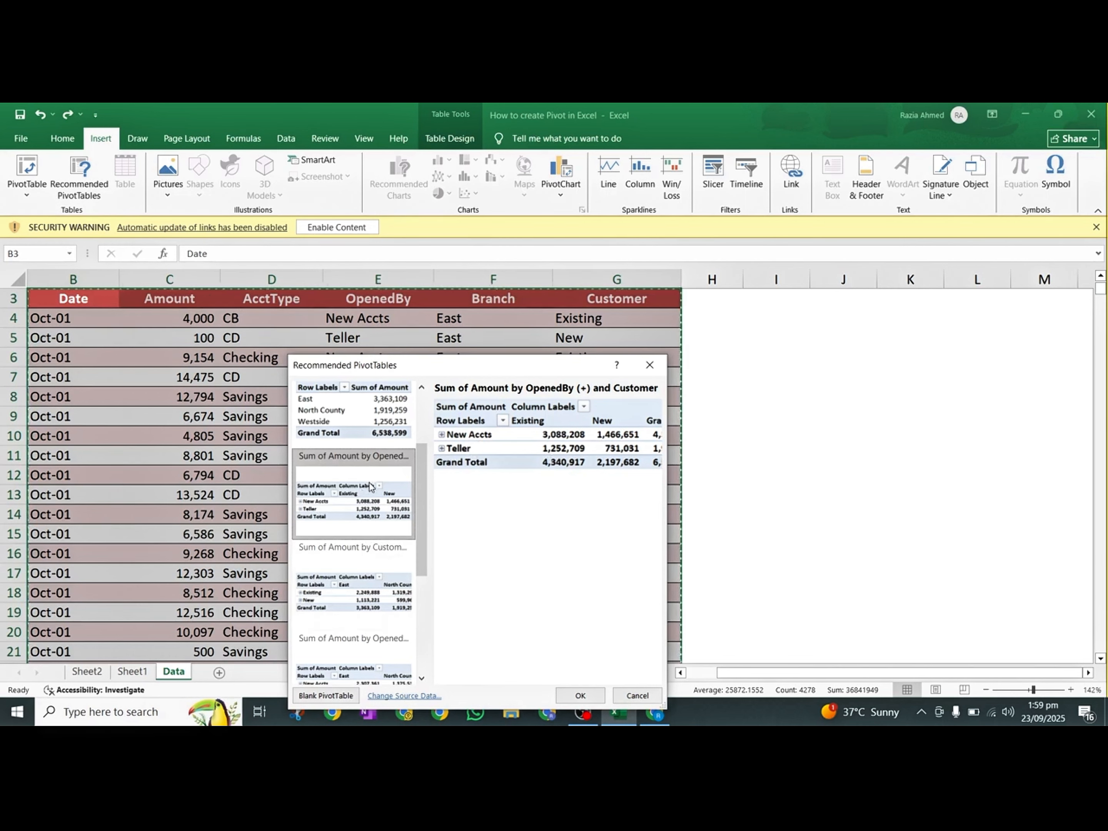
{"action": "left_click_drag", "start_coordinate": [423, 540], "coordinate": [428, 595]}
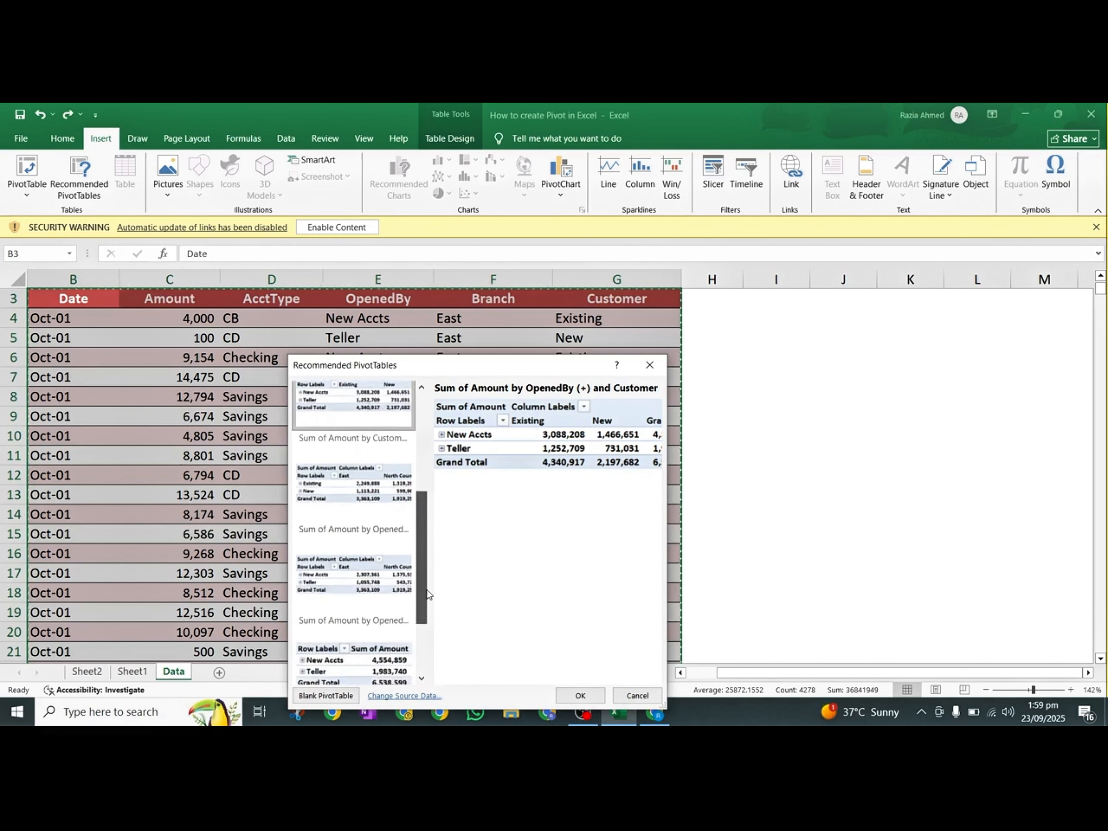
{"action": "left_click", "coordinate": [355, 492]}
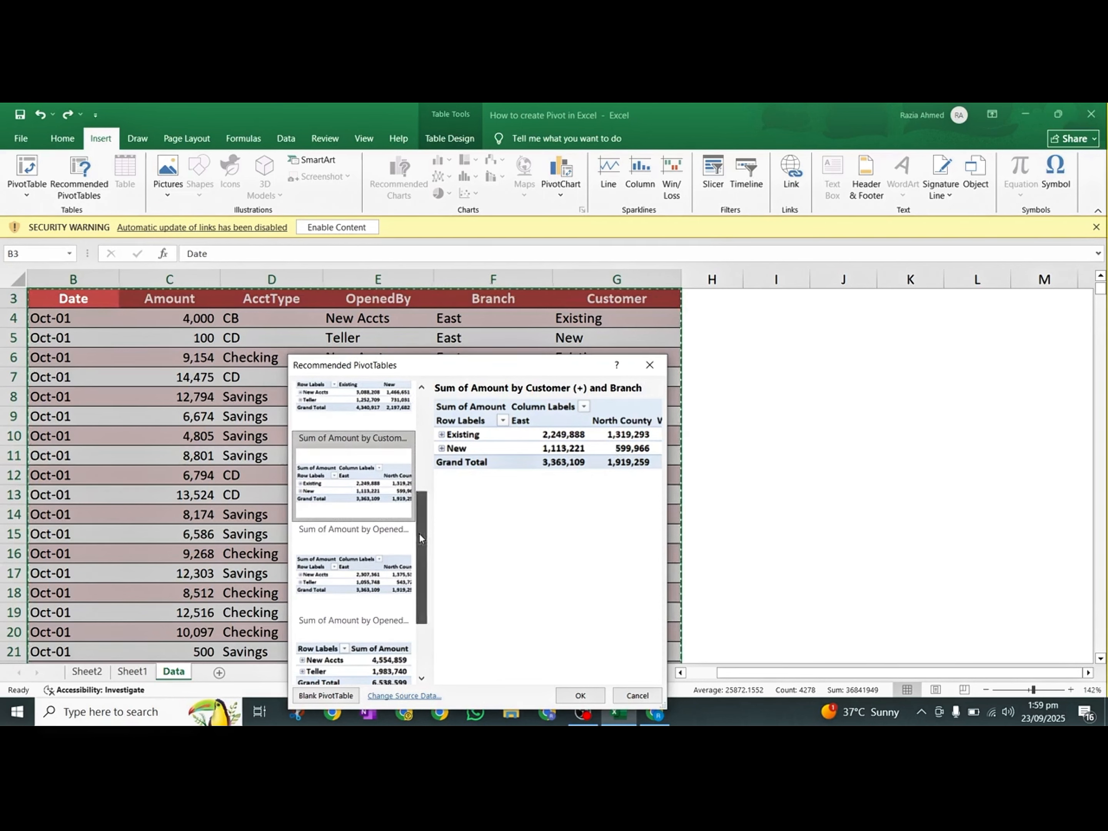
{"action": "left_click_drag", "start_coordinate": [422, 558], "coordinate": [422, 608]}
{"action": "left_click", "coordinate": [337, 464]}
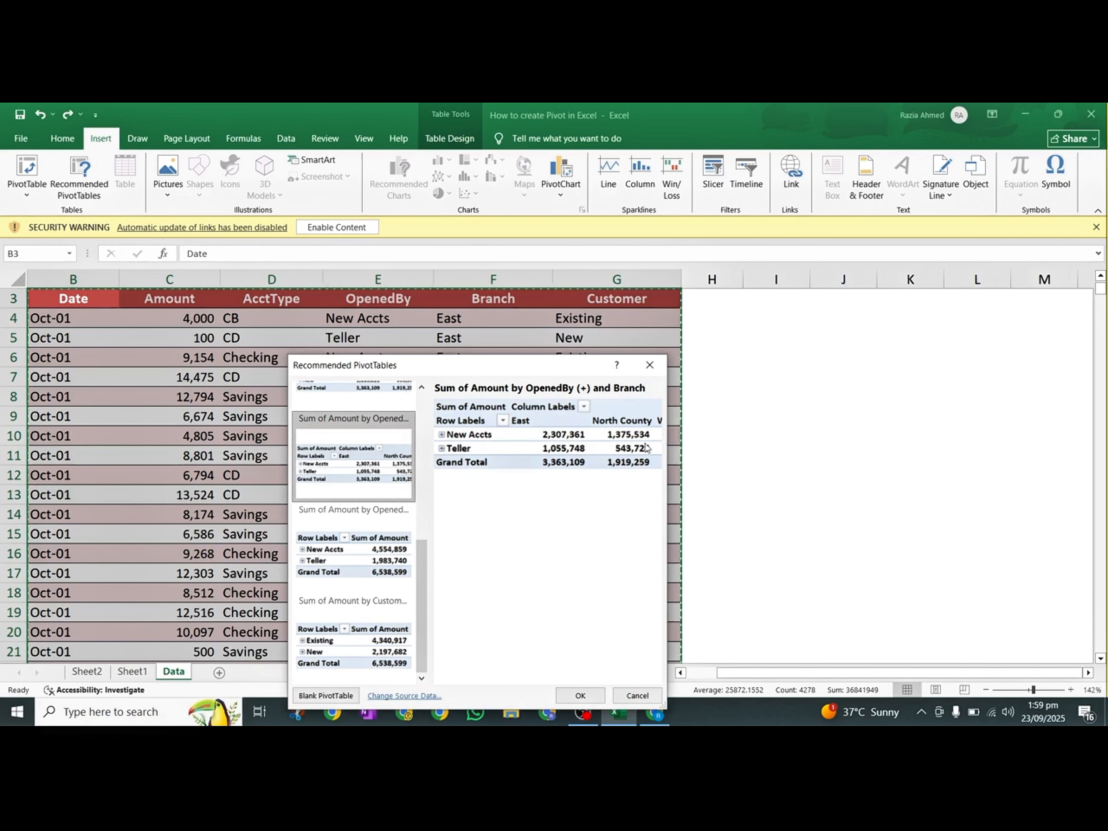
{"action": "left_click", "coordinate": [344, 559]}
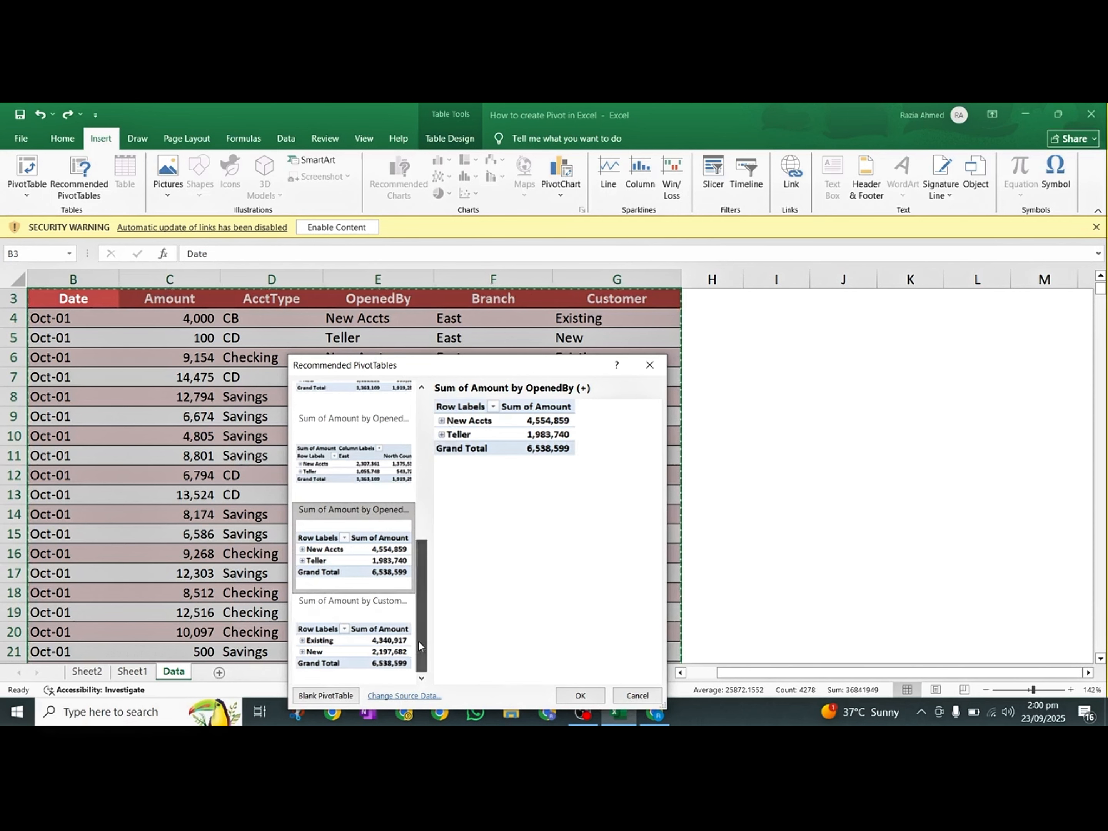
- Insert the recommended PivotTable "Sum of Amount by OpenedBy (+) and Customer"
{"action": "left_click_drag", "start_coordinate": [418, 643], "coordinate": [430, 497]}
{"action": "left_click", "coordinate": [368, 436]}
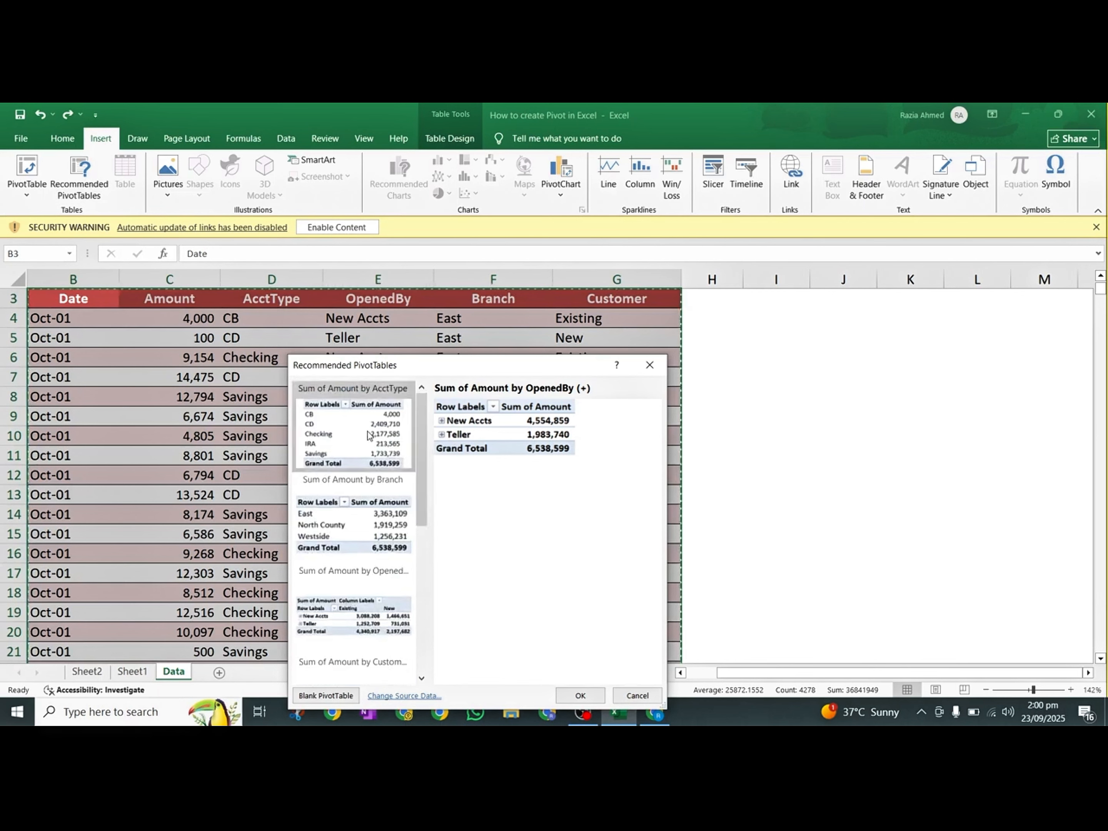
{"action": "left_click", "coordinate": [343, 626]}
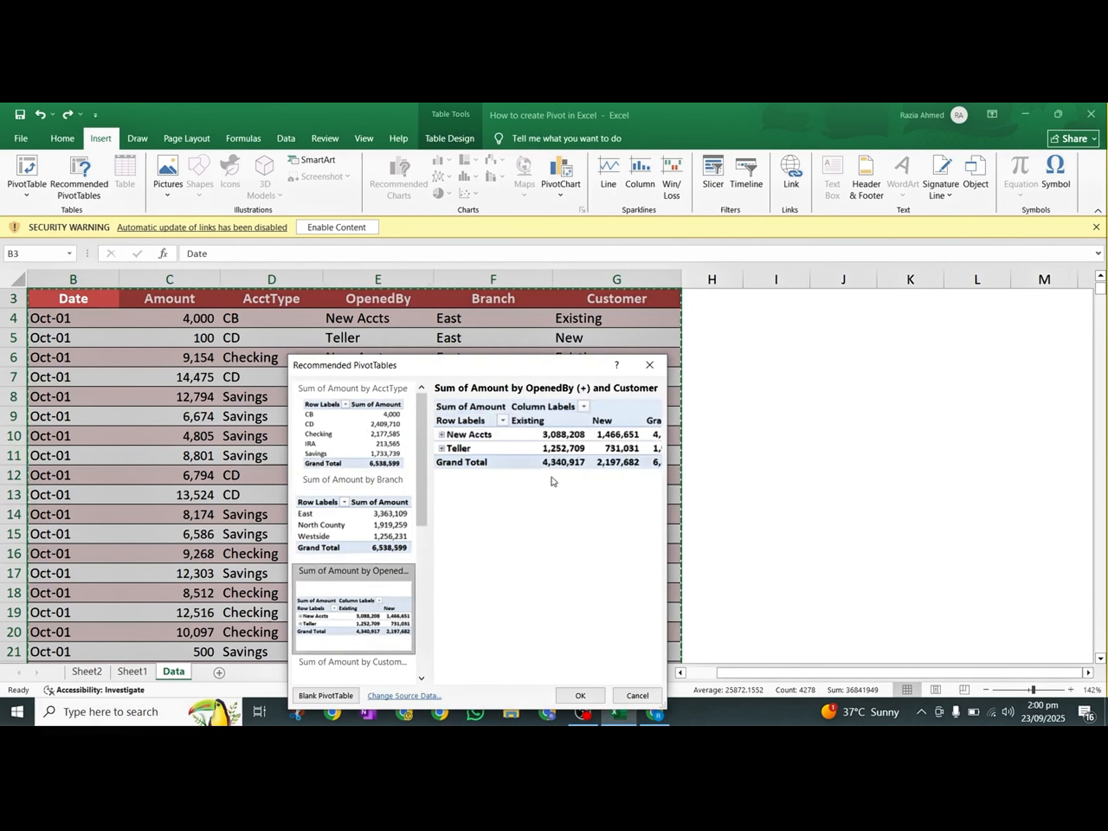
{"action": "left_click", "coordinate": [581, 695]}
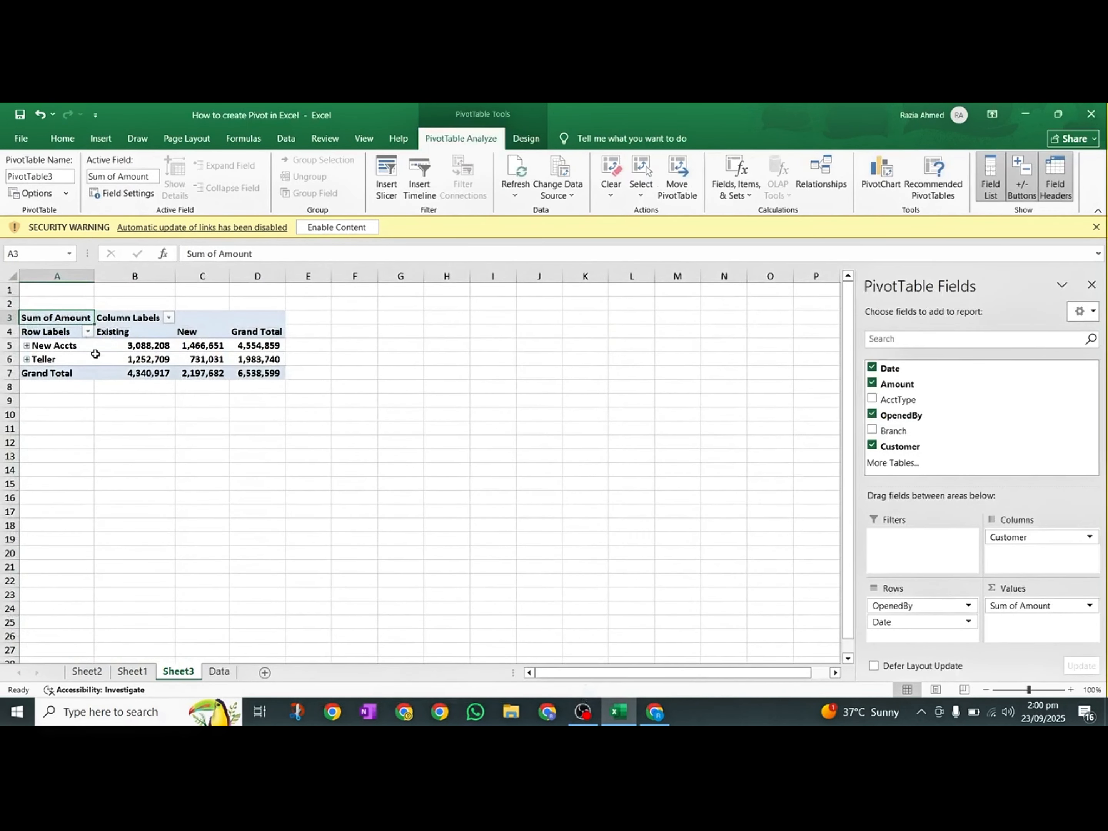
- Examine the New Accts and Teller amounts in the PivotTable and select the Grand Total row values
{"action": "mouse_move", "coordinate": [95, 354]}
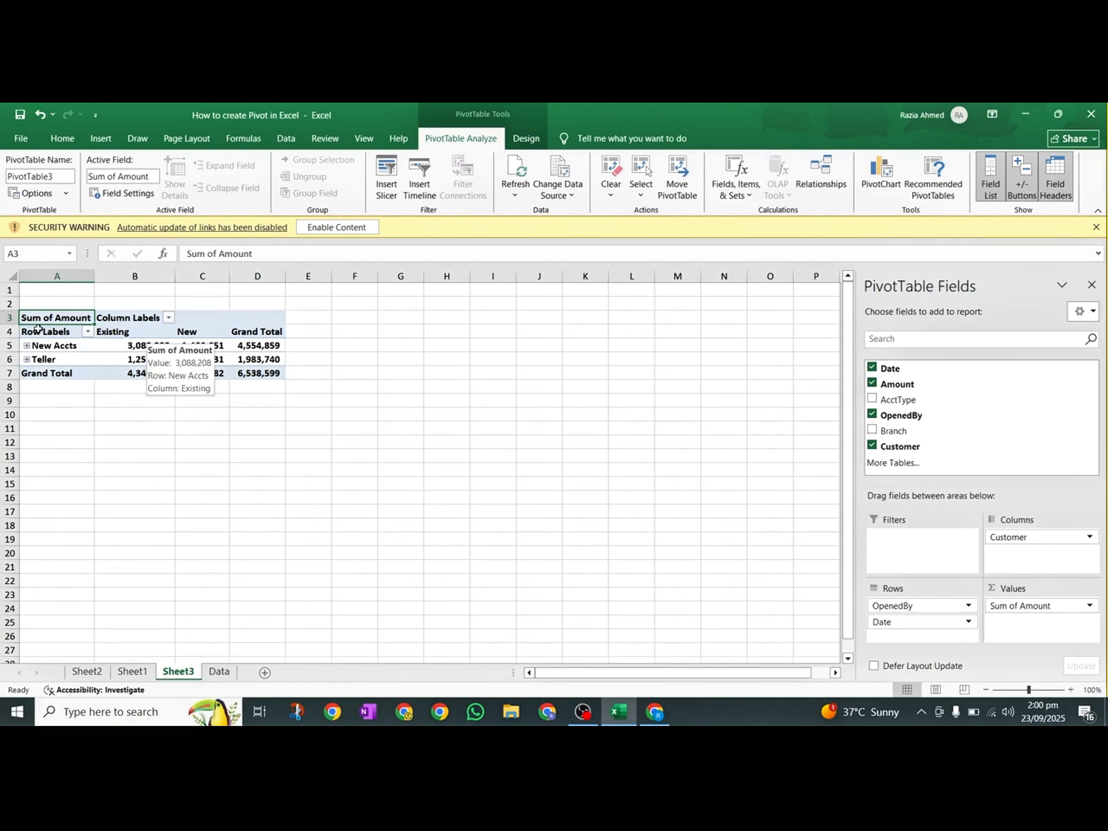
{"action": "mouse_move", "coordinate": [147, 349]}
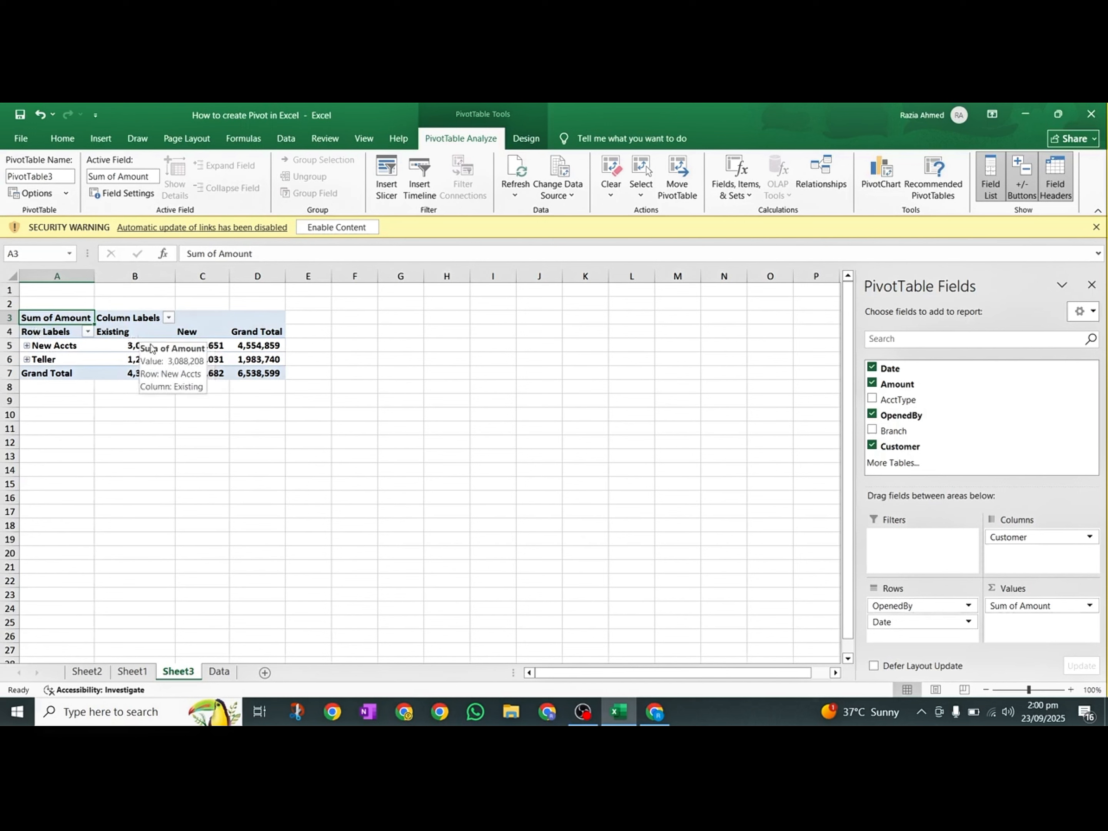
{"action": "left_click", "coordinate": [264, 346]}
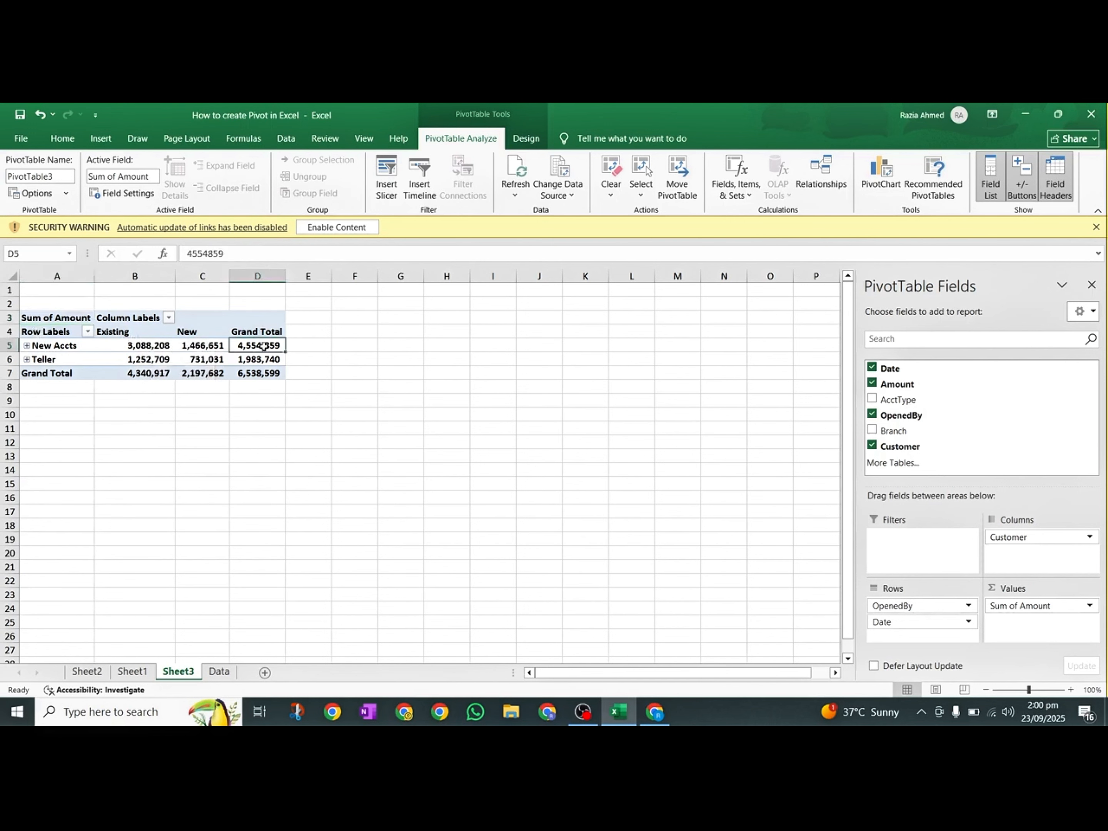
{"action": "left_click", "coordinate": [47, 359]}
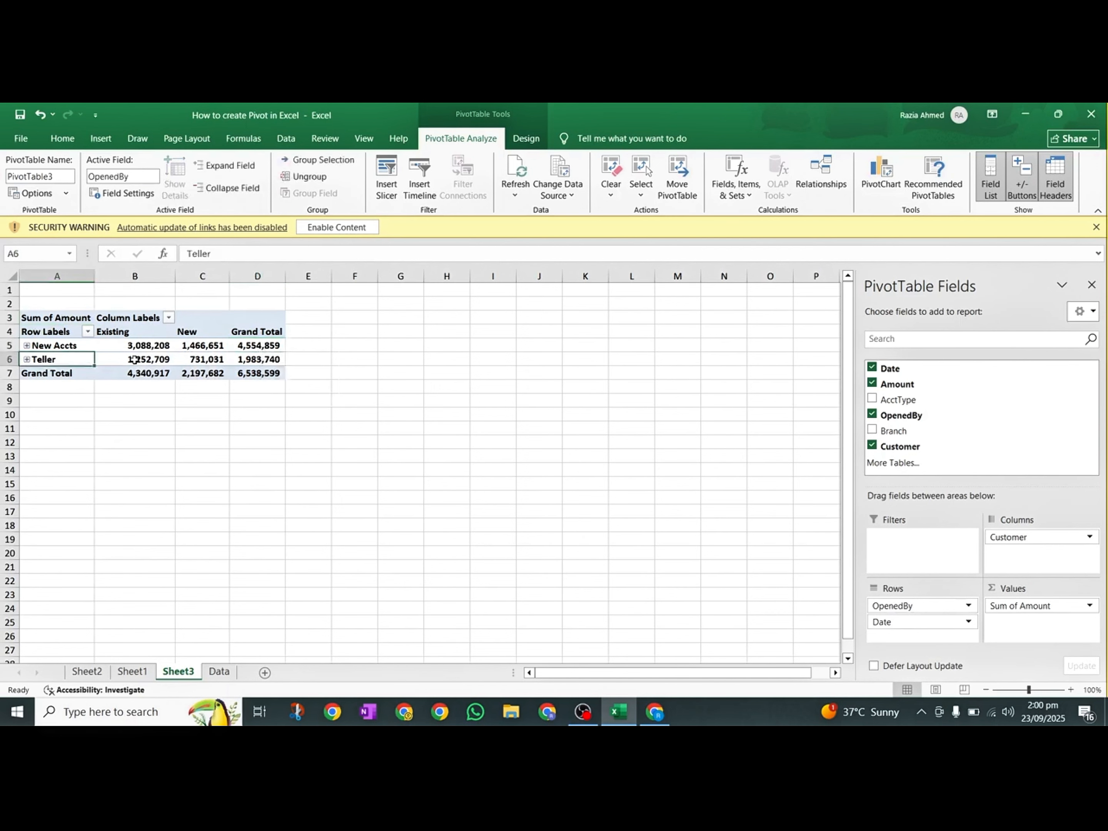
{"action": "left_click", "coordinate": [276, 359]}
{"action": "left_click_drag", "start_coordinate": [119, 371], "coordinate": [259, 373]}
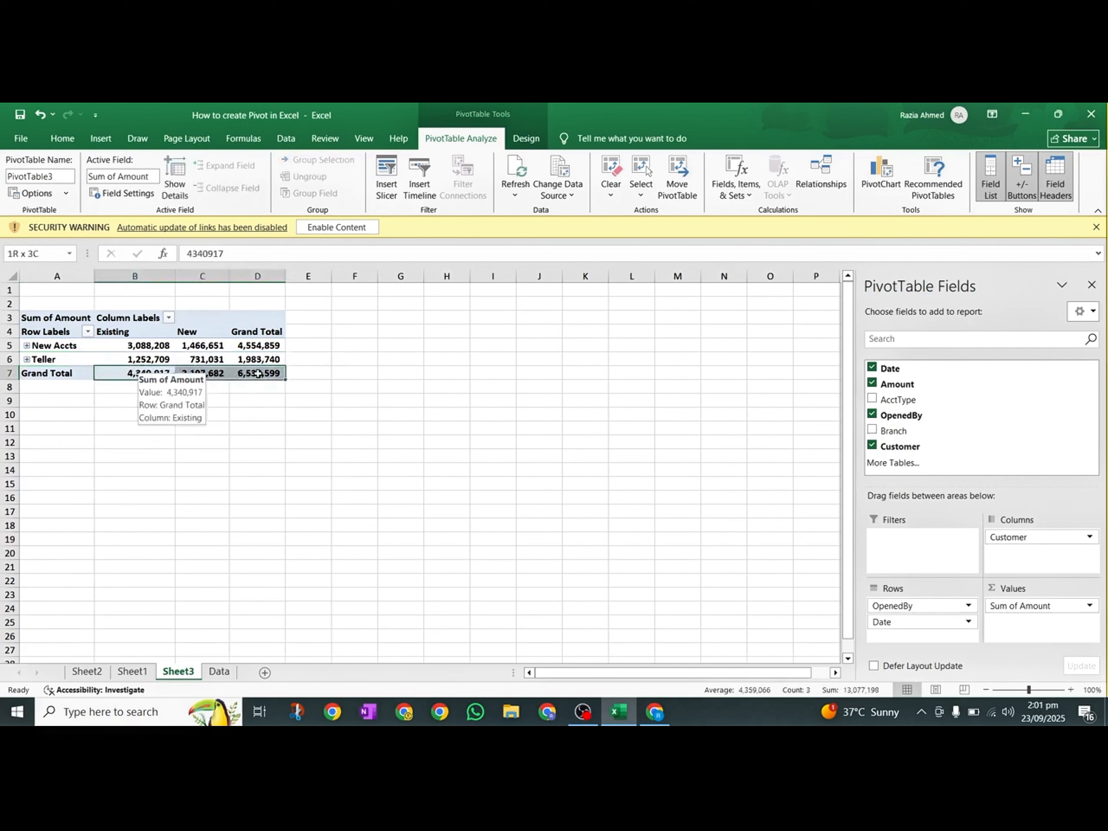
- Expand the New Accts group, examine its date-by-date amounts for Existing and New customers, and collapse the group
{"action": "left_click", "coordinate": [108, 417]}
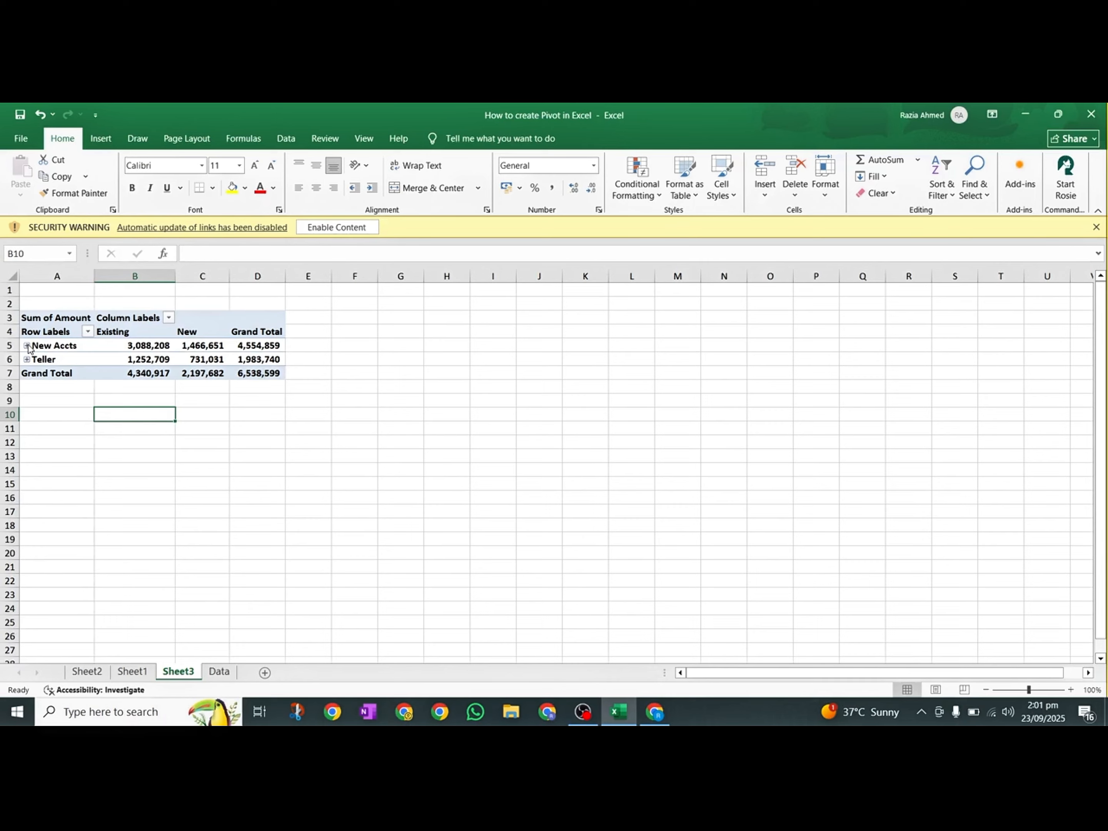
{"action": "left_click", "coordinate": [27, 346]}
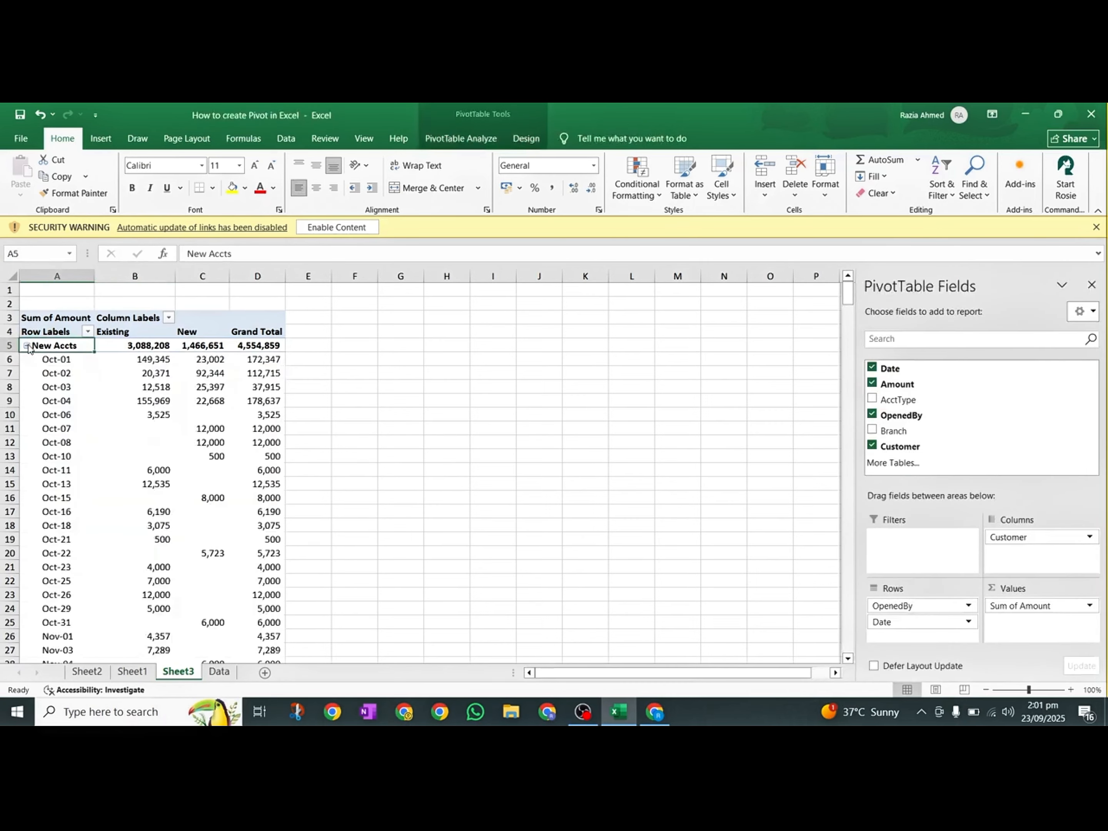
{"action": "scroll", "coordinate": [111, 482], "scroll_direction": "down", "scroll_amount": 12}
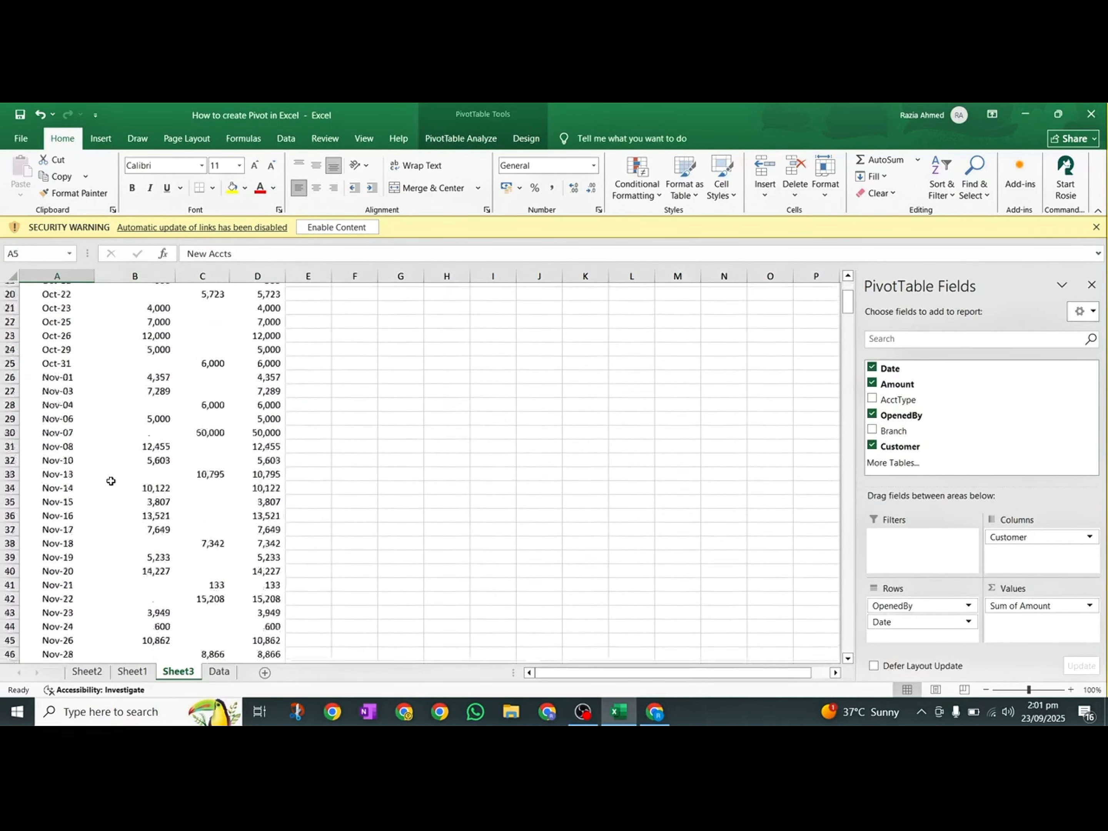
{"action": "scroll", "coordinate": [111, 482], "scroll_direction": "up", "scroll_amount": 12}
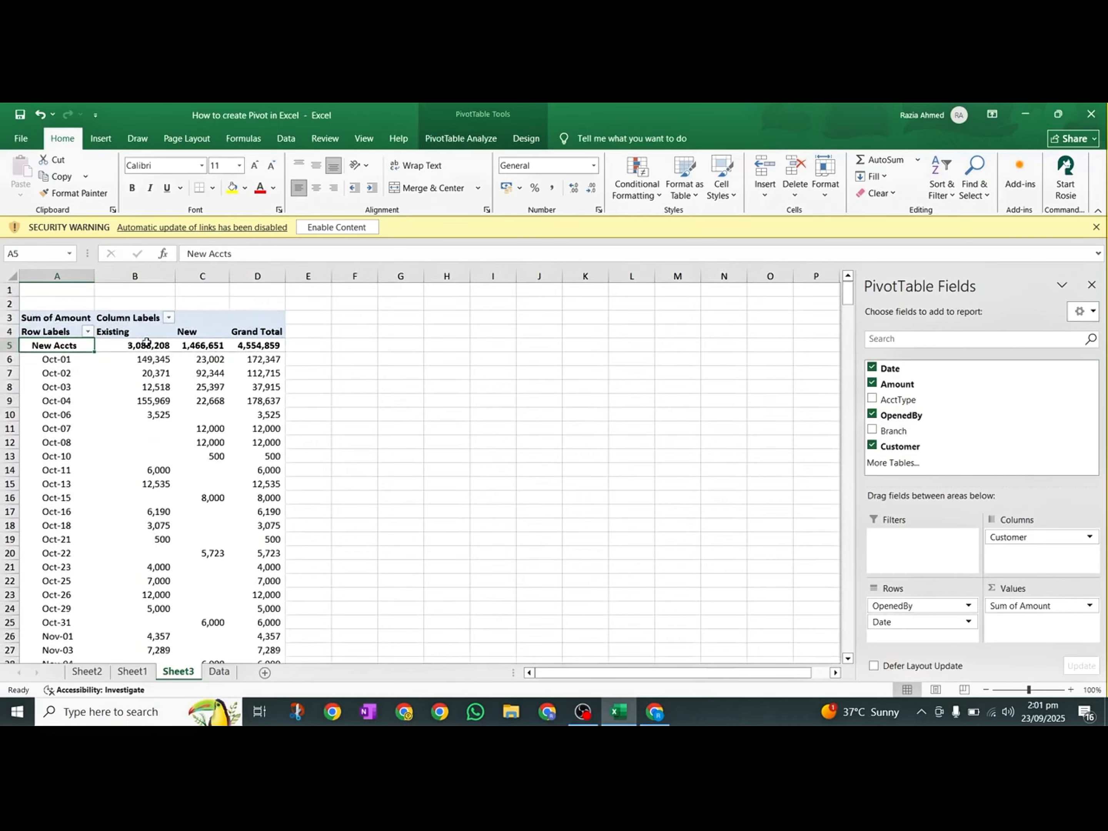
{"action": "scroll", "coordinate": [186, 499], "scroll_direction": "down", "scroll_amount": 20}
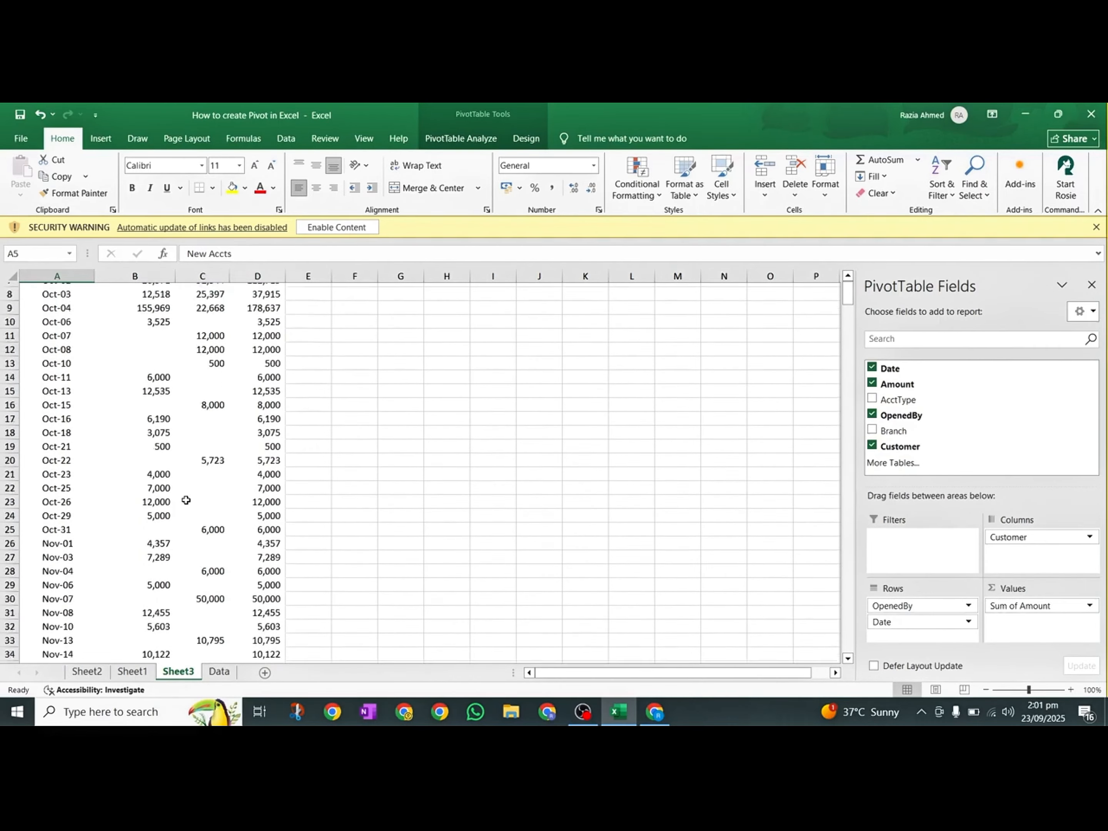
{"action": "scroll", "coordinate": [185, 499], "scroll_direction": "down", "scroll_amount": 20}
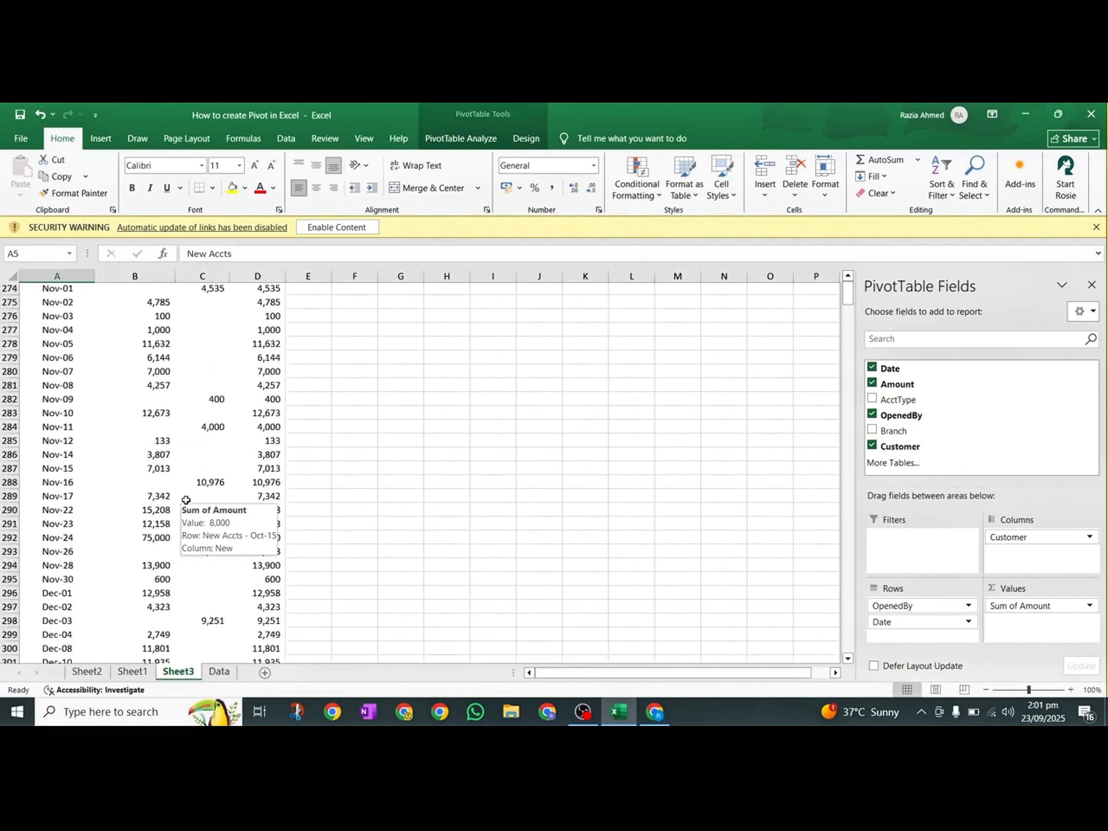
{"action": "scroll", "coordinate": [186, 499], "scroll_direction": "up", "scroll_amount": 20}
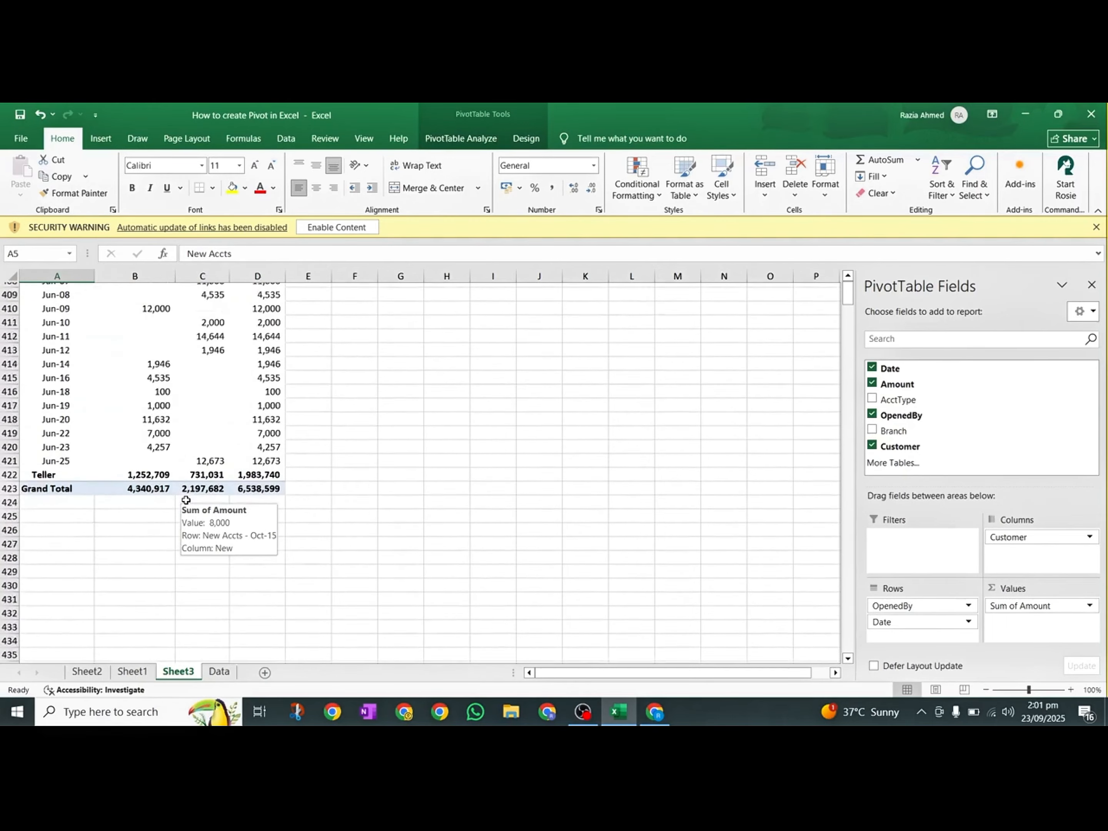
{"action": "scroll", "coordinate": [186, 500], "scroll_direction": "up", "scroll_amount": 20}
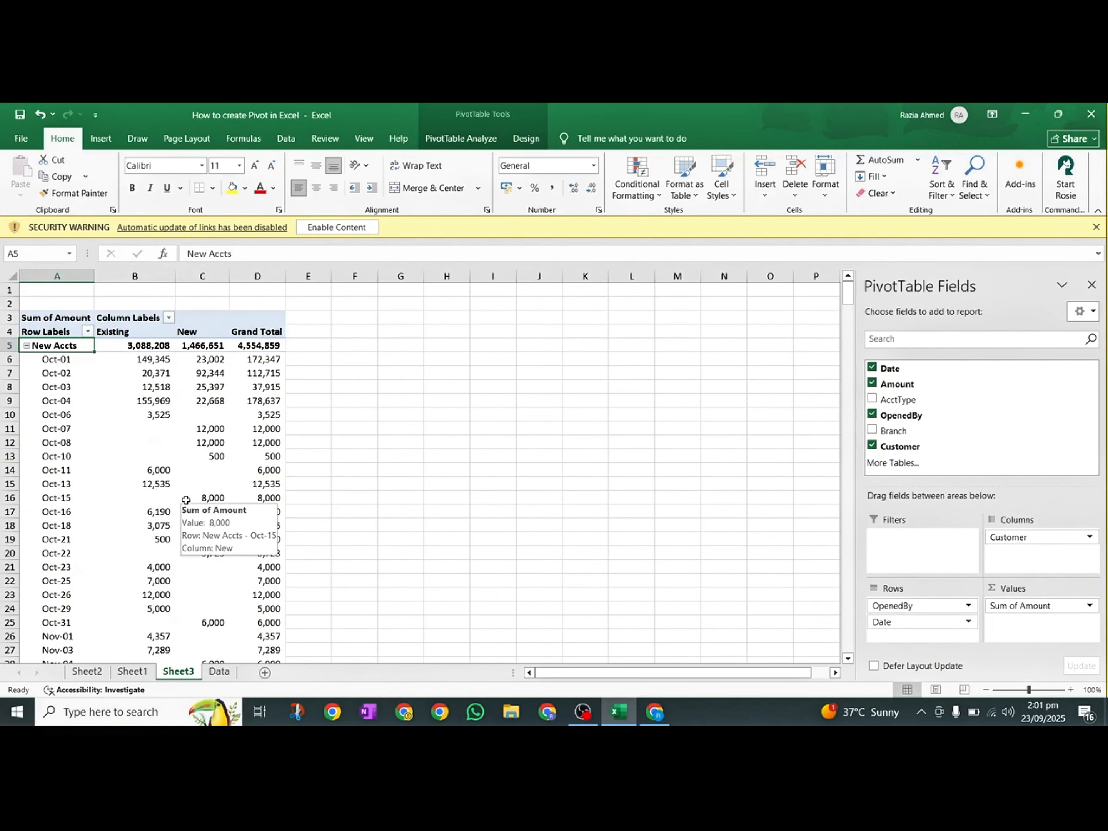
{"action": "left_click", "coordinate": [27, 346]}
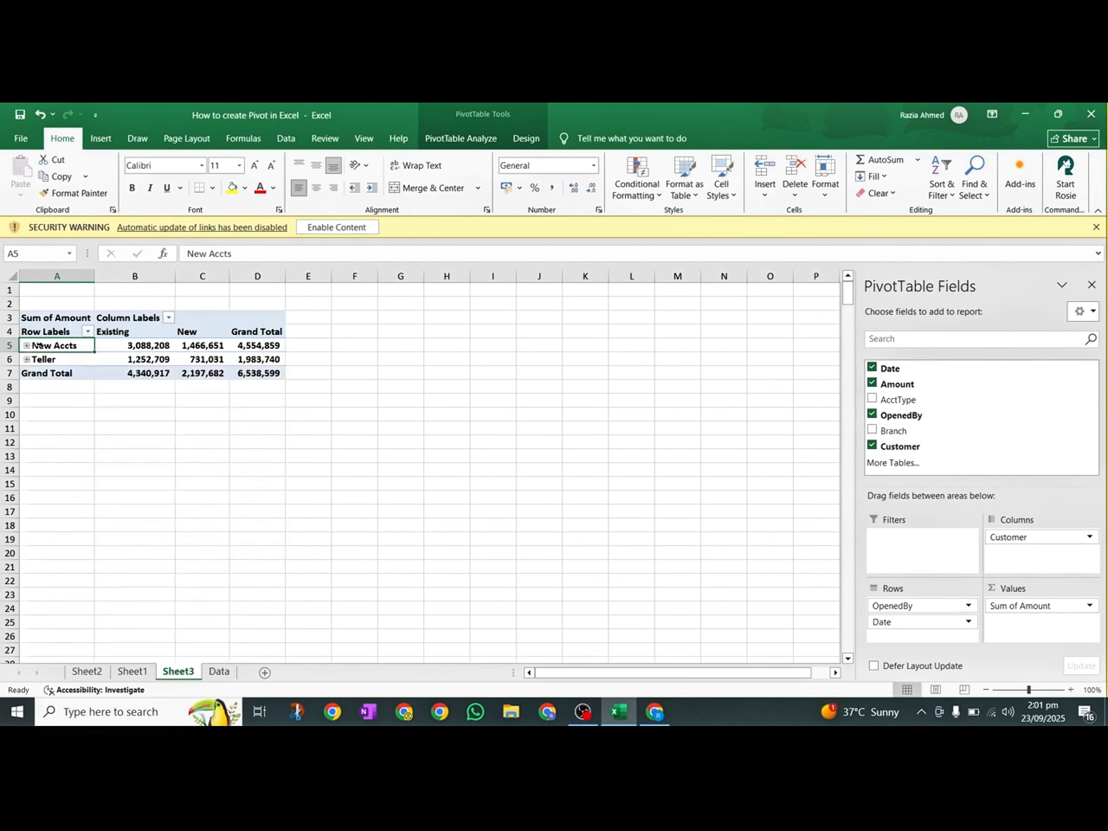
- Expand the Teller group, examine its date-by-date amounts, and collapse the group
{"action": "left_click", "coordinate": [26, 360]}
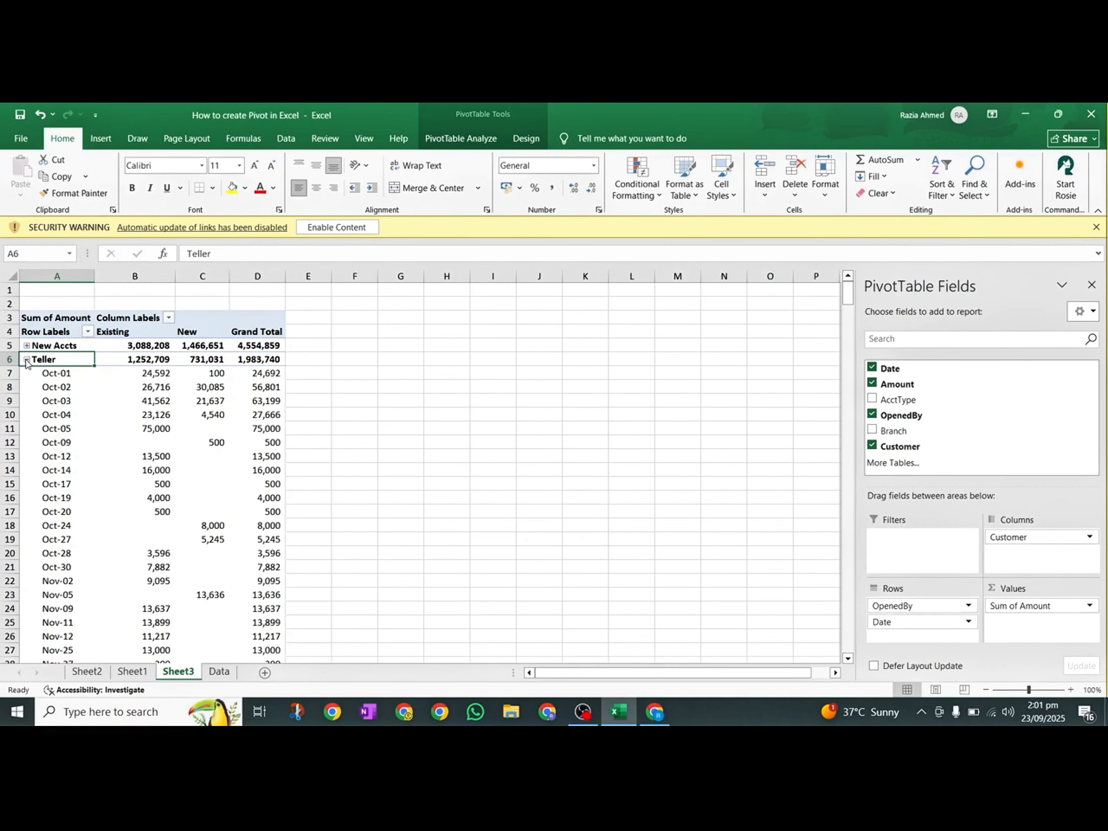
{"action": "scroll", "coordinate": [157, 501], "scroll_direction": "down", "scroll_amount": 20}
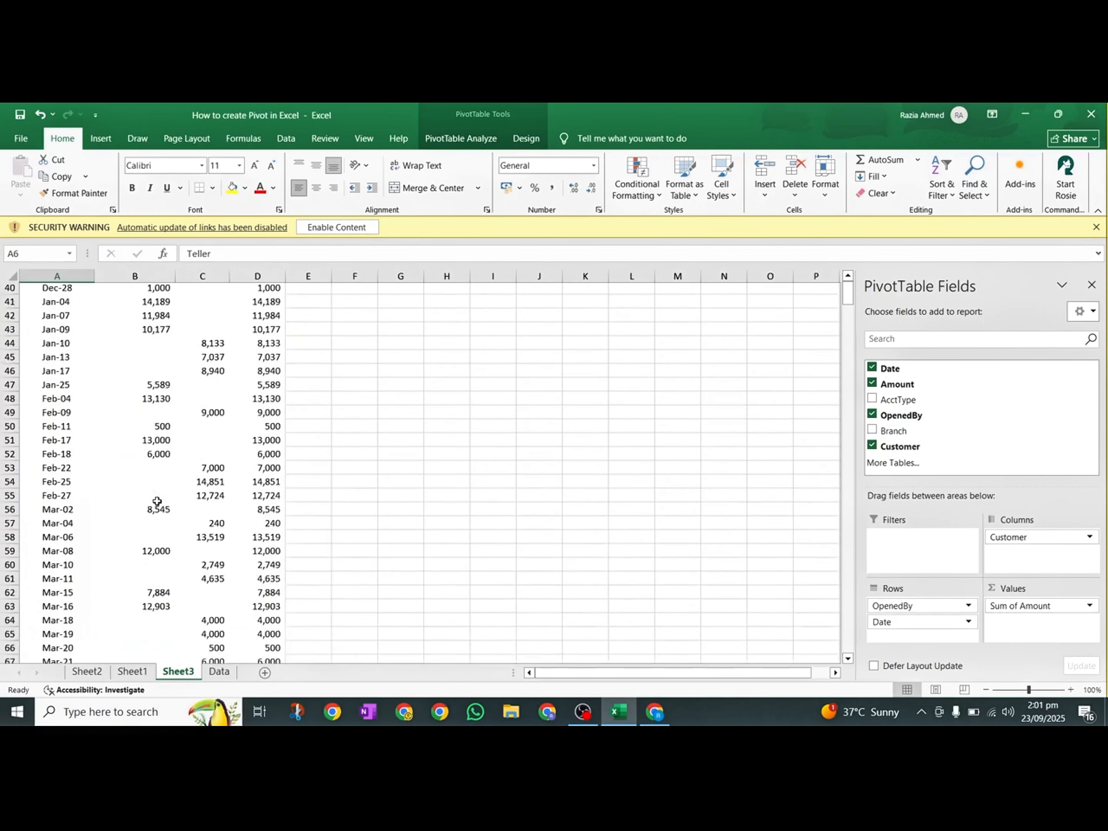
{"action": "scroll", "coordinate": [158, 501], "scroll_direction": "down", "scroll_amount": 20}
{"action": "scroll", "coordinate": [157, 500], "scroll_direction": "up", "scroll_amount": 20}
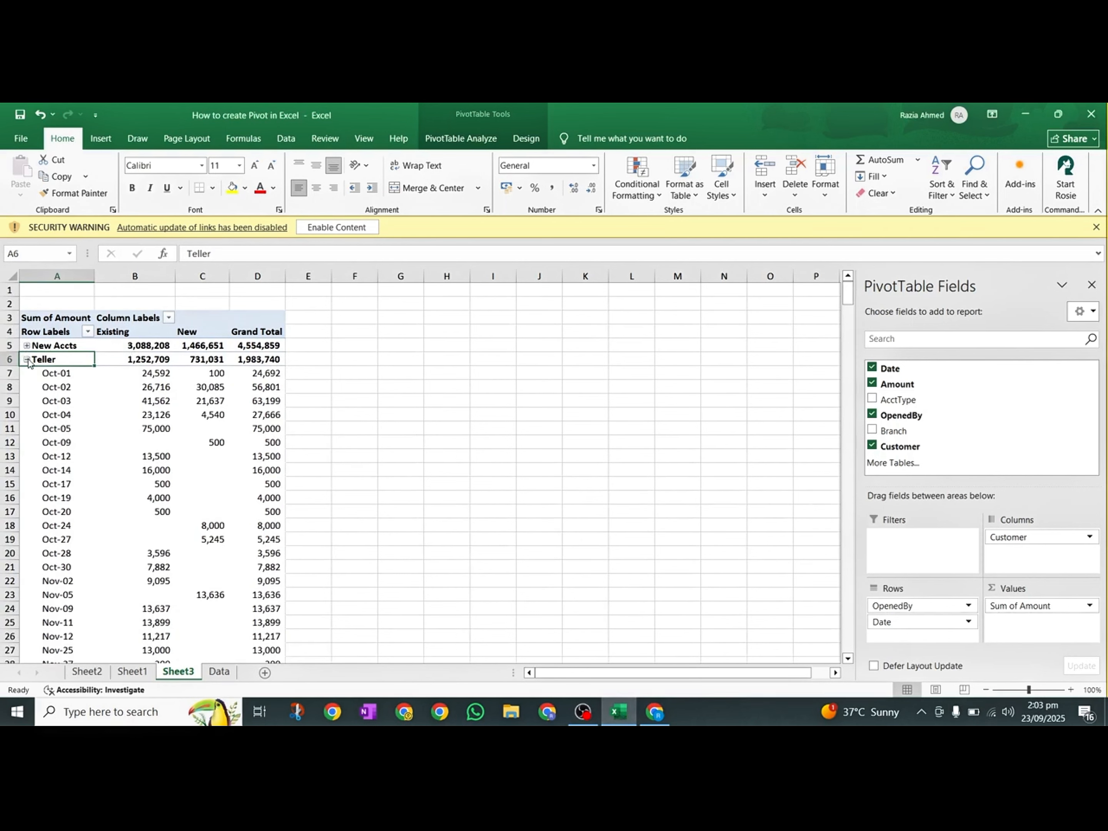
{"action": "left_click", "coordinate": [26, 360]}
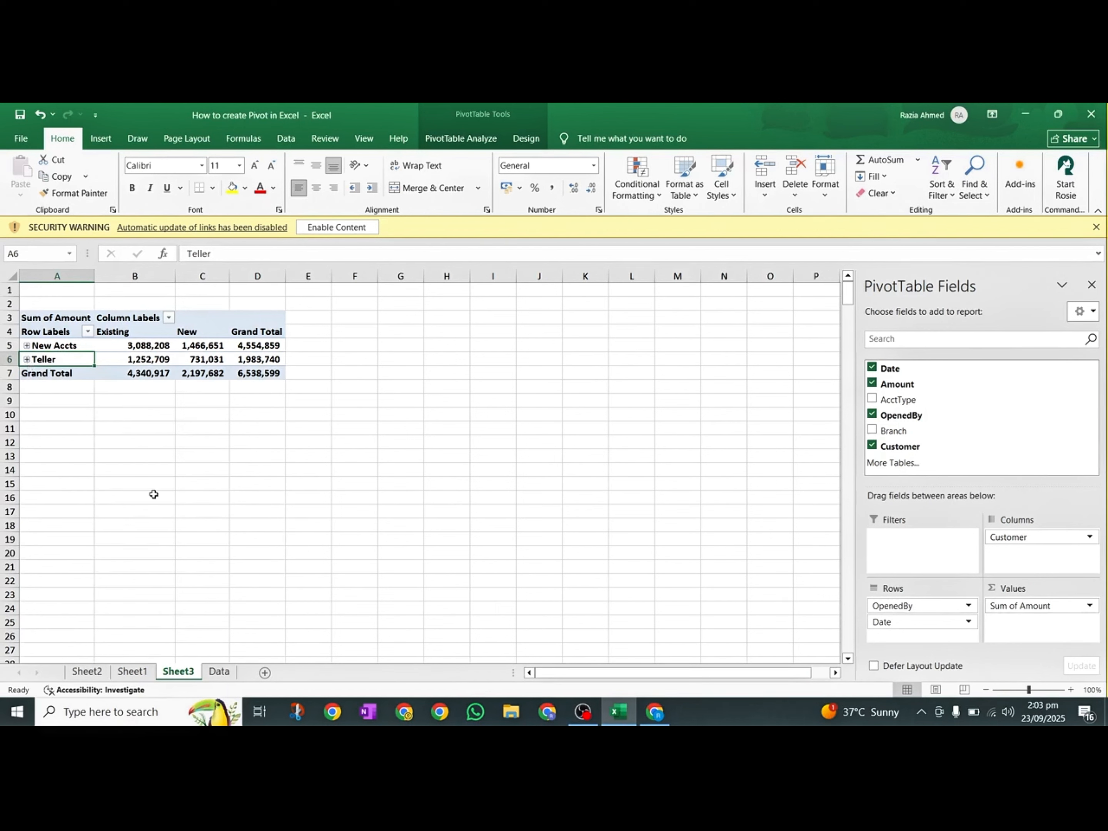
- Try inserting a PivotTable from Table2 of the Data sheet on a new worksheet, and undo the insertion
{"action": "left_click", "coordinate": [219, 671]}
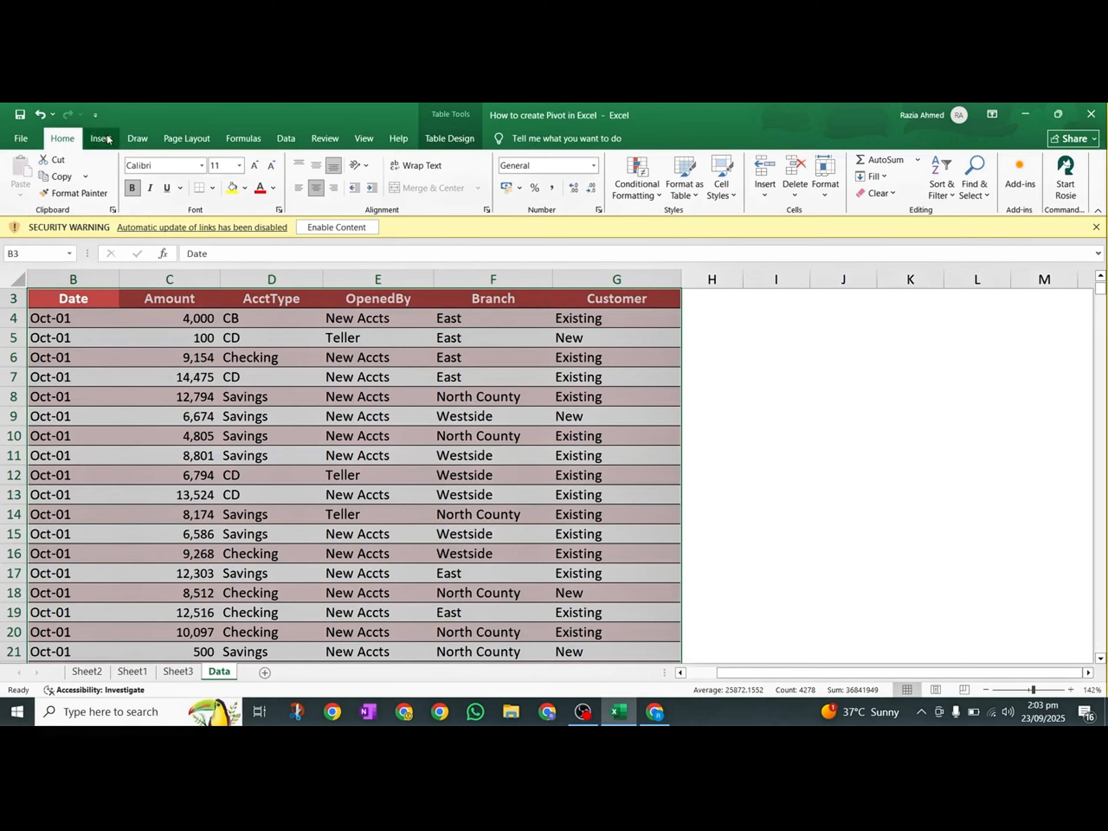
{"action": "scroll", "coordinate": [158, 355], "scroll_direction": "down", "scroll_amount": 10}
{"action": "scroll", "coordinate": [158, 354], "scroll_direction": "down", "scroll_amount": 16}
{"action": "scroll", "coordinate": [158, 354], "scroll_direction": "up", "scroll_amount": 20}
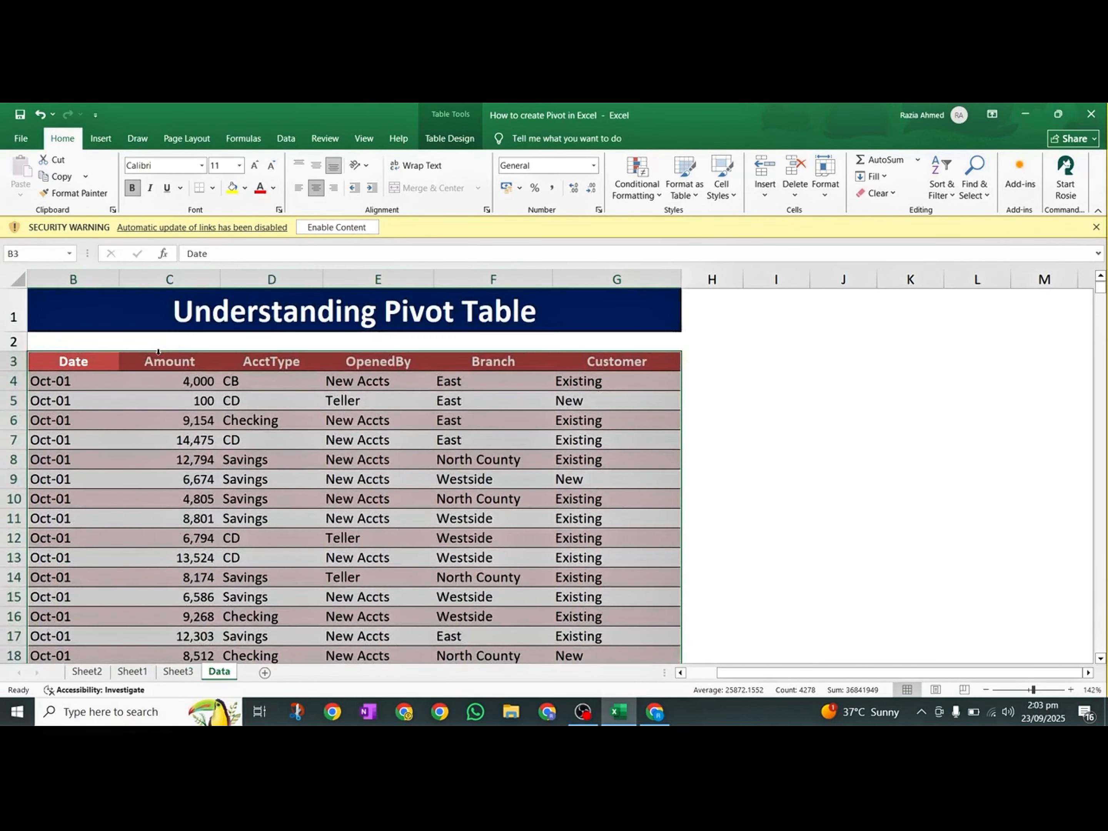
{"action": "left_click", "coordinate": [99, 141]}
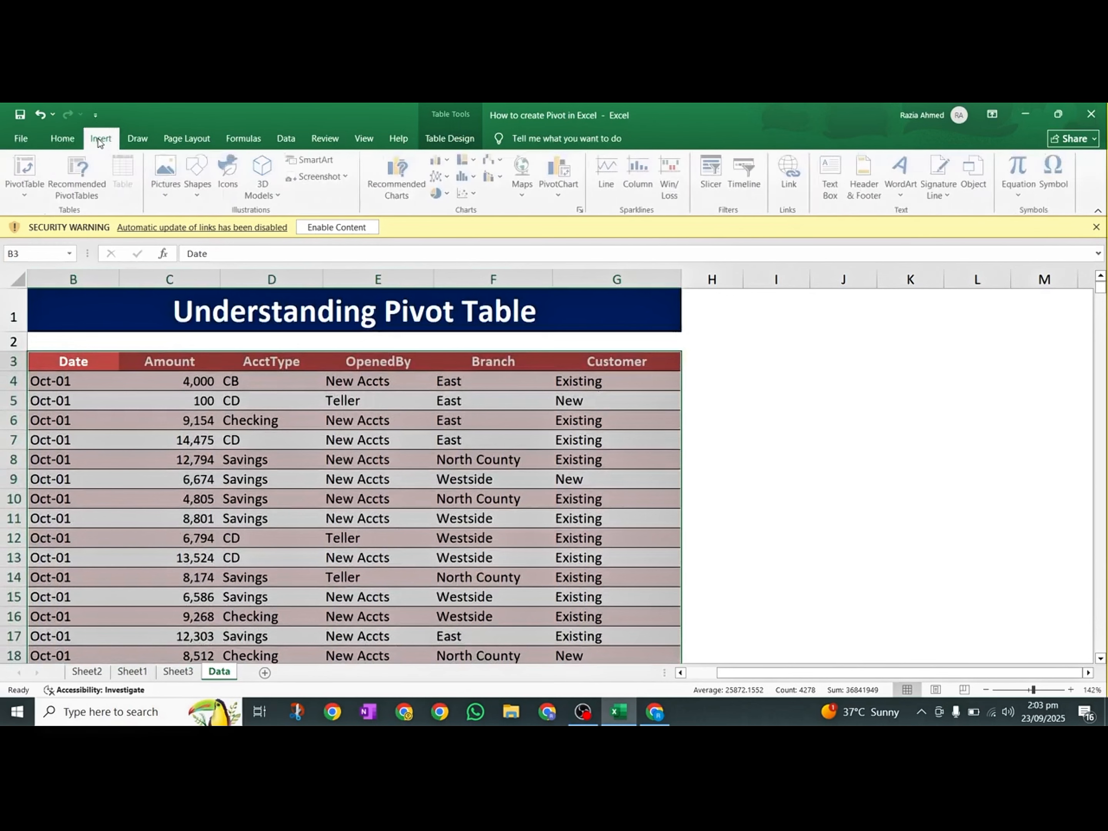
{"action": "left_click", "coordinate": [28, 197]}
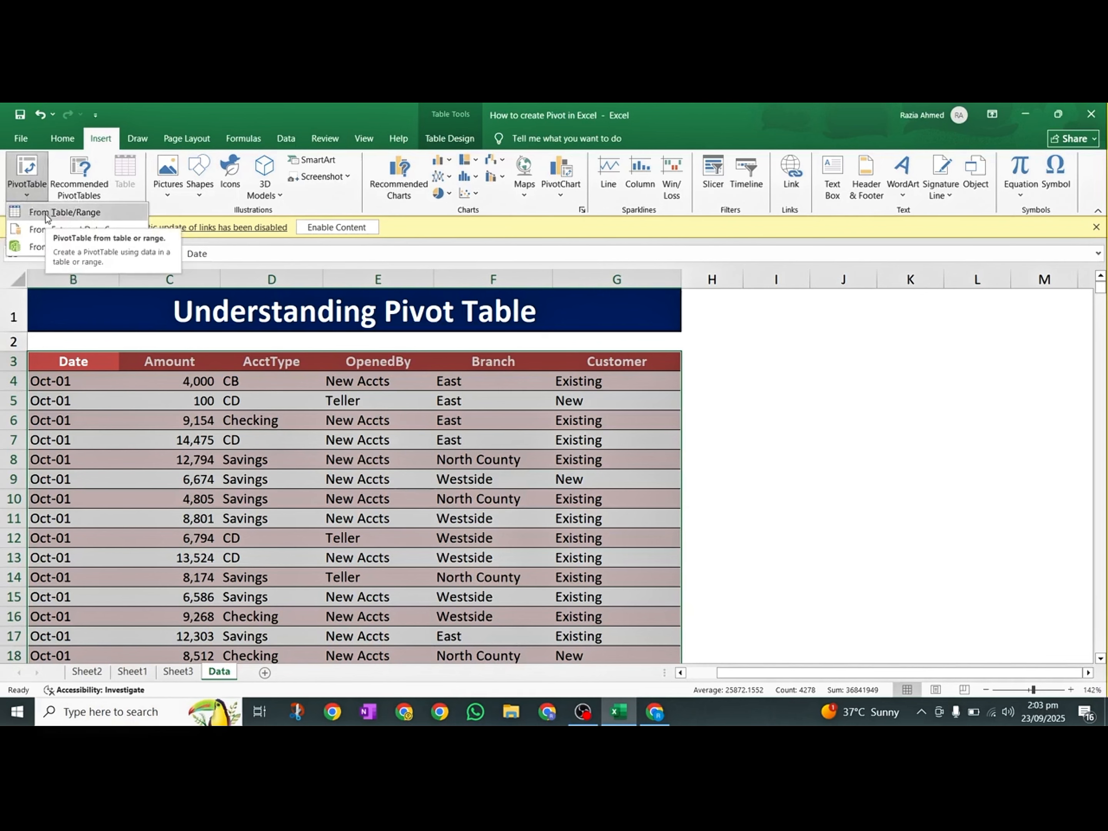
{"action": "left_click", "coordinate": [66, 213]}
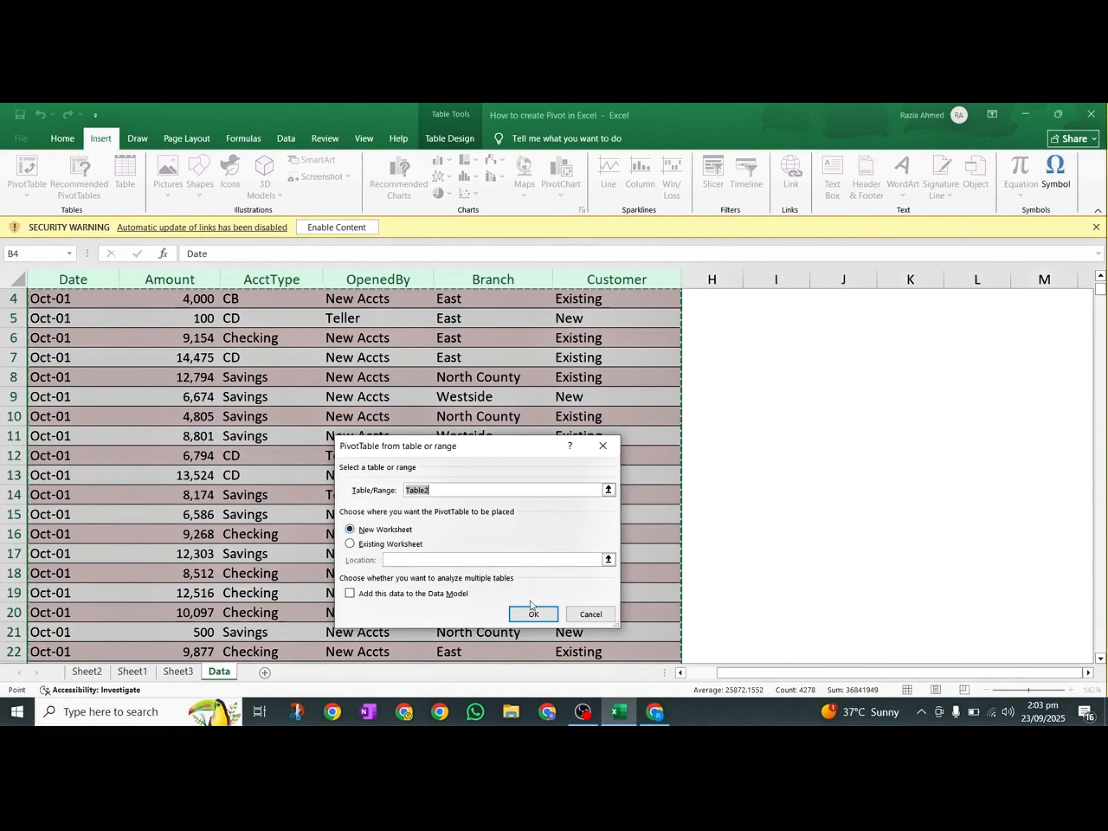
{"action": "left_click", "coordinate": [537, 614]}
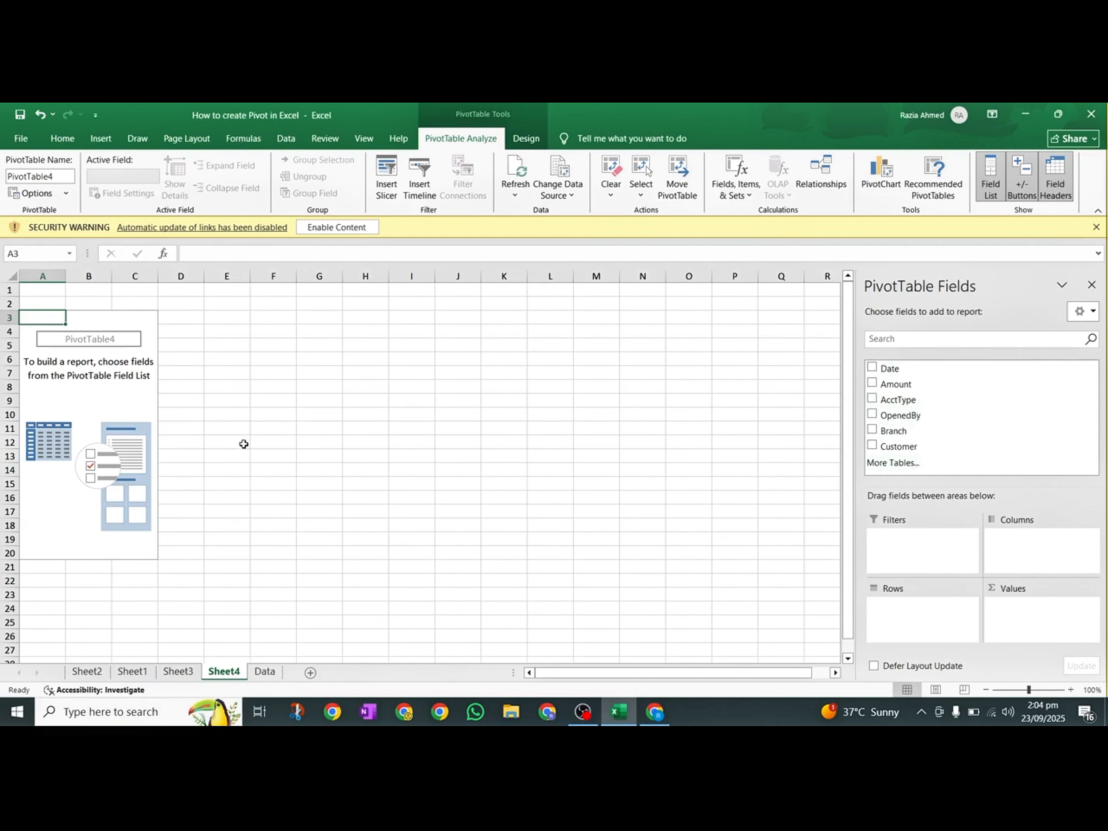
{"action": "key", "text": "ctrl+z"}
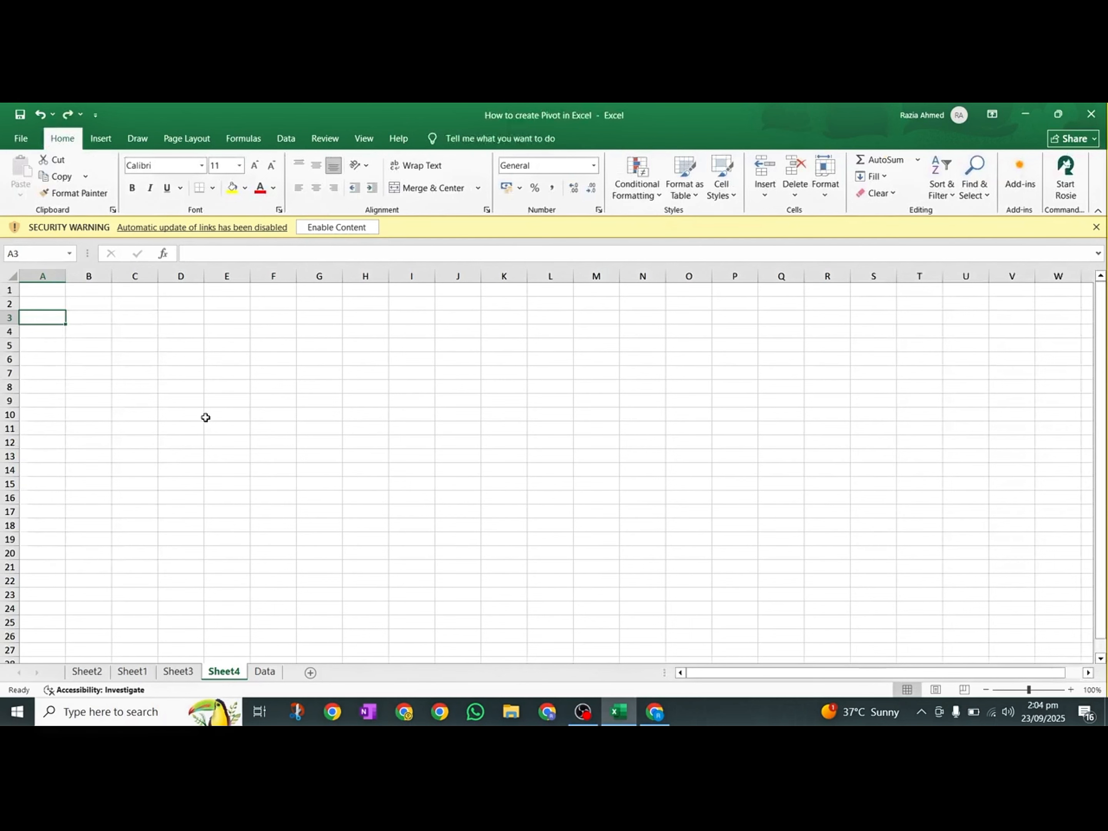
- From the Data sheet, examine the connections and tables available for a PivotTable from an external data source, and cancel without choosing one
{"action": "left_click", "coordinate": [267, 672]}
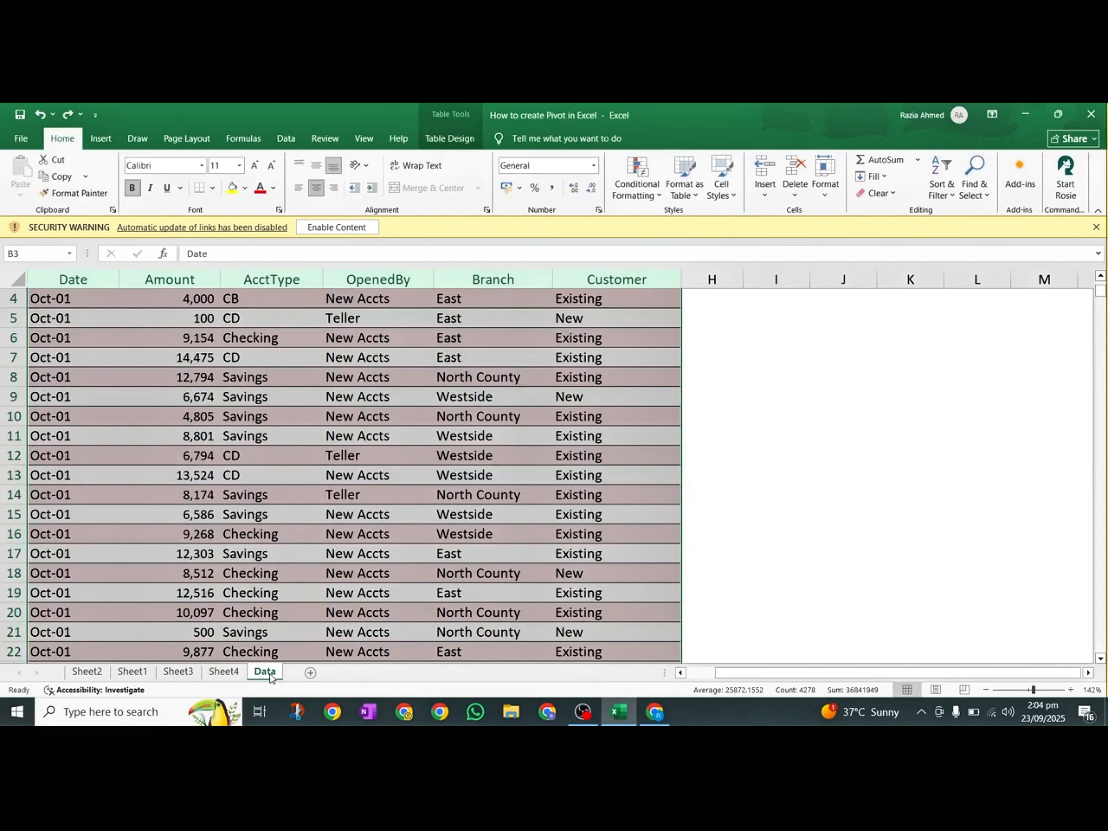
{"action": "left_click", "coordinate": [103, 140]}
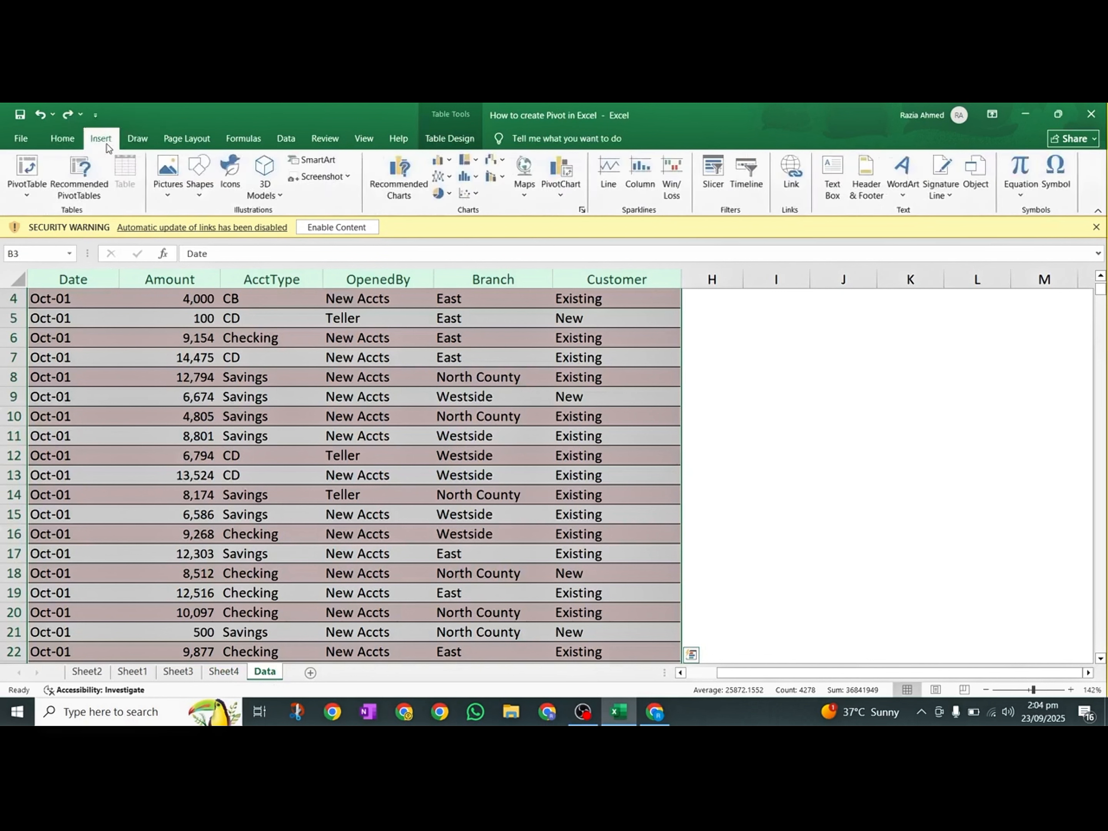
{"action": "left_click", "coordinate": [32, 196]}
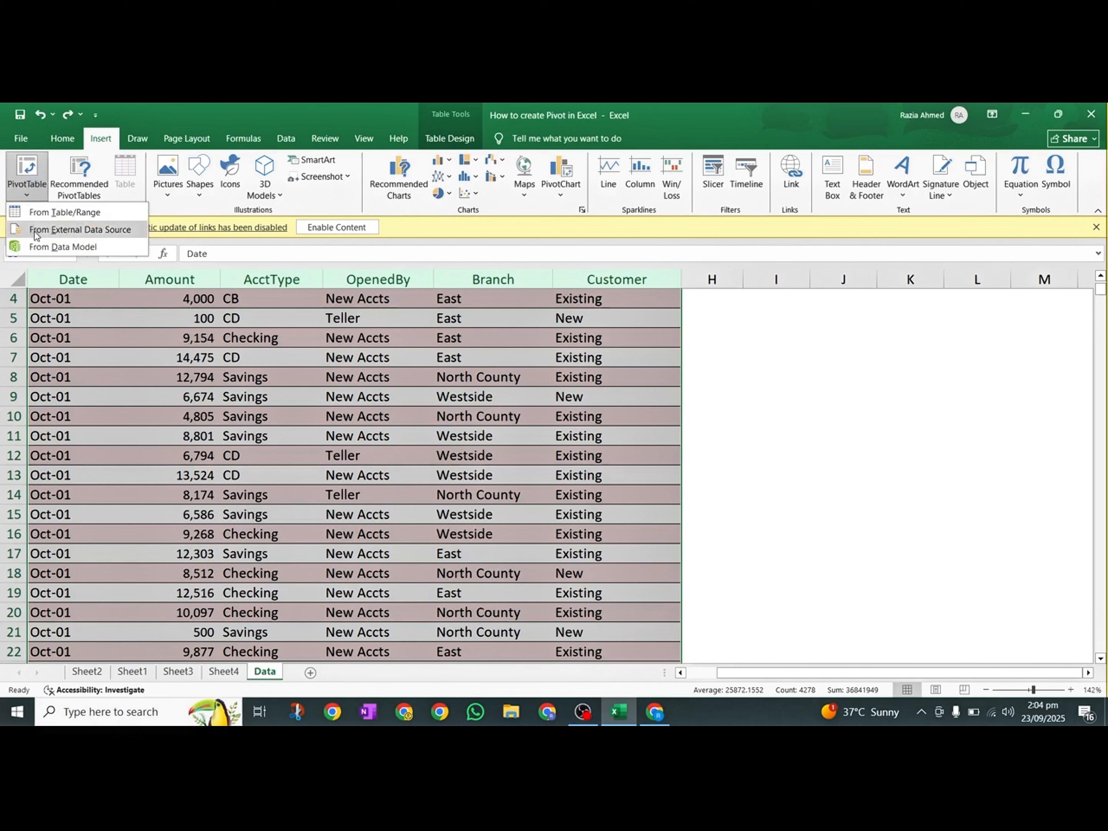
{"action": "left_click", "coordinate": [81, 231]}
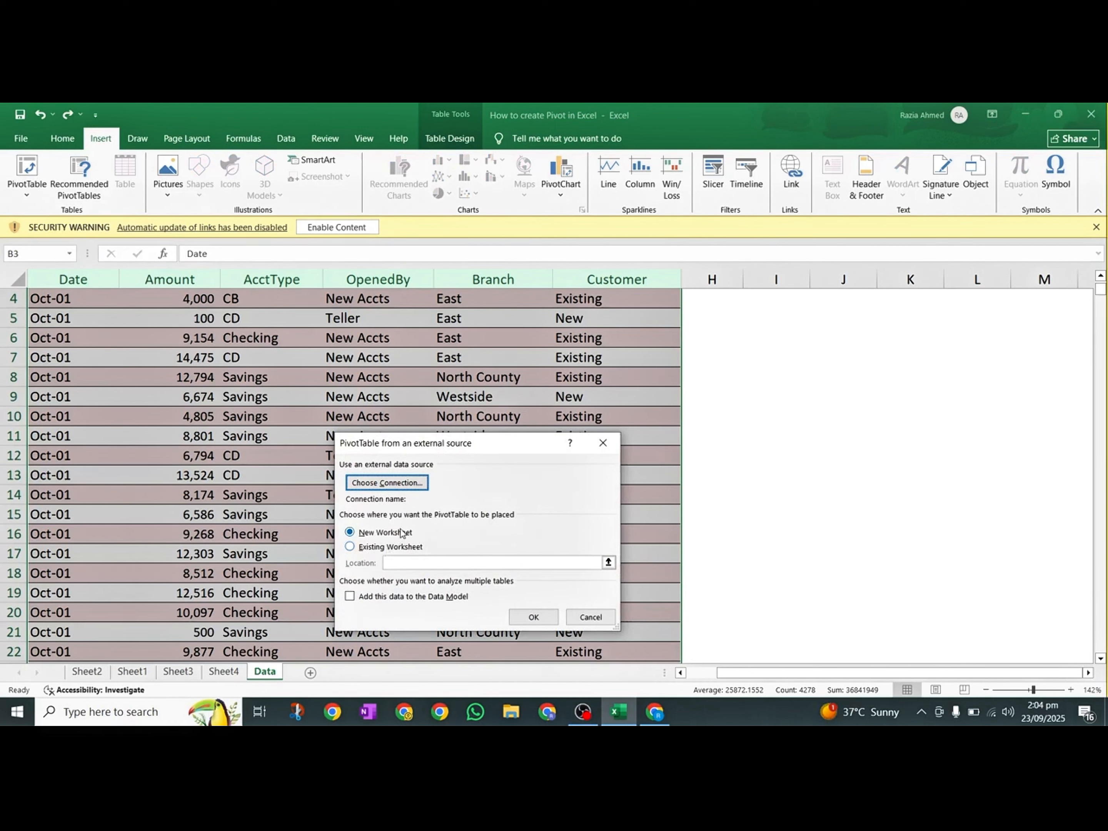
{"action": "left_click", "coordinate": [409, 484]}
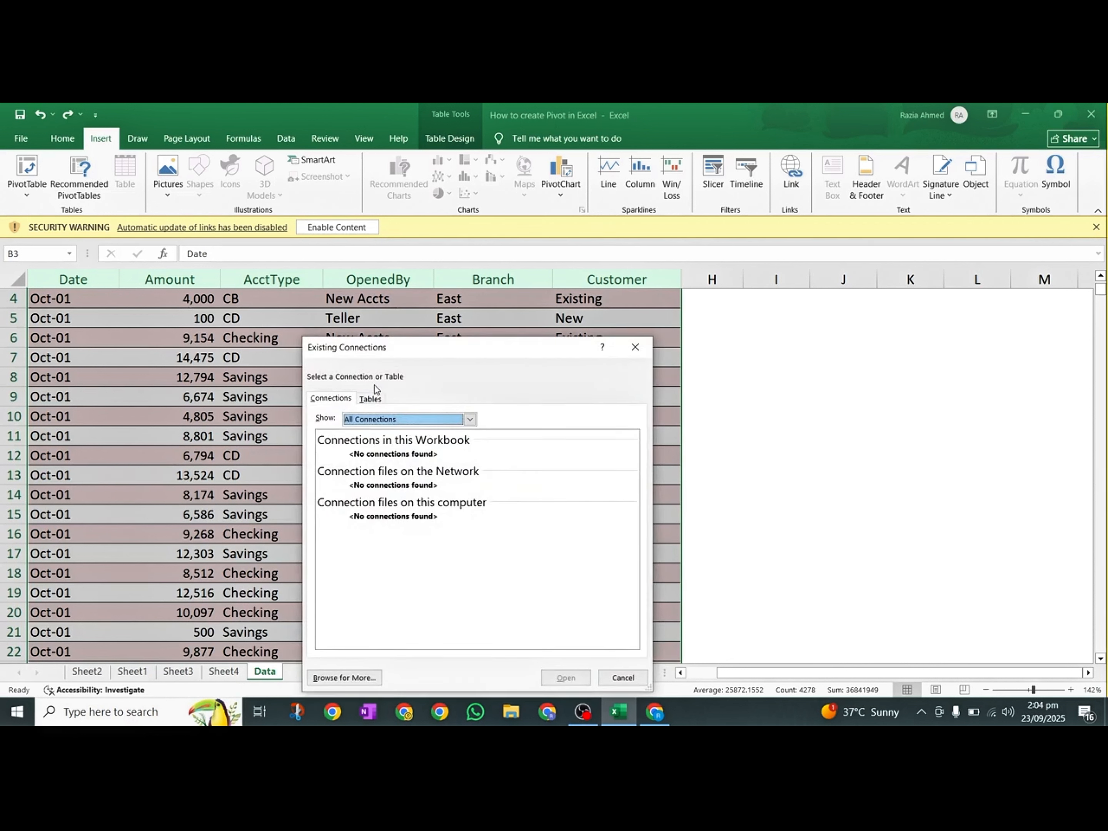
{"action": "left_click", "coordinate": [370, 399]}
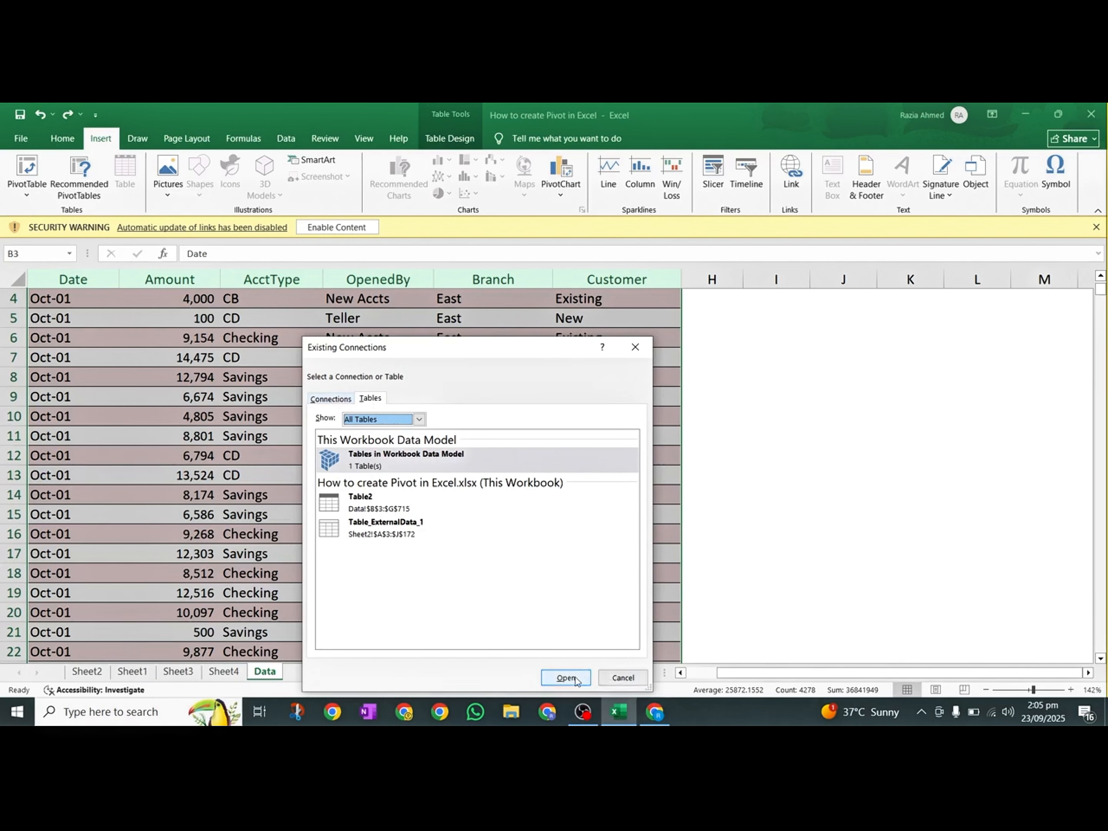
{"action": "left_click", "coordinate": [640, 683]}
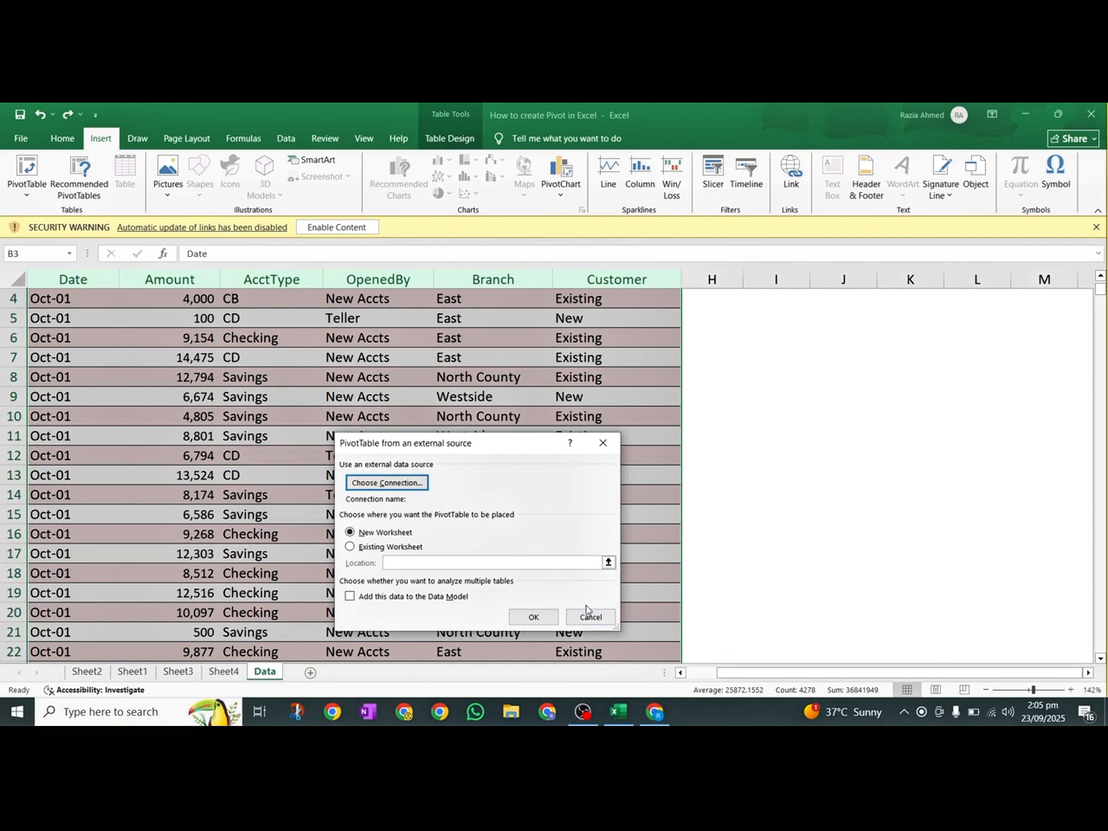
{"action": "left_click", "coordinate": [599, 618]}
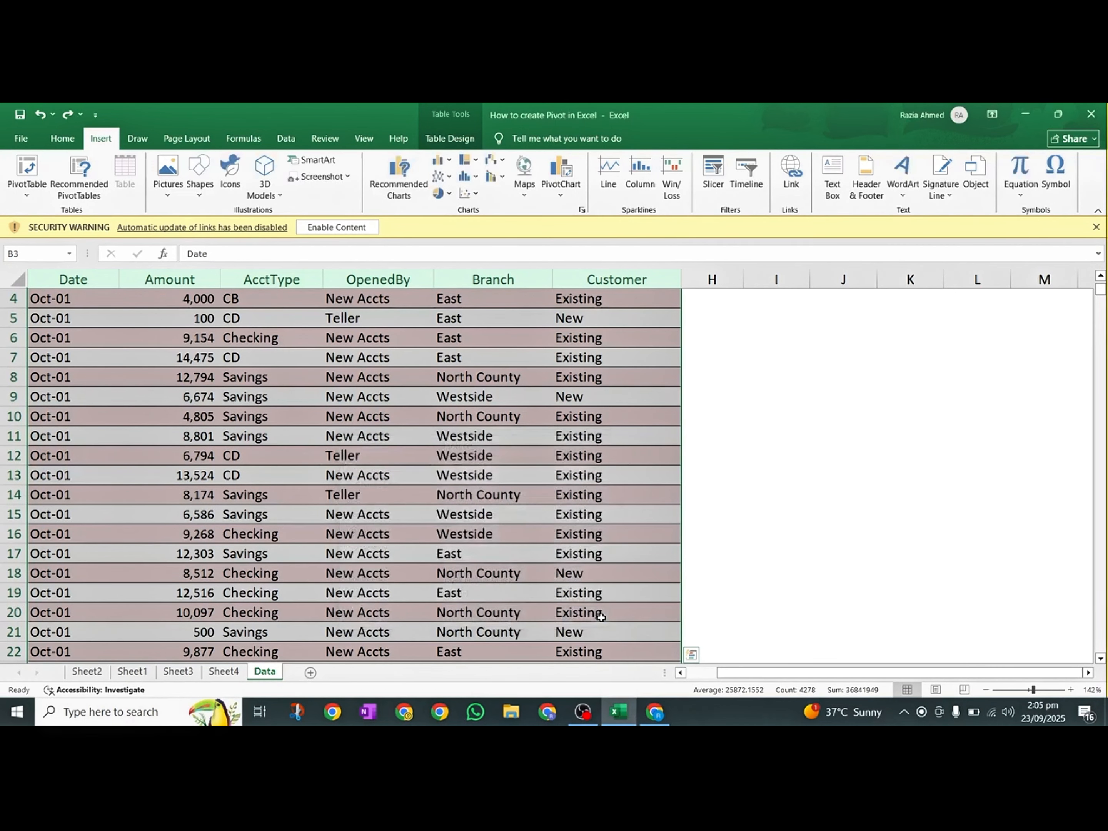
- Insert a PivotTable from the Data Model on a new worksheet
{"action": "left_click", "coordinate": [30, 196]}
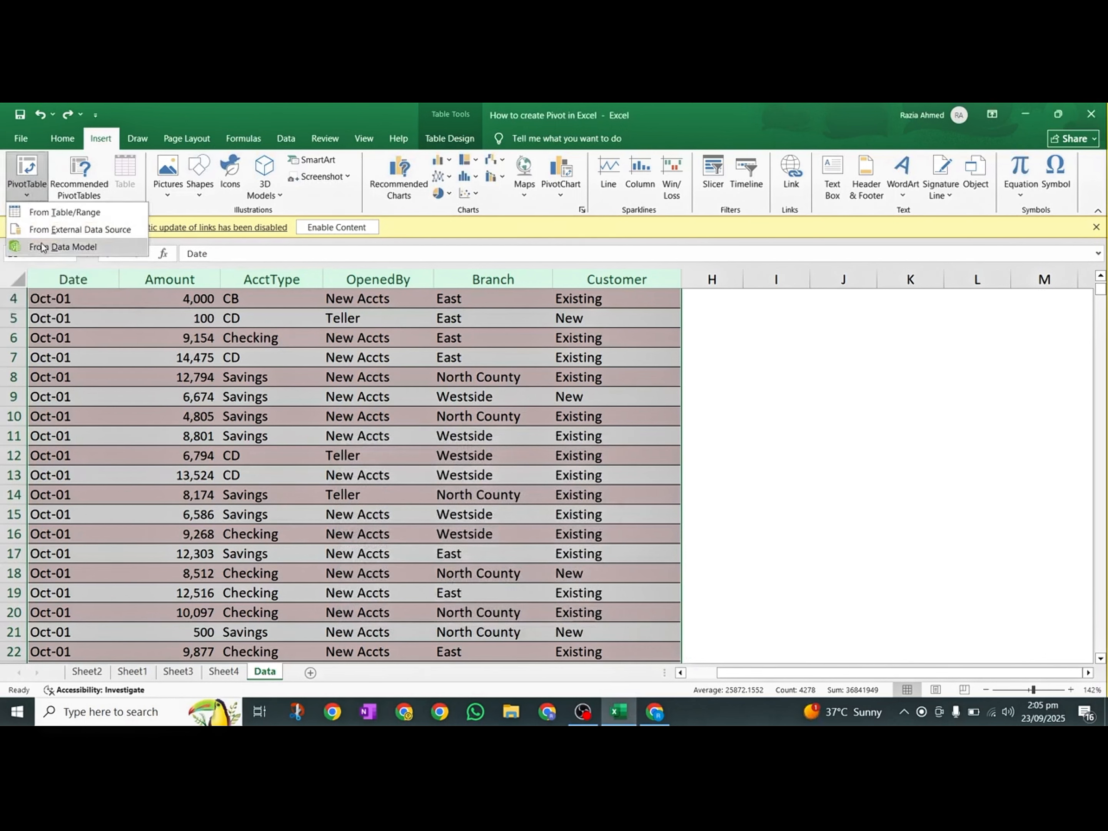
{"action": "left_click", "coordinate": [66, 248]}
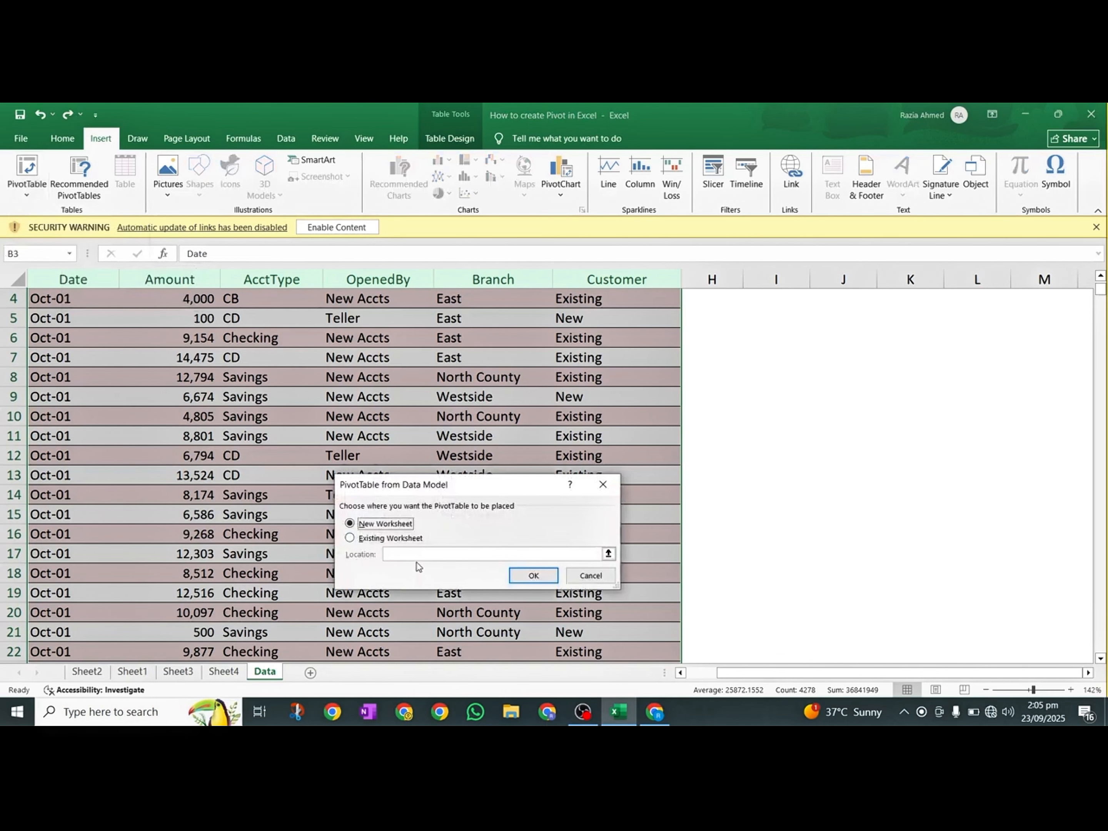
{"action": "left_click", "coordinate": [547, 579]}
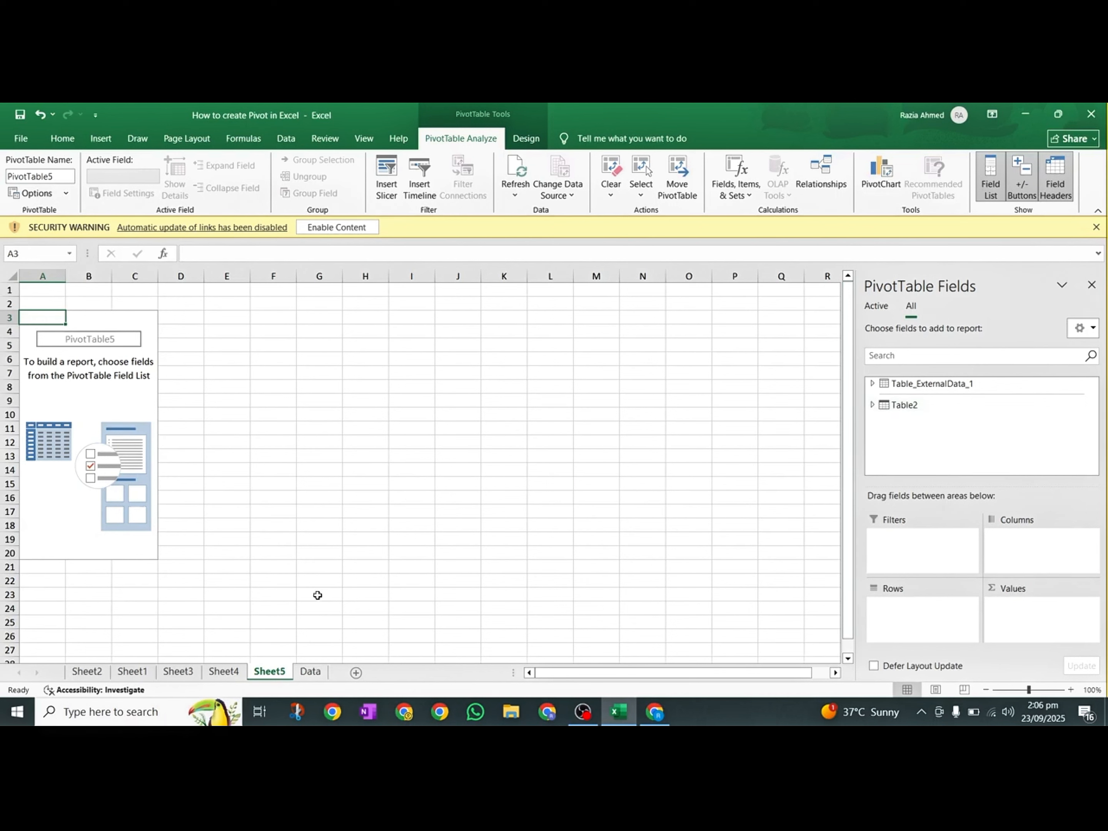
- Delete the Sheet5 worksheet that holds the empty Data Model PivotTable
{"action": "left_click", "coordinate": [319, 674]}
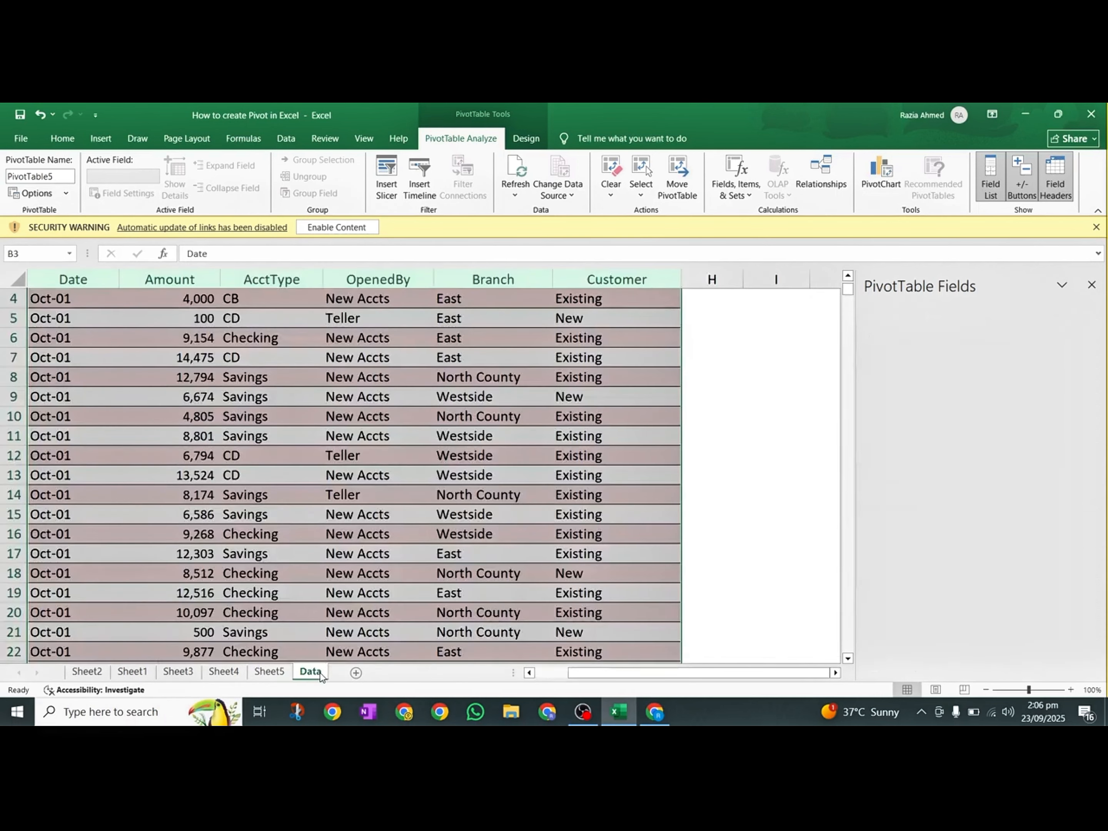
{"action": "left_click", "coordinate": [269, 672]}
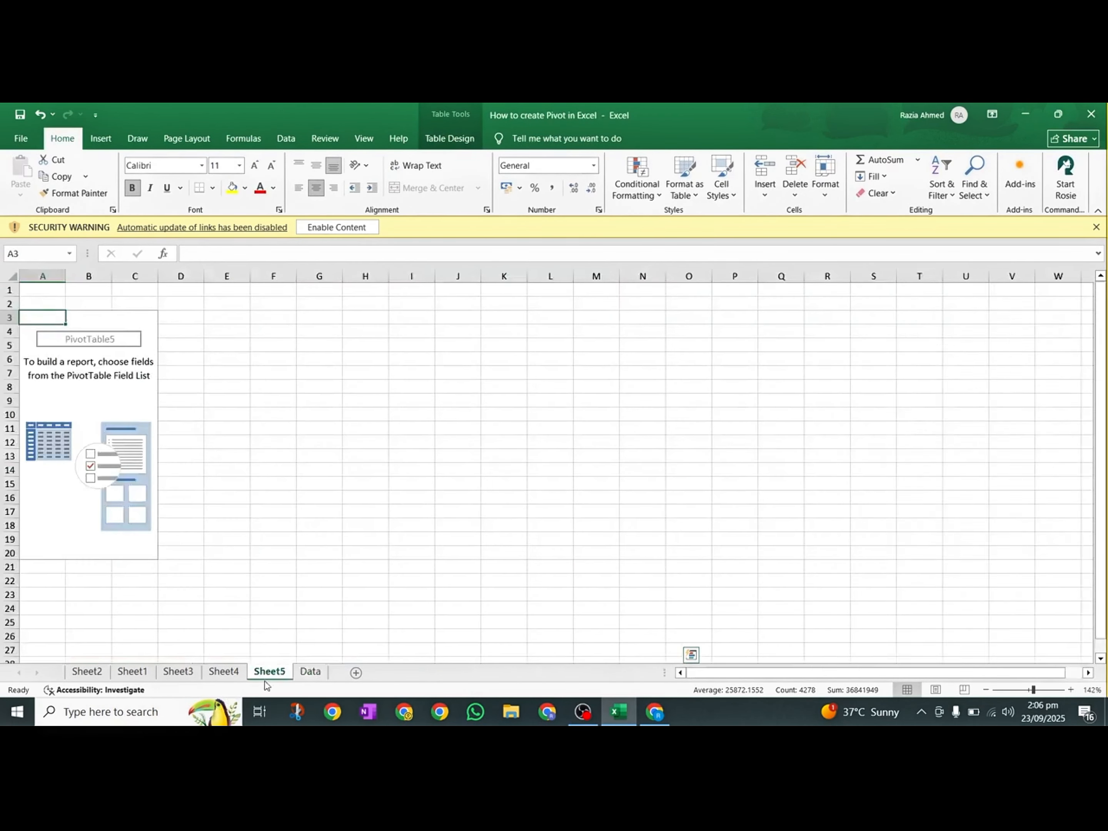
{"action": "right_click", "coordinate": [270, 673]}
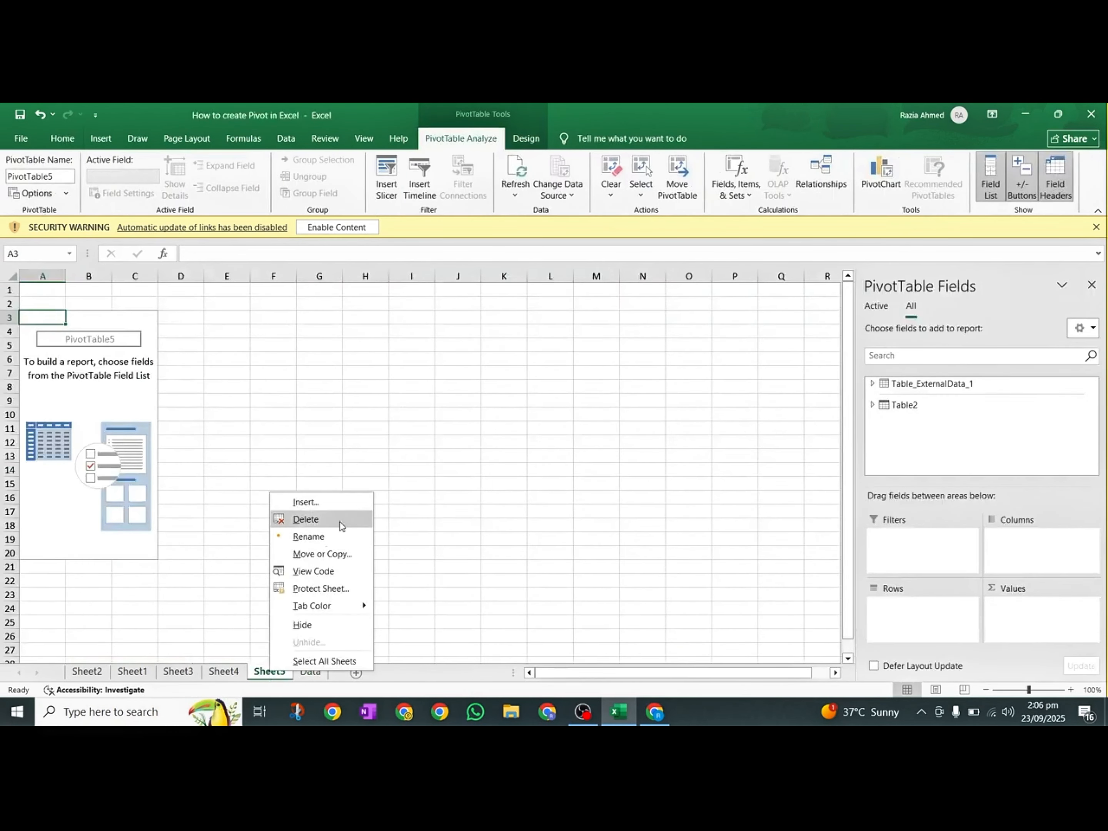
{"action": "left_click", "coordinate": [329, 519]}
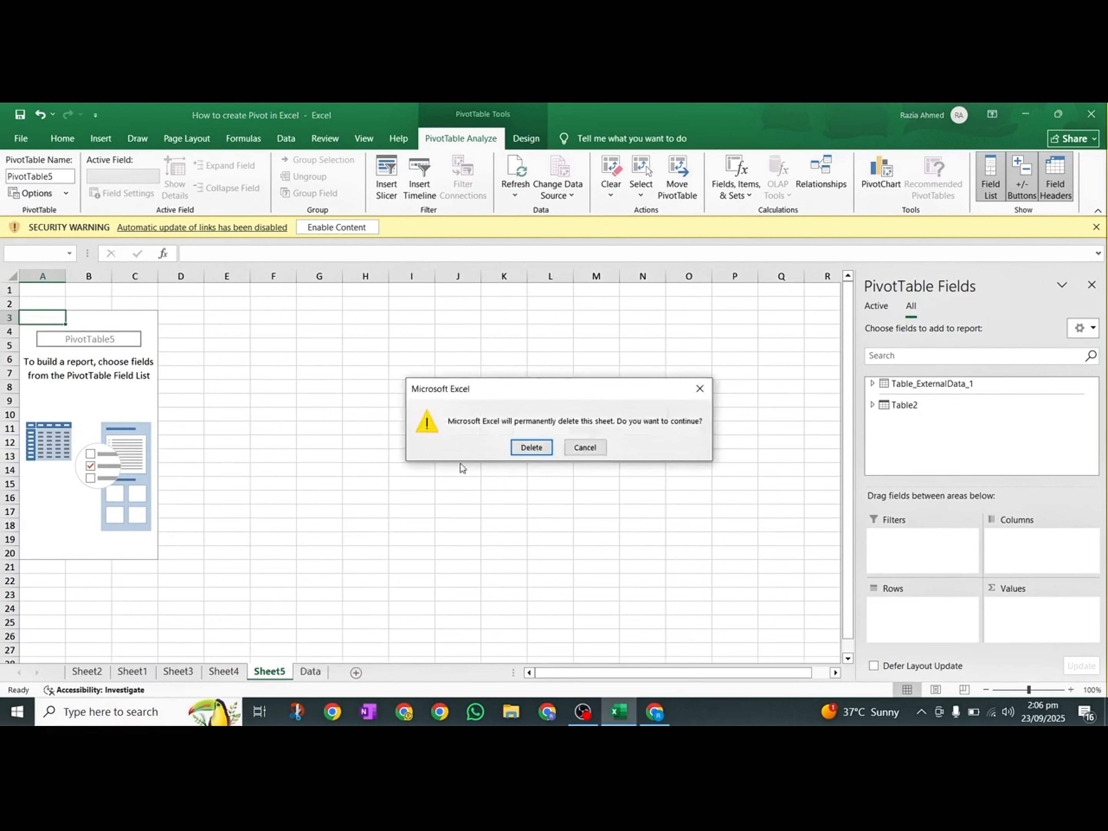
{"action": "left_click", "coordinate": [535, 447]}
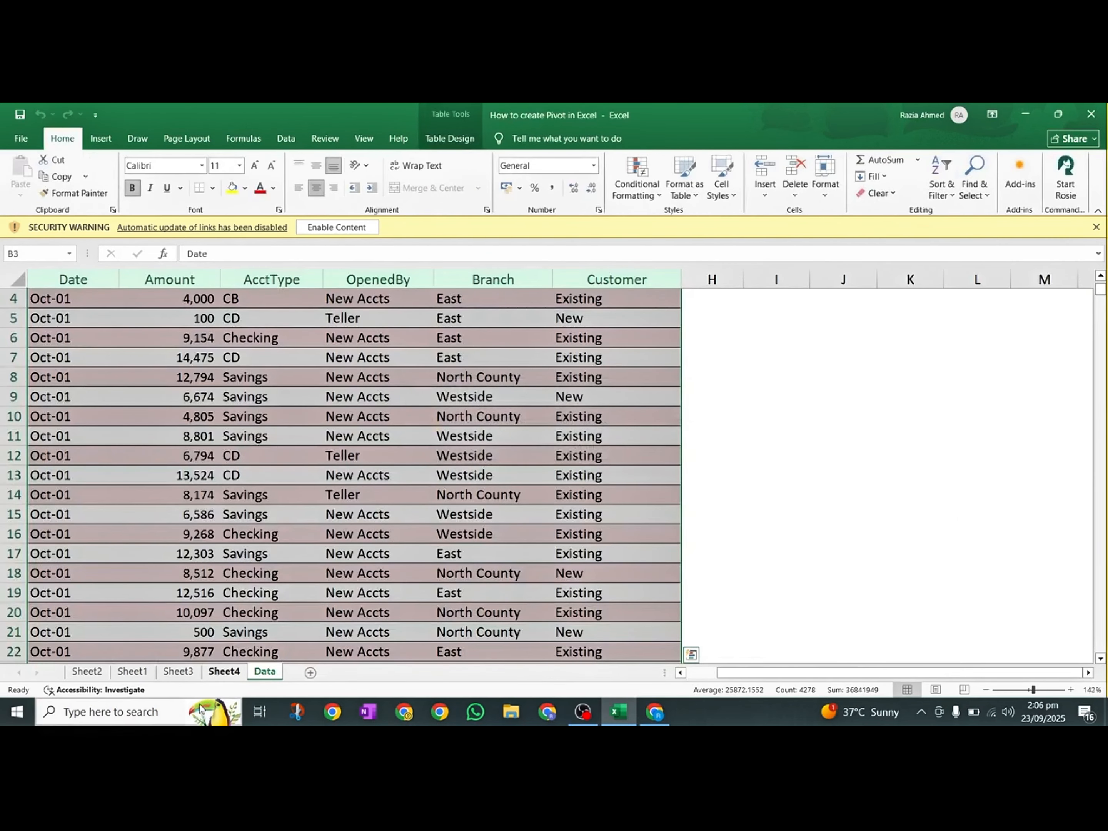
- Delete the empty Sheet4 worksheet and the Sheet3 worksheet with the OpenedBy and Customer pivot table
{"action": "left_click", "coordinate": [224, 673]}
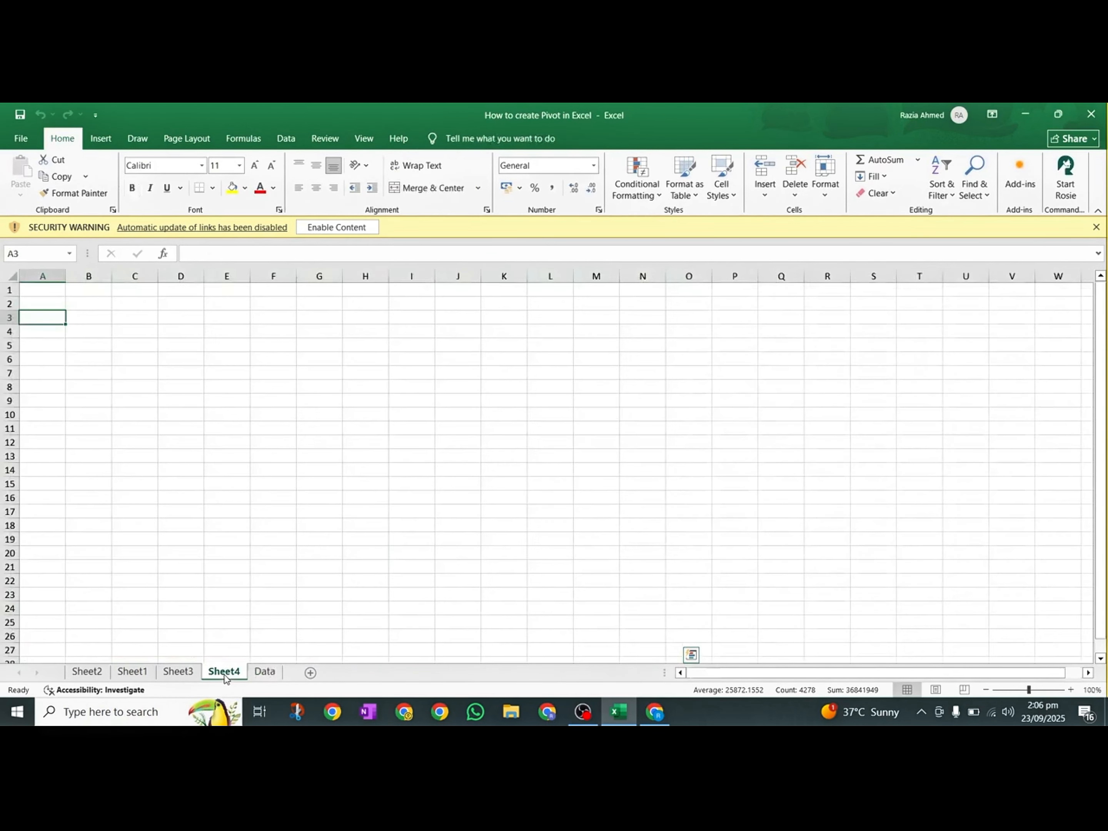
{"action": "right_click", "coordinate": [224, 674]}
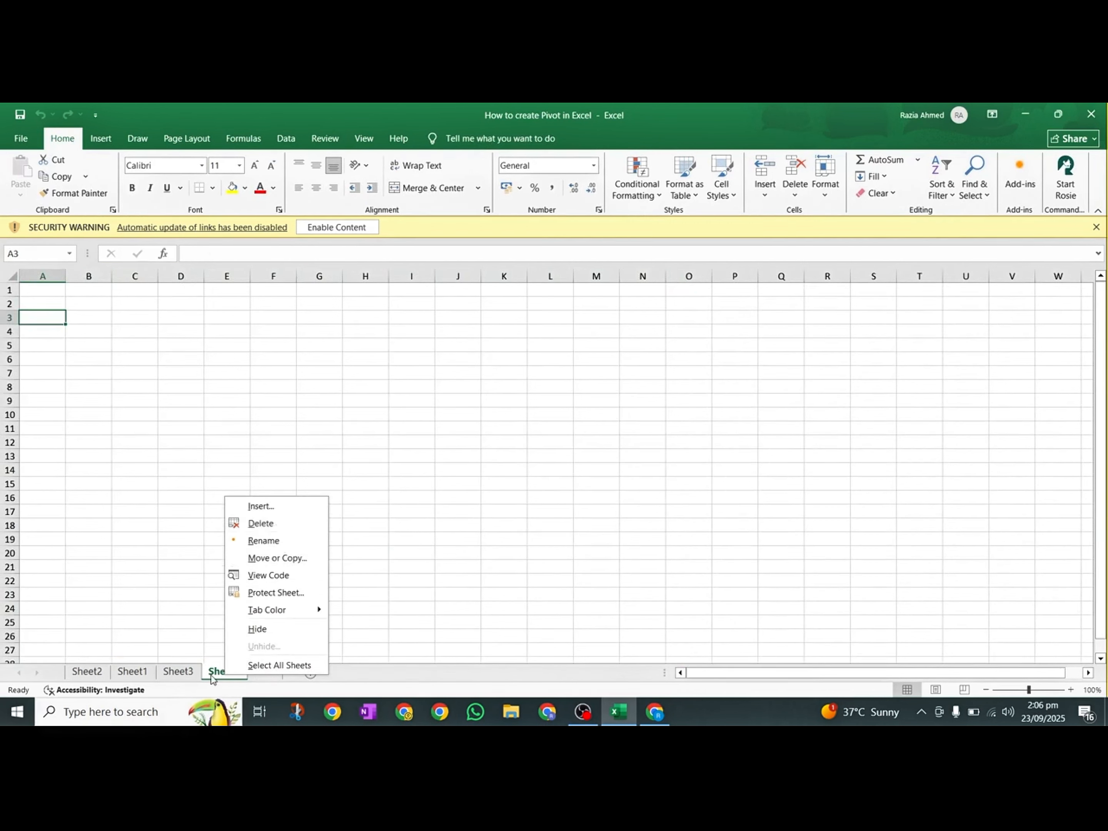
{"action": "left_click", "coordinate": [212, 677]}
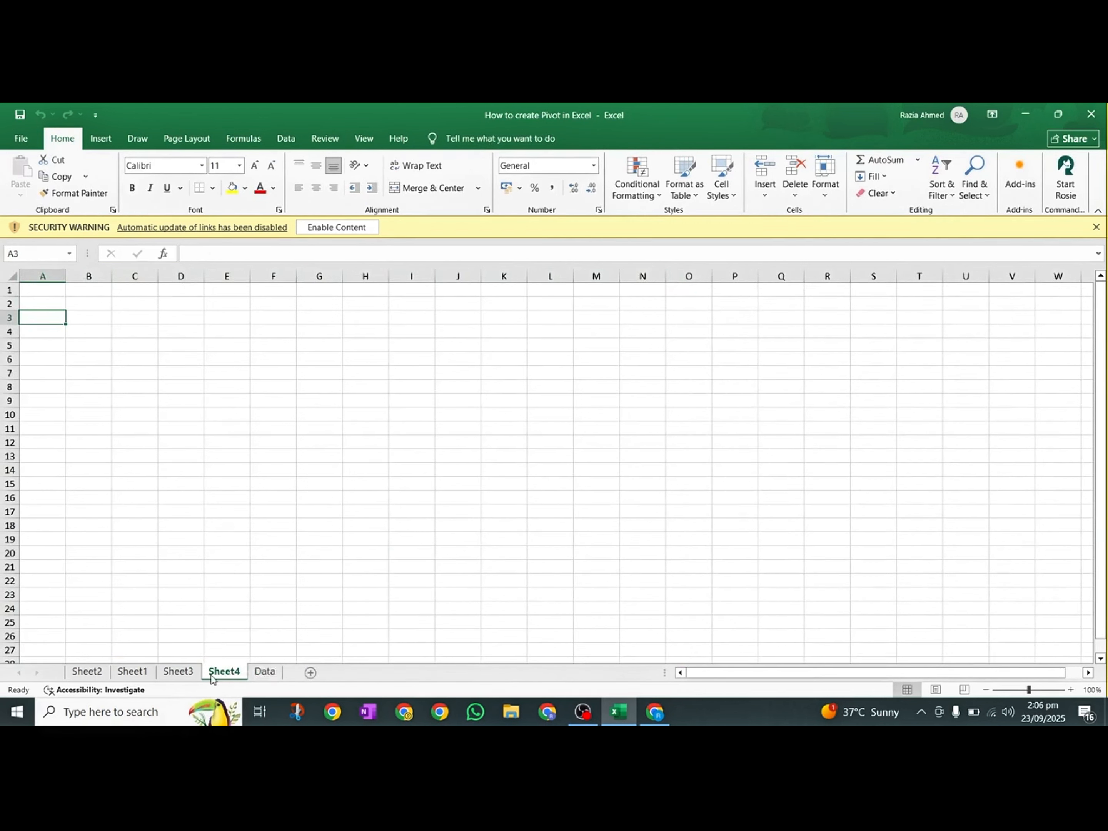
{"action": "right_click", "coordinate": [211, 679]}
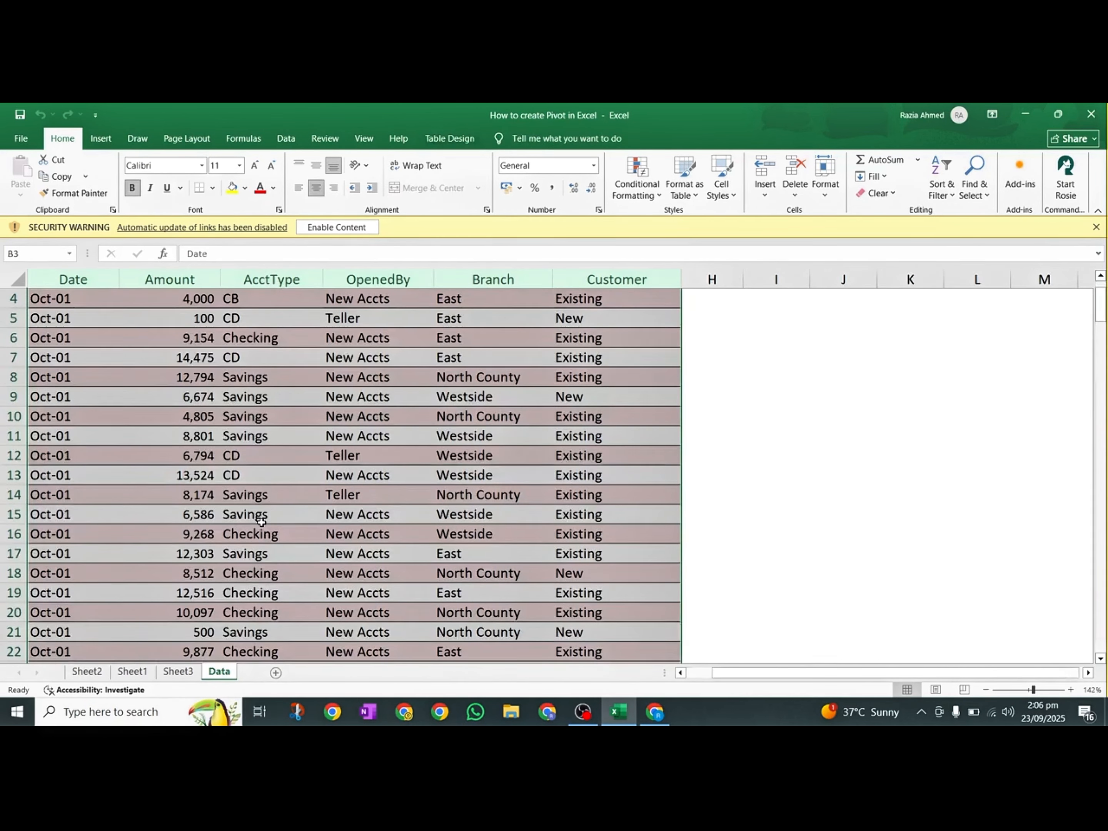
{"action": "right_click", "coordinate": [179, 673]}
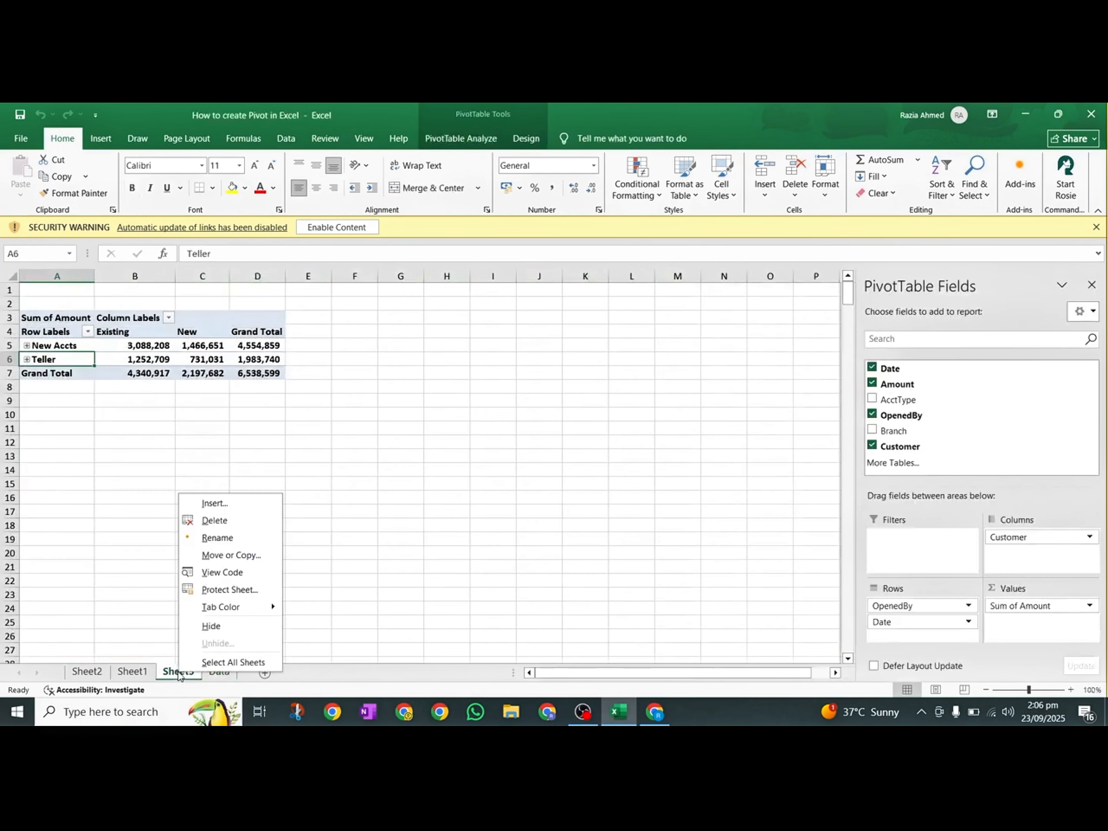
{"action": "left_click", "coordinate": [214, 520]}
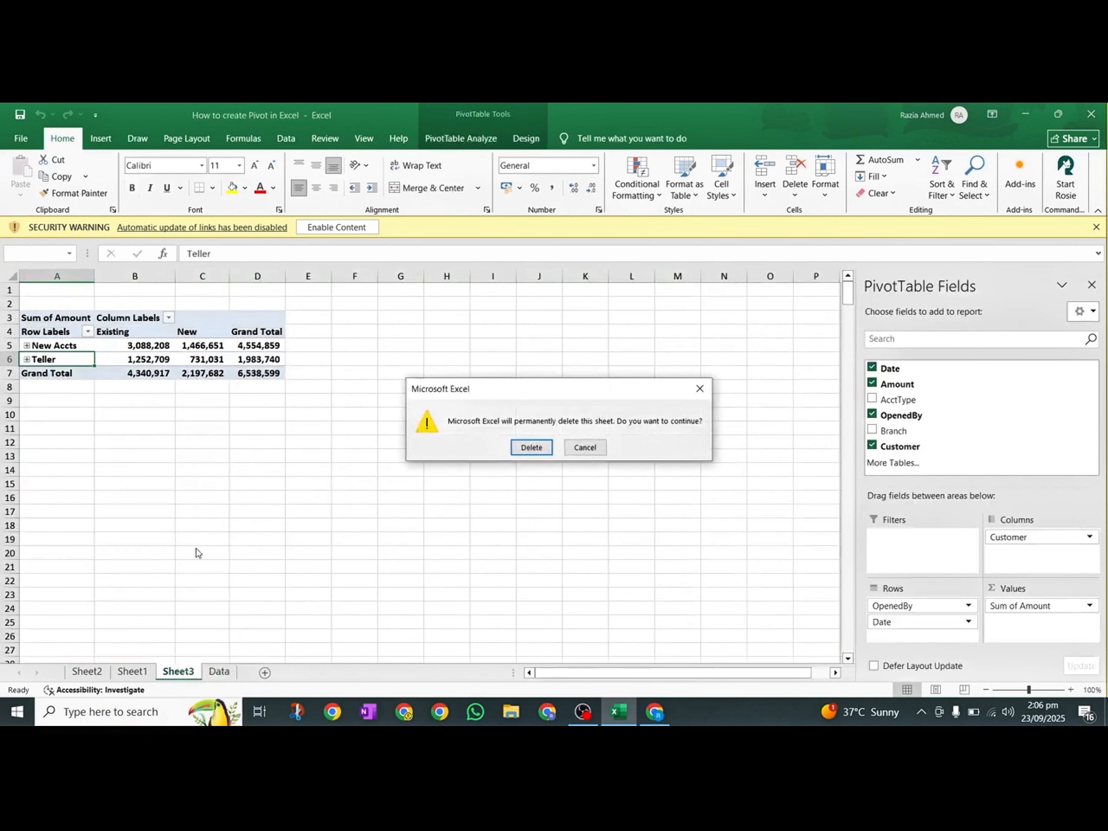
{"action": "left_click", "coordinate": [518, 447]}
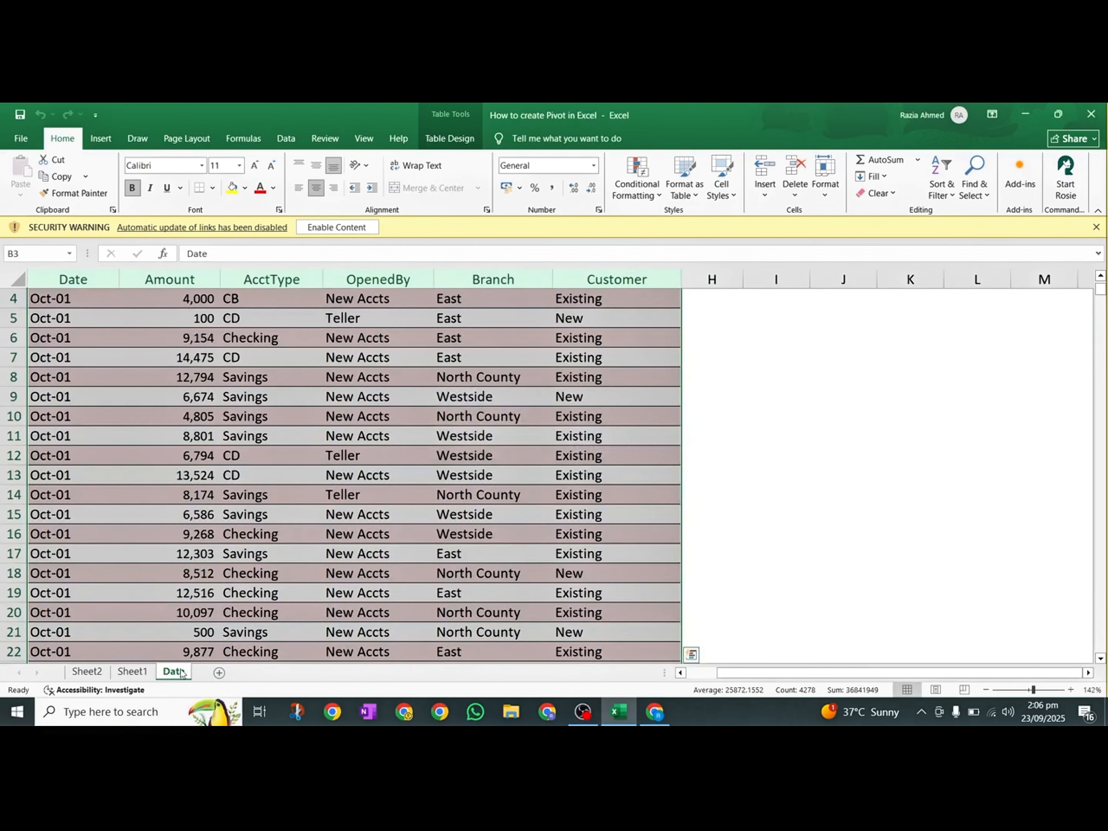
- Delete the Sheet1 pivot worksheet and the Sheet2 worksheet with the extracted 2015 records
{"action": "right_click", "coordinate": [132, 672]}
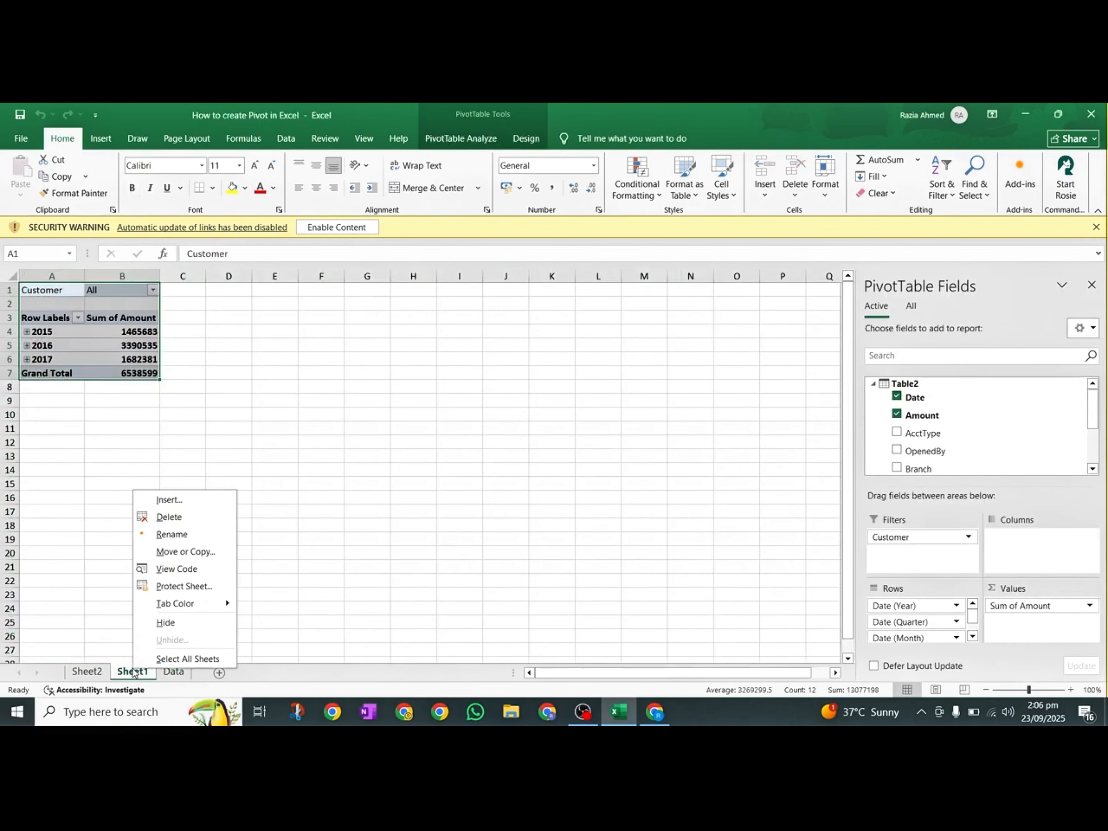
{"action": "left_click", "coordinate": [188, 522]}
{"action": "left_click", "coordinate": [532, 448]}
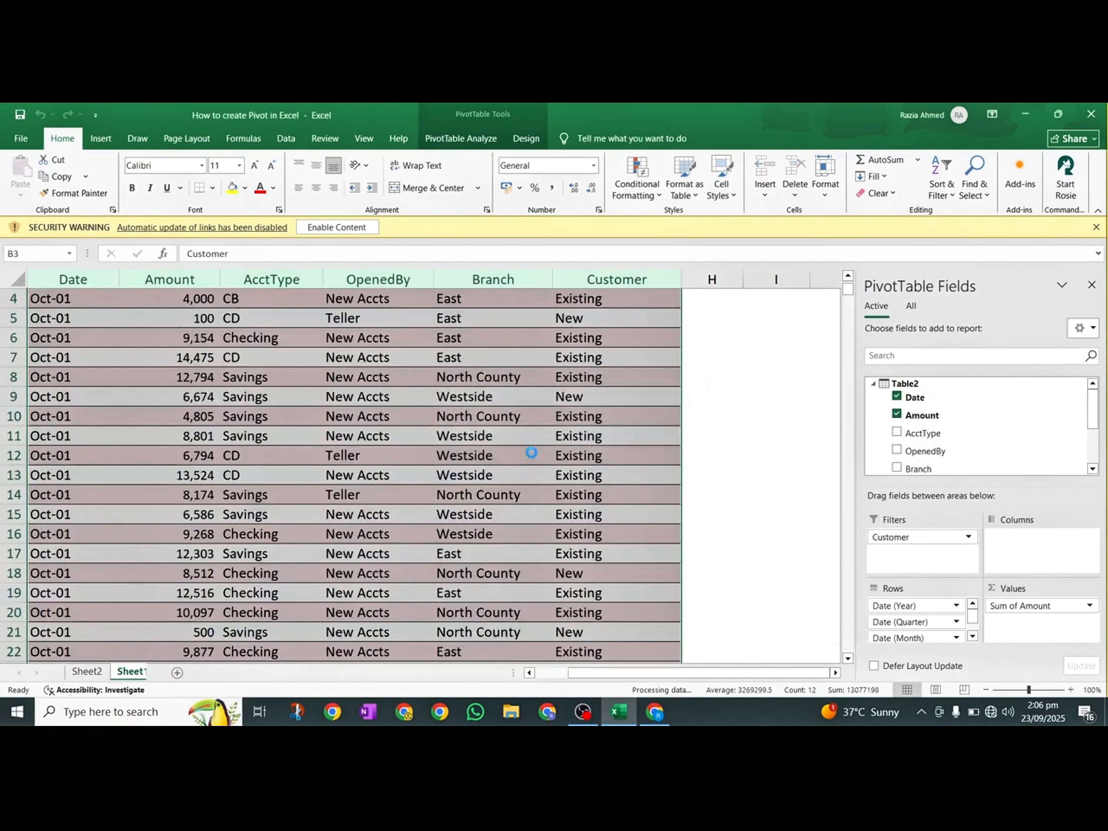
{"action": "right_click", "coordinate": [98, 672]}
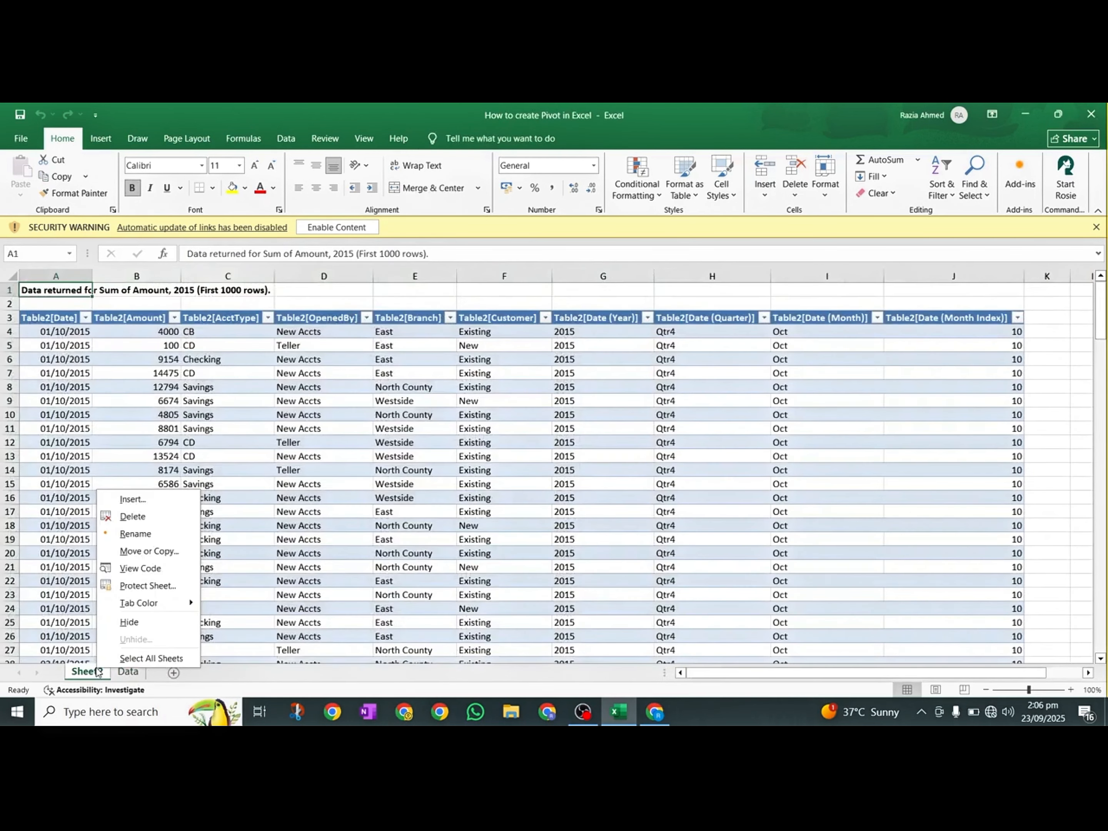
{"action": "left_click", "coordinate": [149, 518]}
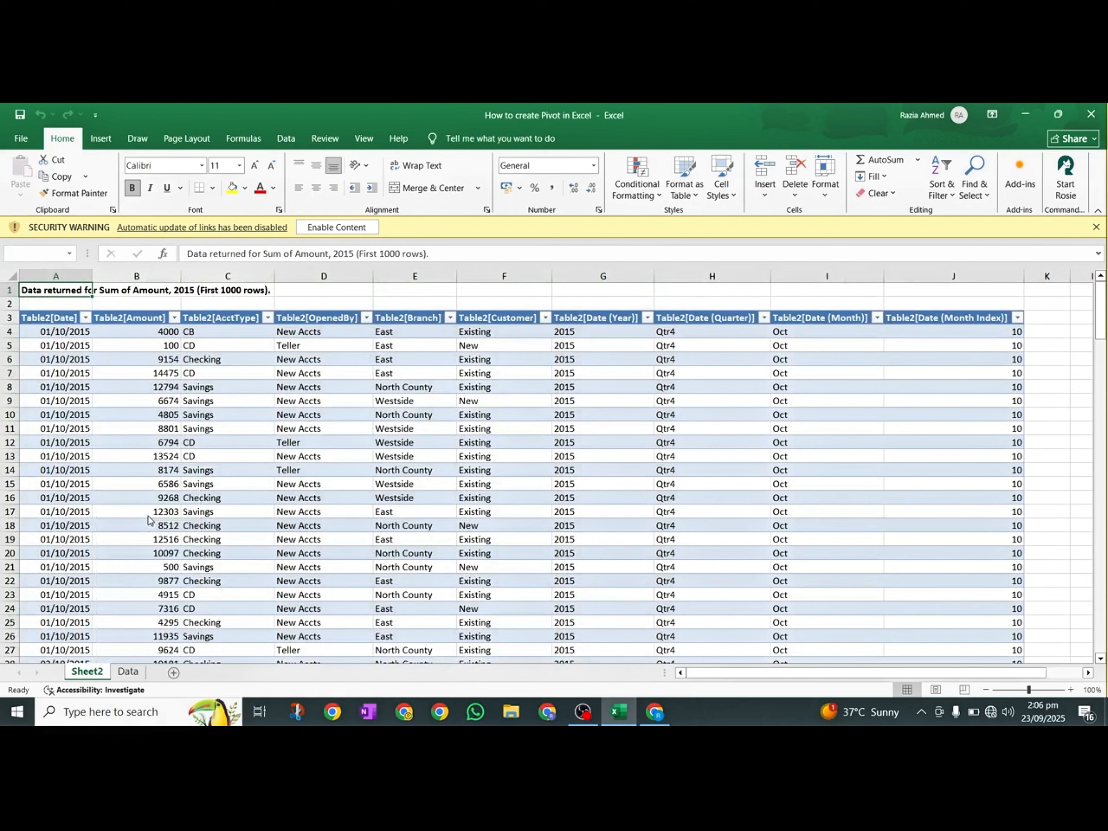
{"action": "left_click", "coordinate": [529, 447]}
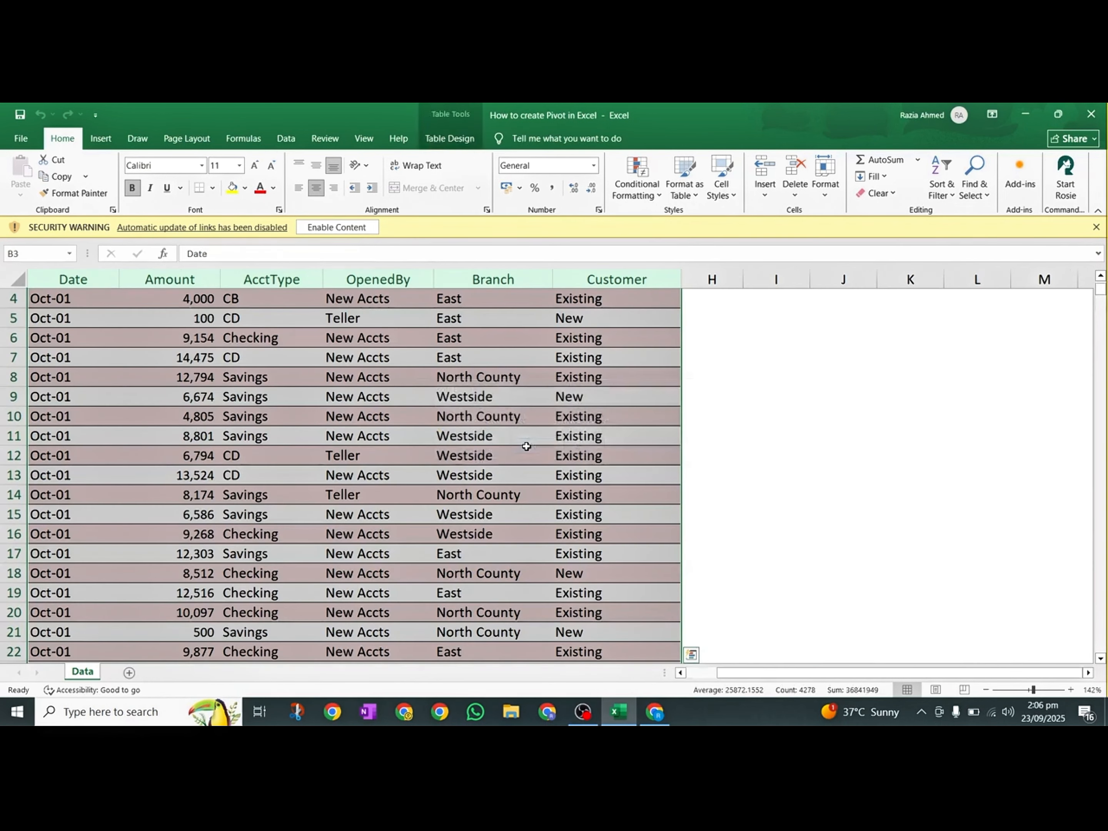
- Select the full account table from the Date header and insert a PivotTable from Table2 on a new worksheet
{"action": "left_click", "coordinate": [284, 477]}
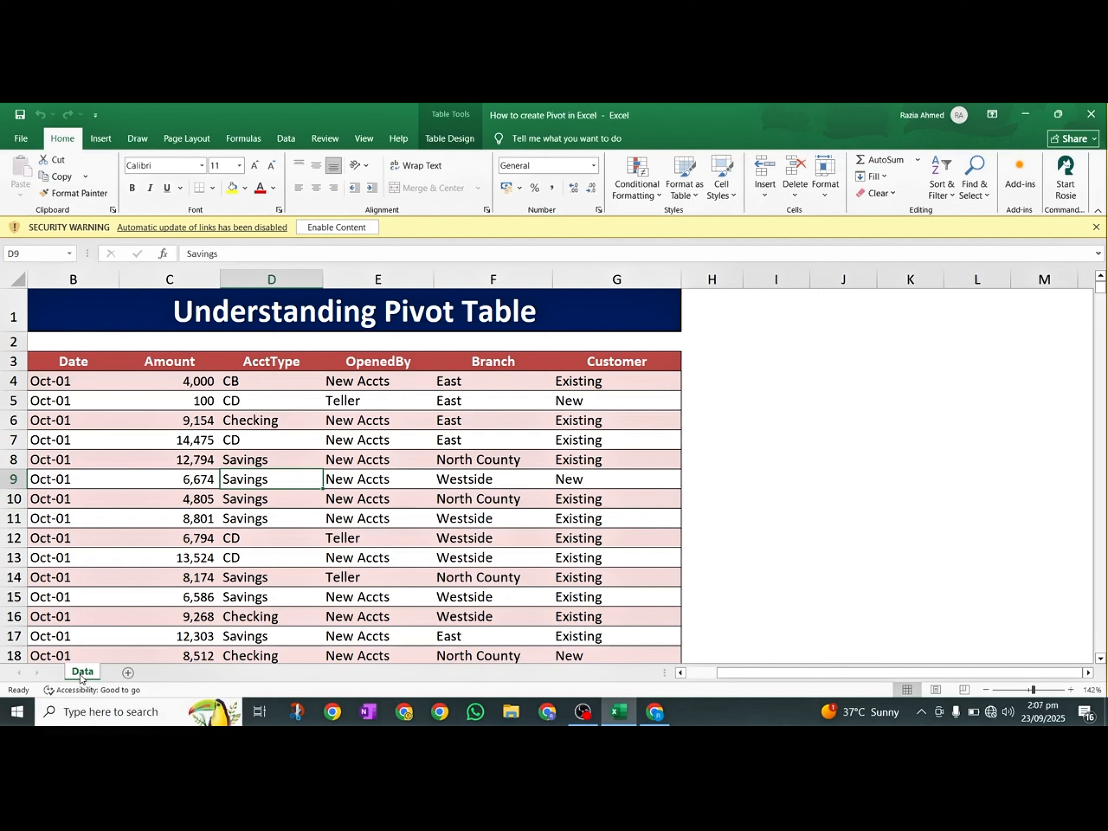
{"action": "left_click", "coordinate": [51, 363]}
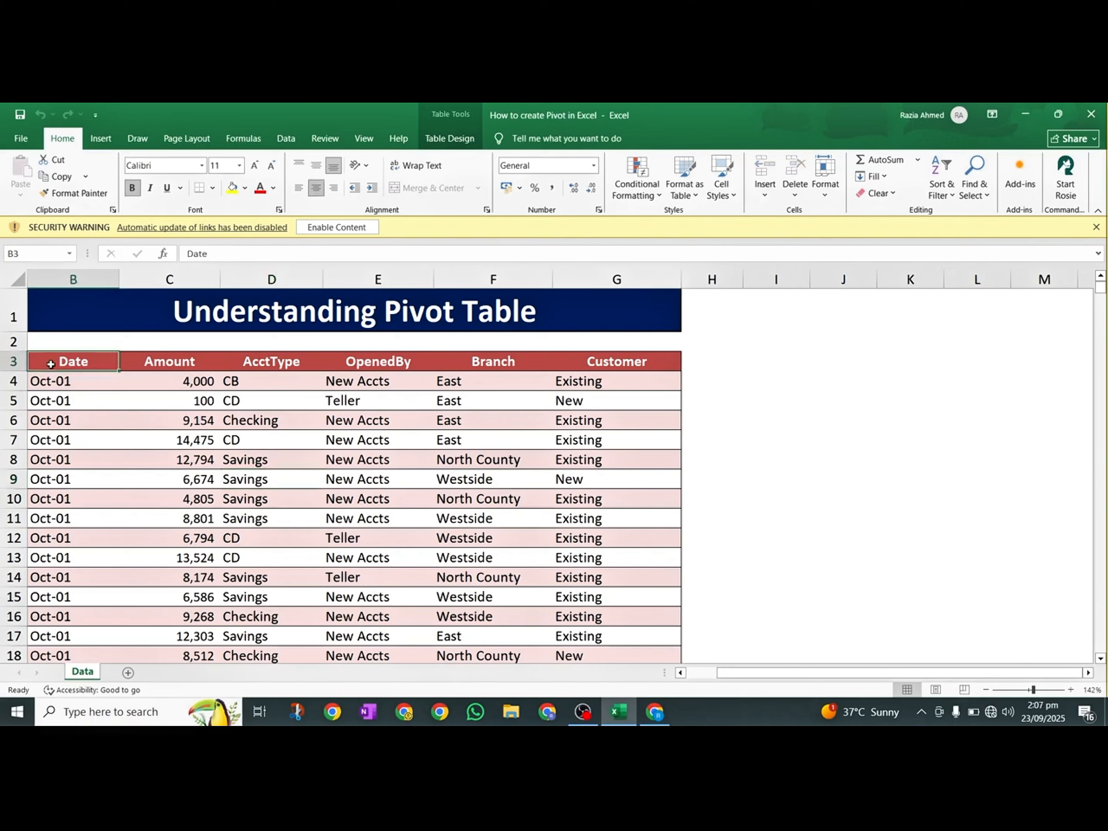
{"action": "key", "text": "ctrl+shift+Right"}
{"action": "key", "text": "ctrl+shift+Down"}
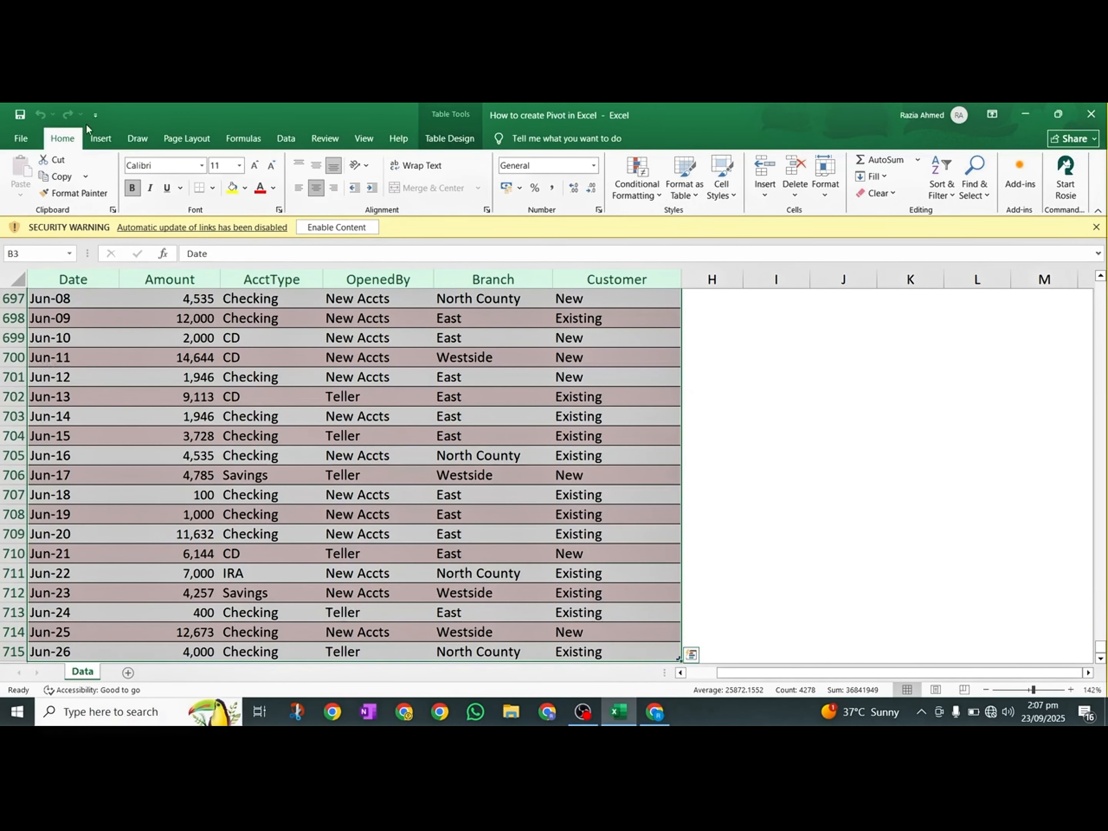
{"action": "left_click", "coordinate": [101, 141]}
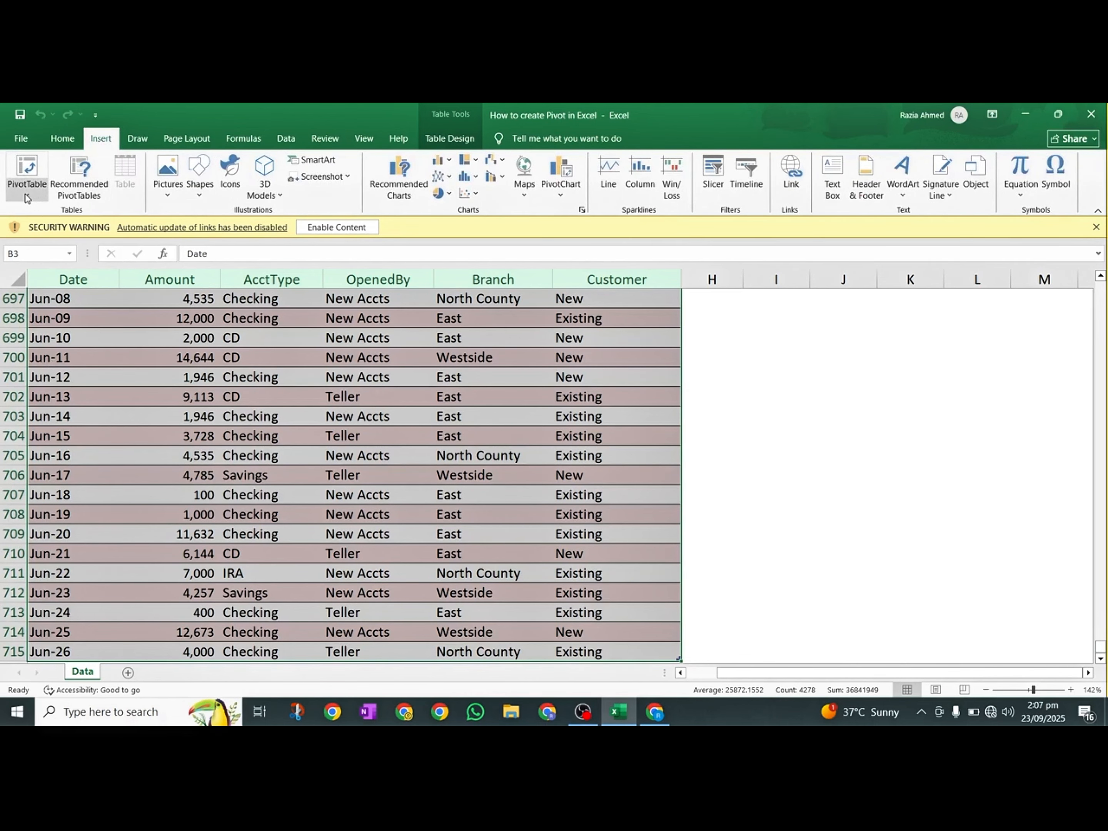
{"action": "left_click", "coordinate": [28, 198]}
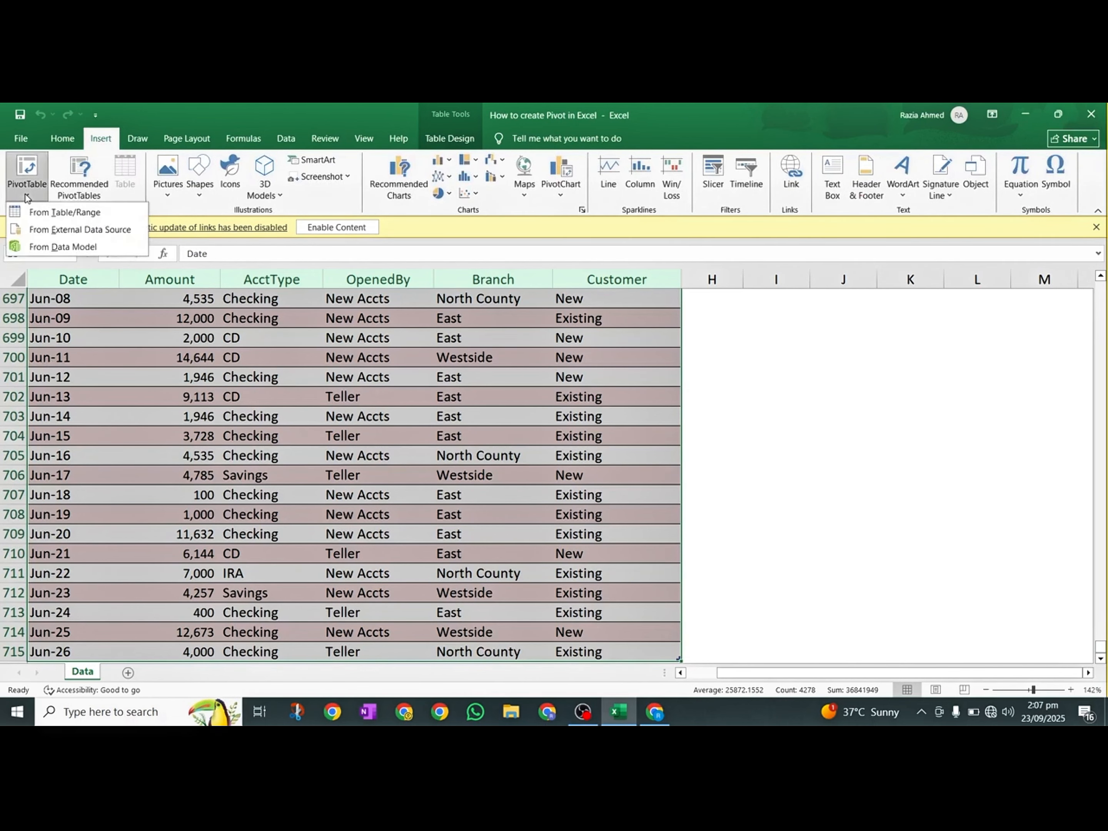
{"action": "left_click", "coordinate": [64, 213]}
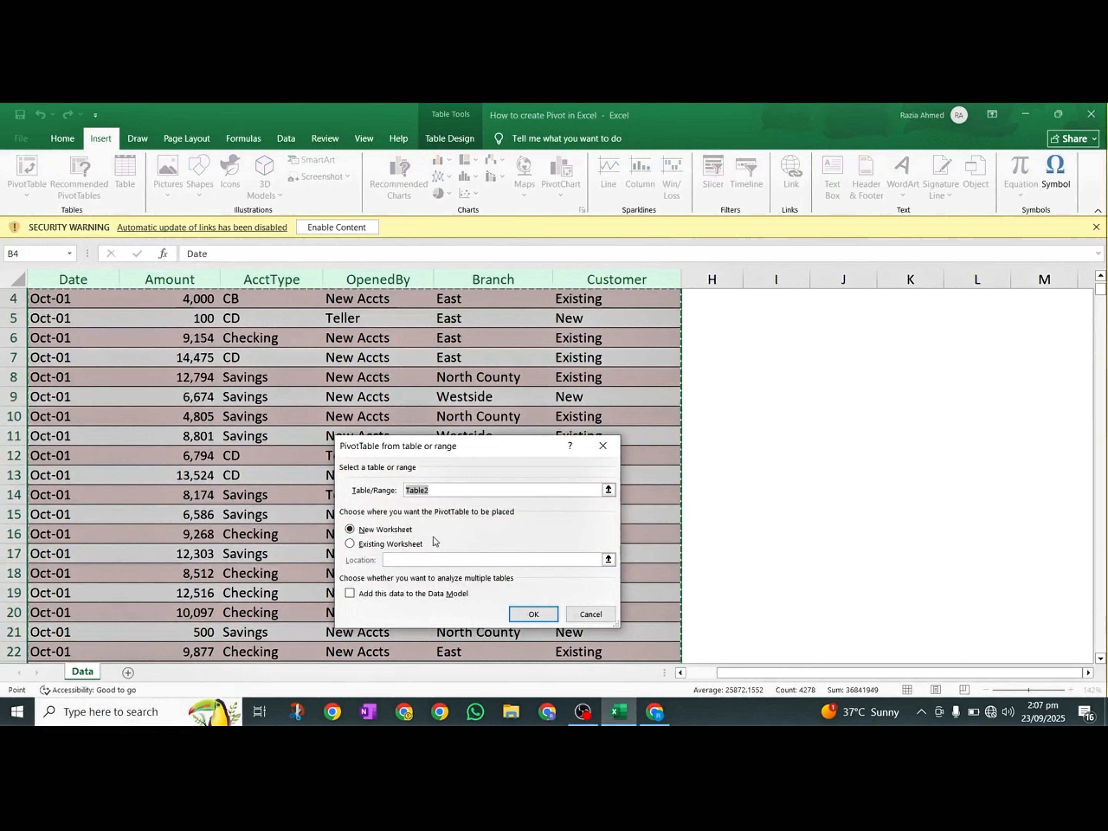
{"action": "left_click", "coordinate": [533, 614]}
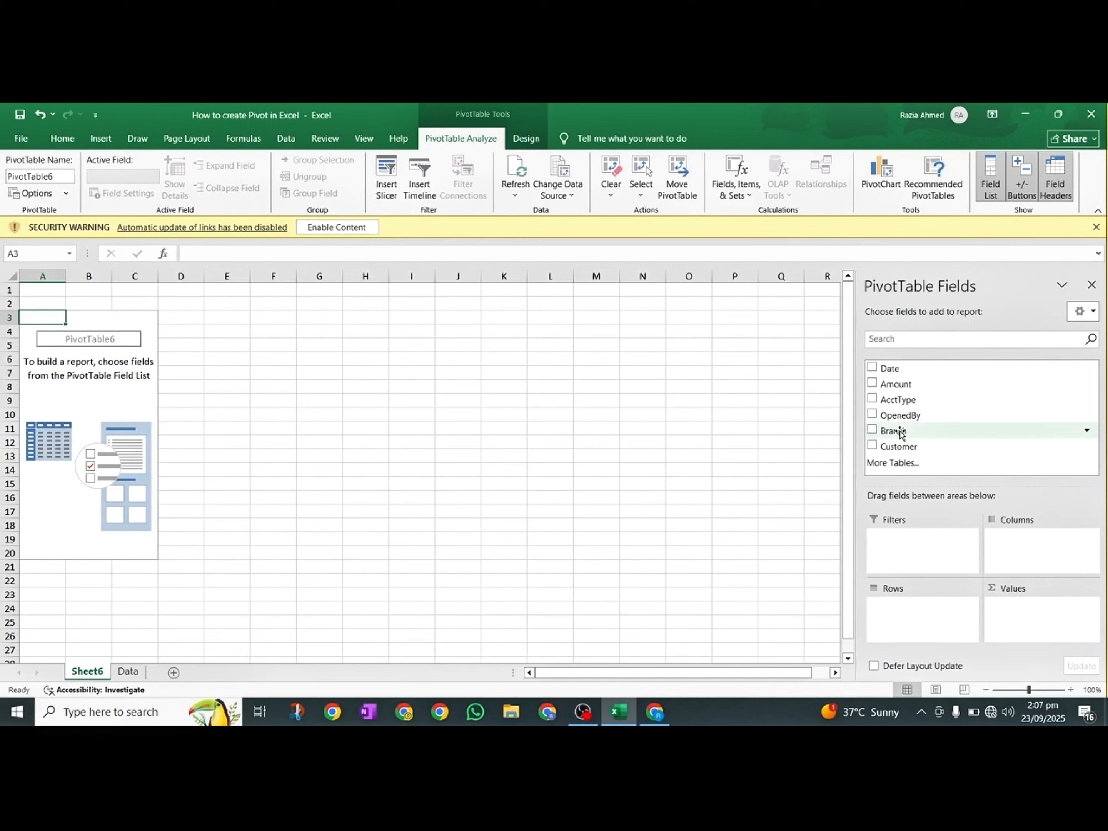
- Set Branch as the report filter, sum Amount as the values, and filter the report to the East branch
{"action": "left_click_drag", "start_coordinate": [900, 431], "coordinate": [916, 543]}
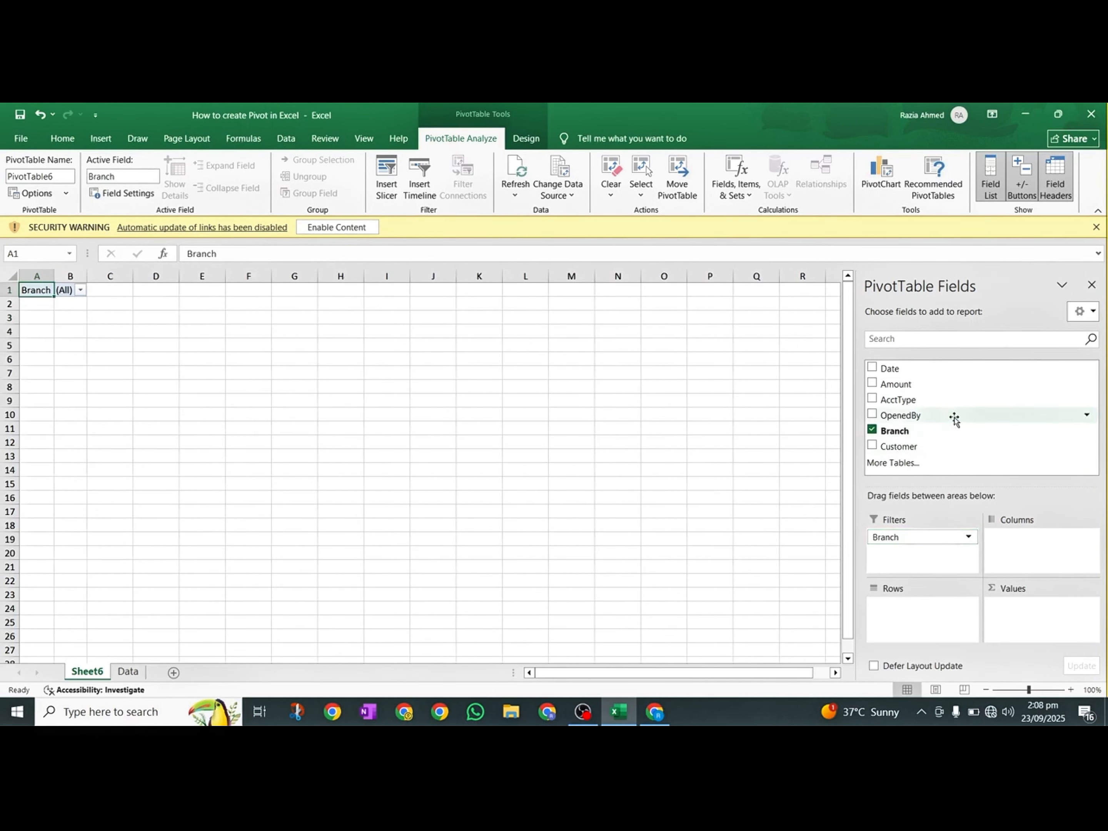
{"action": "left_click_drag", "start_coordinate": [905, 386], "coordinate": [1051, 612]}
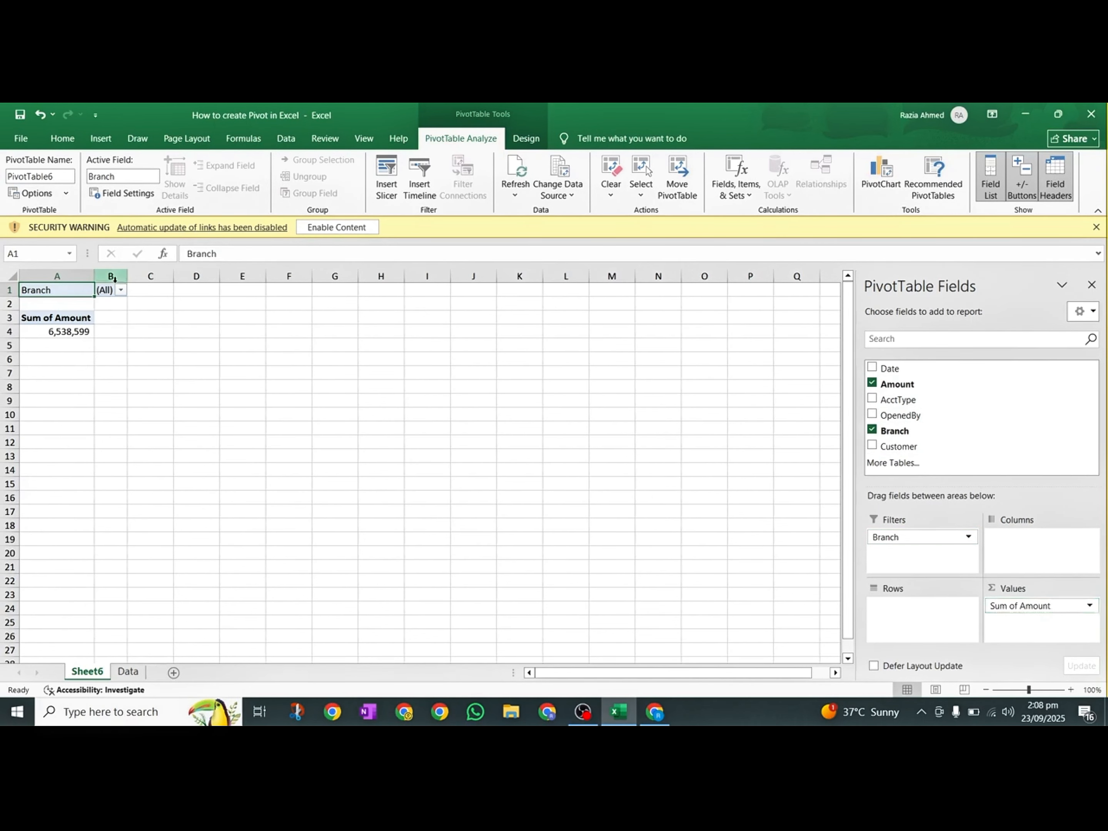
{"action": "left_click", "coordinate": [120, 291]}
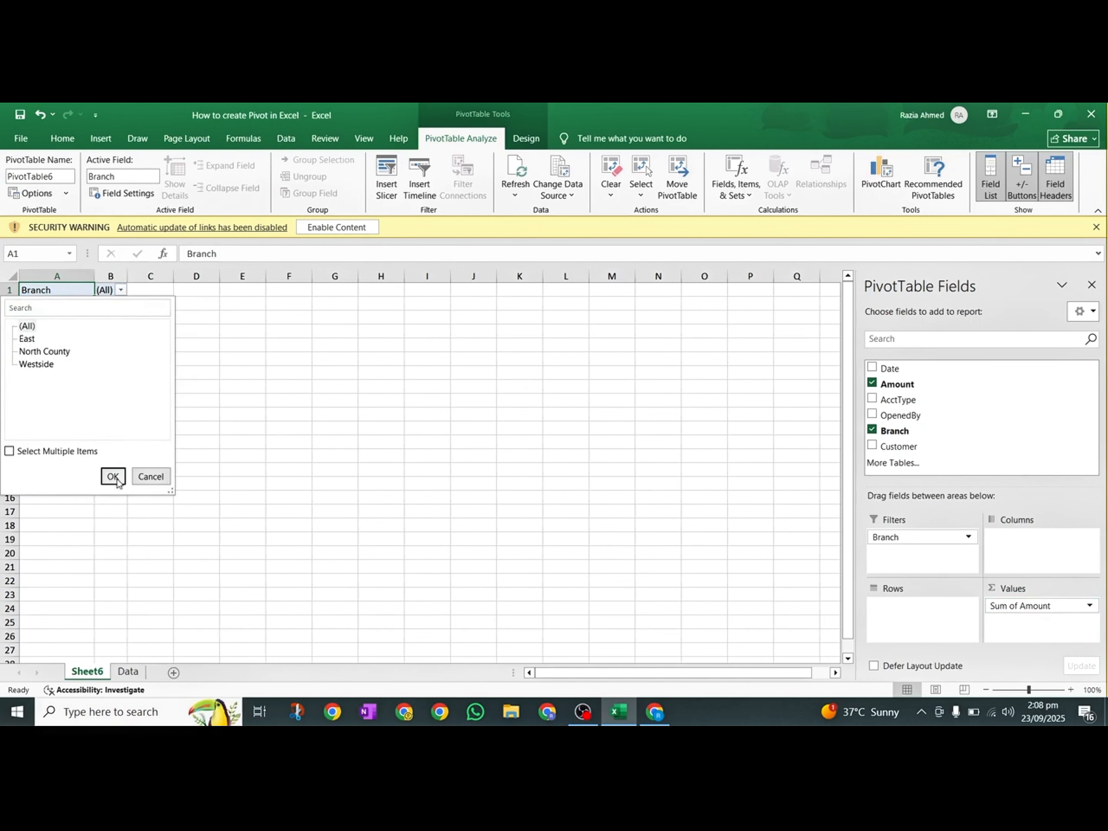
{"action": "left_click", "coordinate": [27, 339]}
{"action": "left_click", "coordinate": [111, 477]}
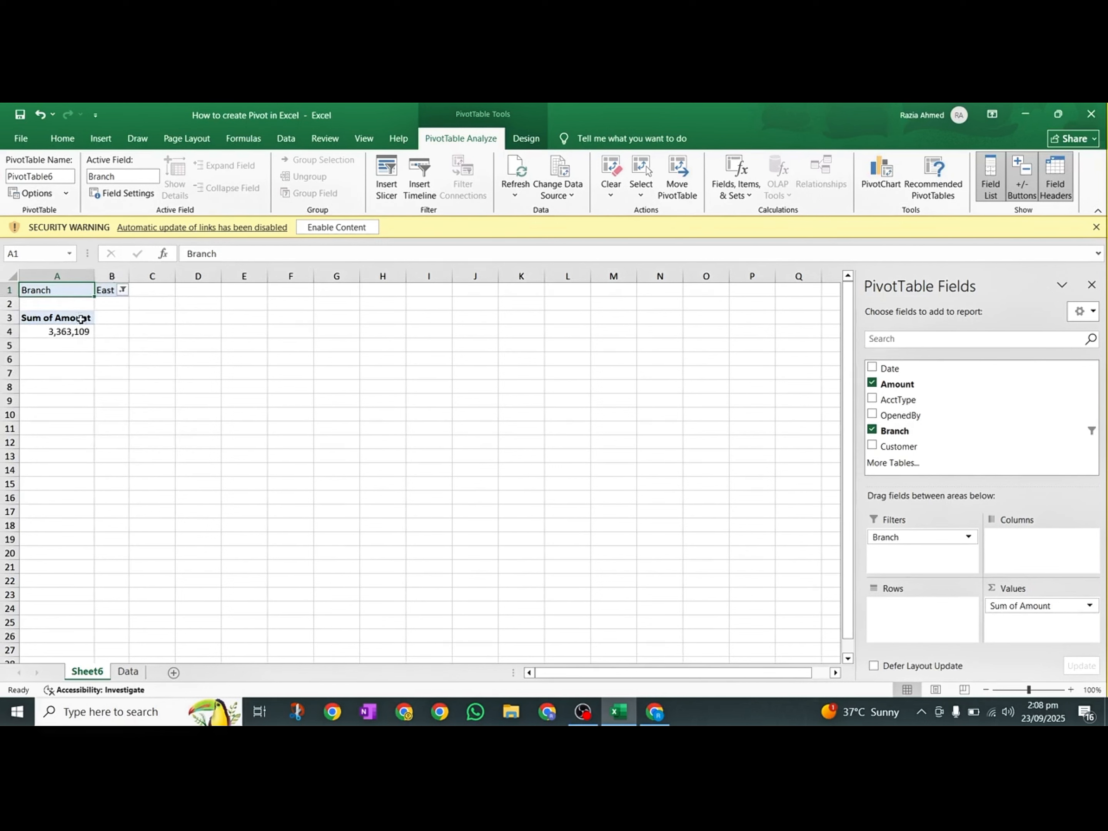
- Switch the Branch report filter to North County
{"action": "left_click", "coordinate": [123, 290]}
{"action": "left_click", "coordinate": [39, 352]}
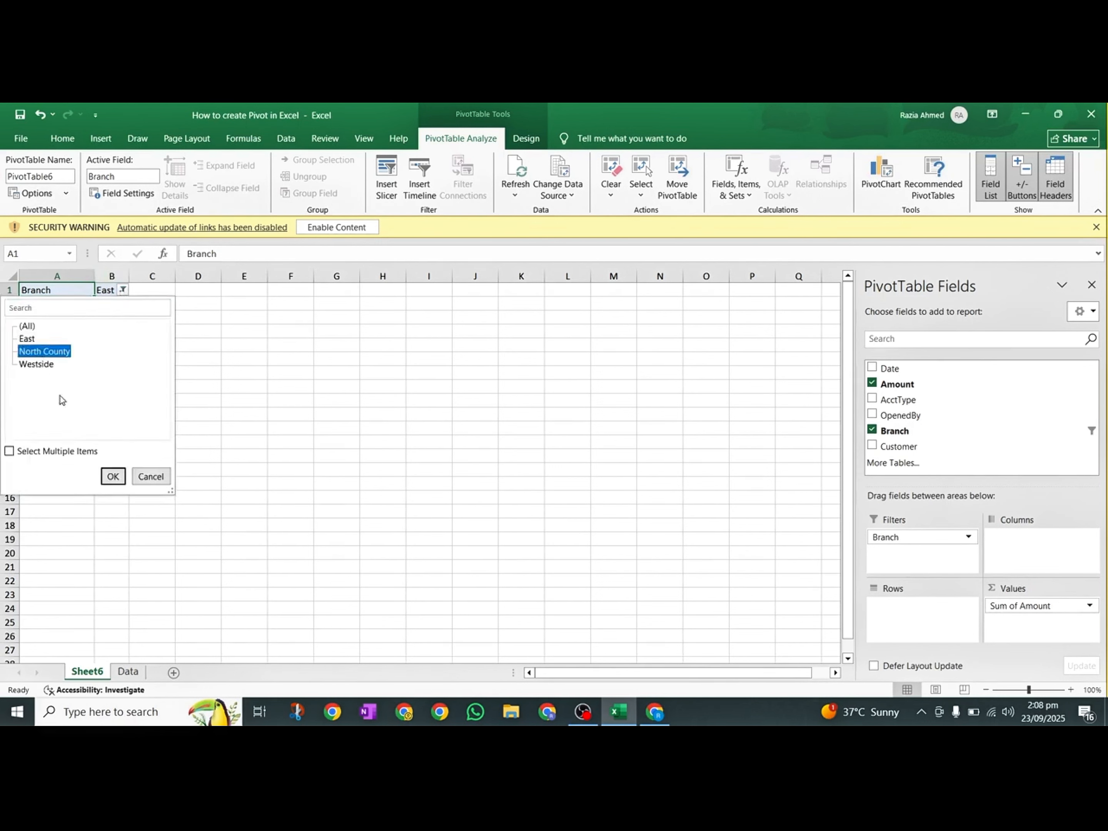
{"action": "left_click", "coordinate": [112, 476]}
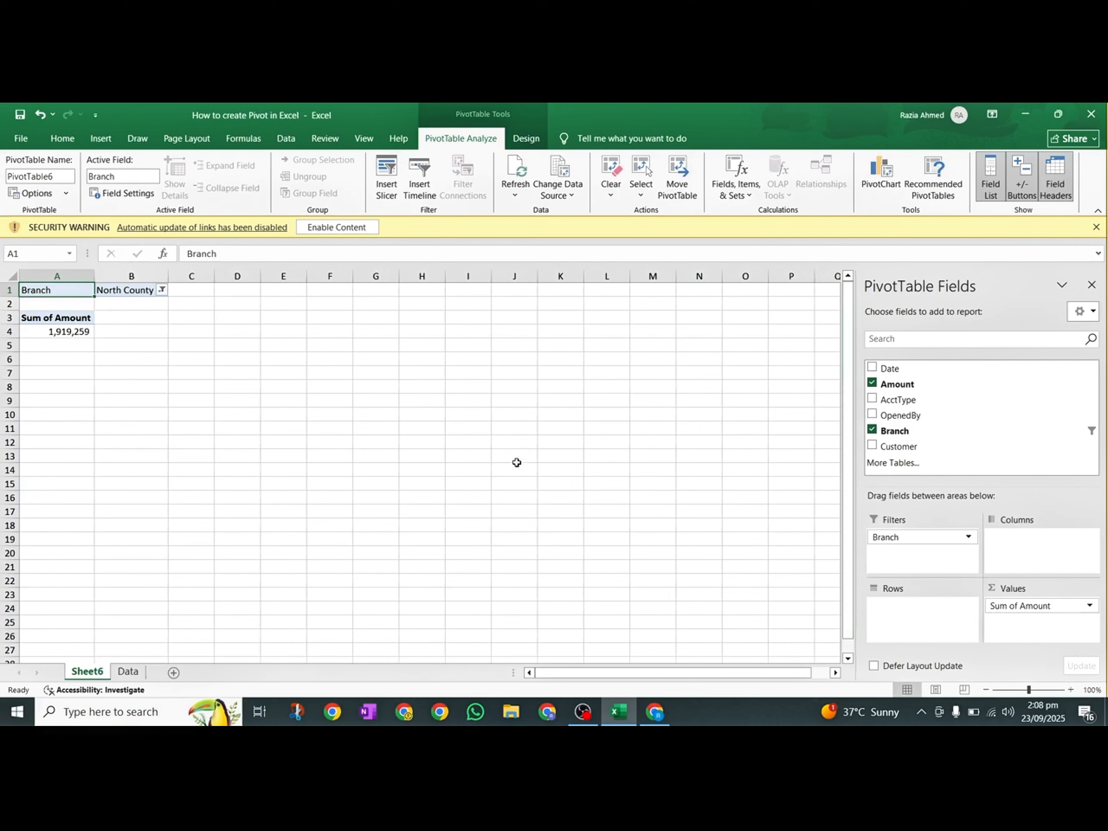
- Undo the branch filtering and both field placements, back to the empty PivotTable
{"action": "key", "text": "ctrl+z"}
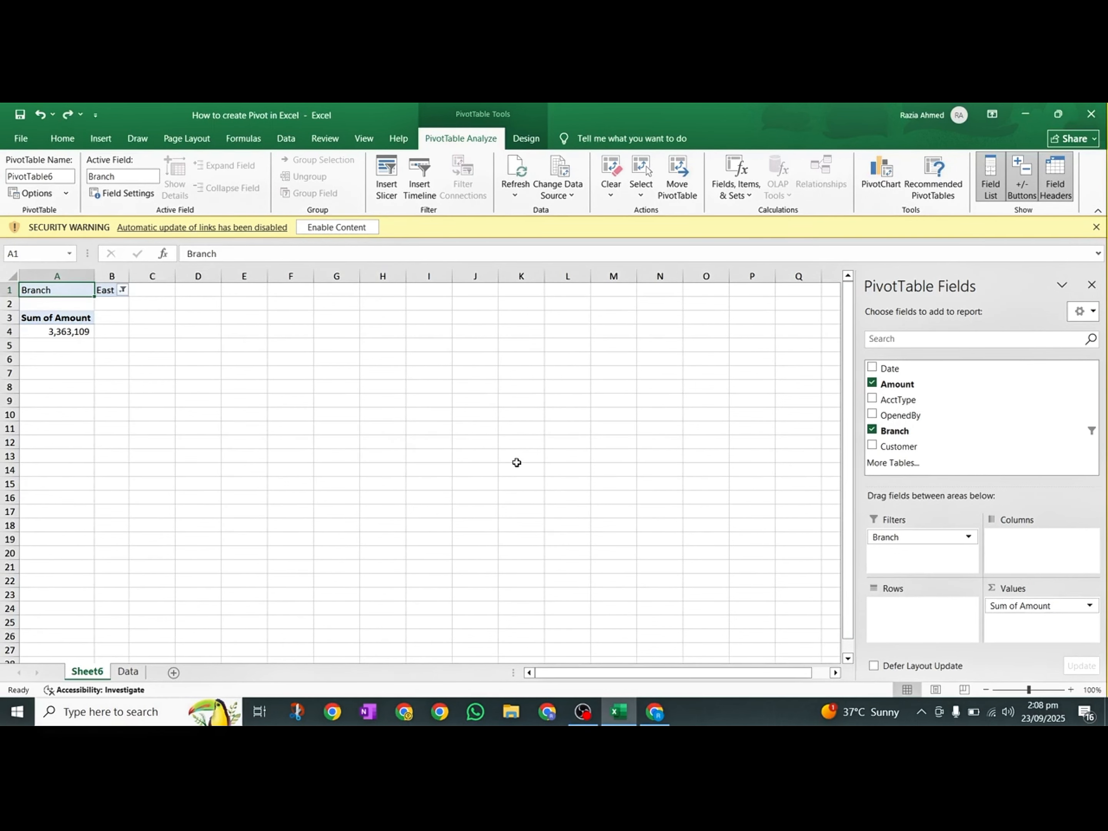
{"action": "key", "text": "ctrl+z"}
{"action": "key", "text": "ctrl+z"}
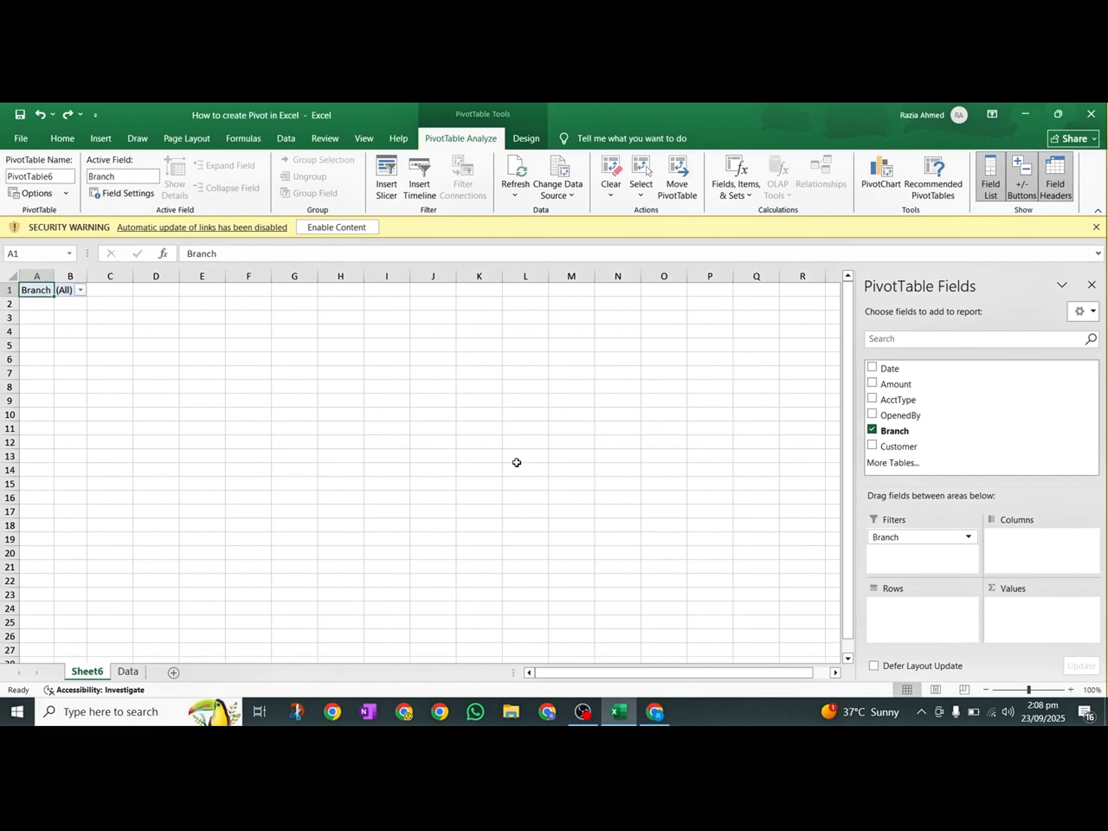
{"action": "key", "text": "ctrl+z"}
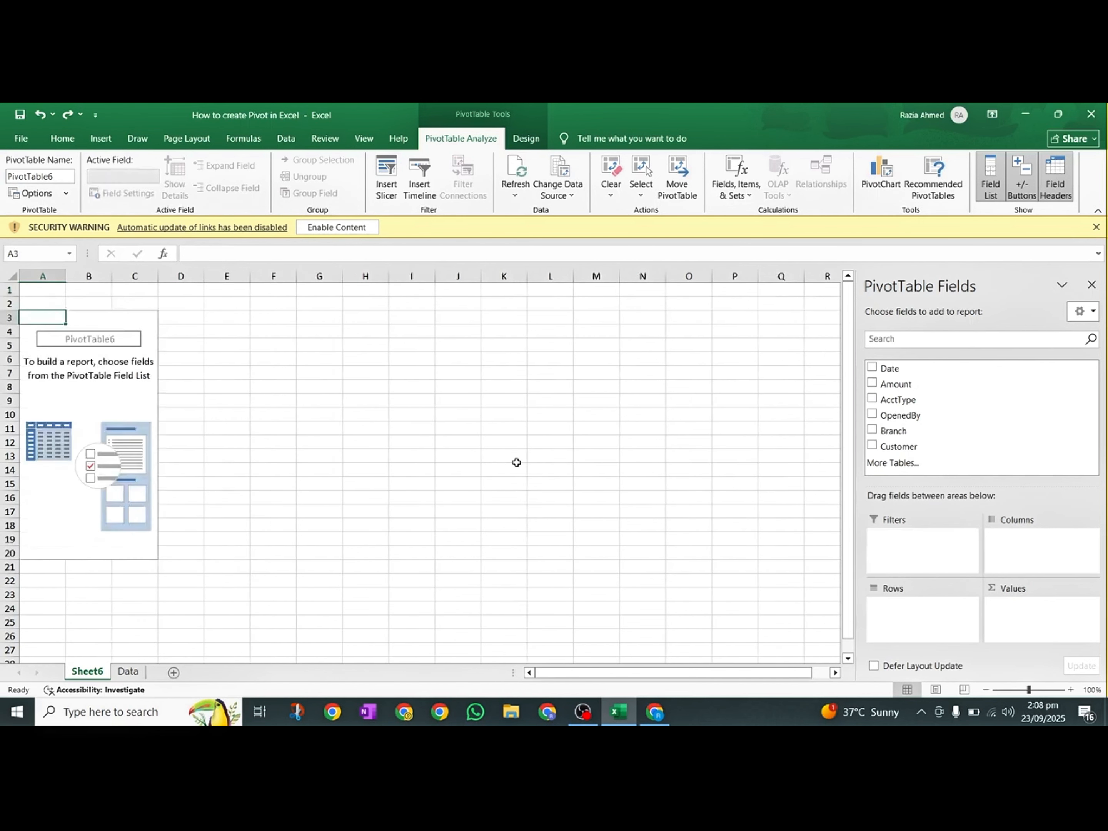
- Place the Branch field in the Columns area of the PivotTable
{"action": "left_click", "coordinate": [904, 403]}
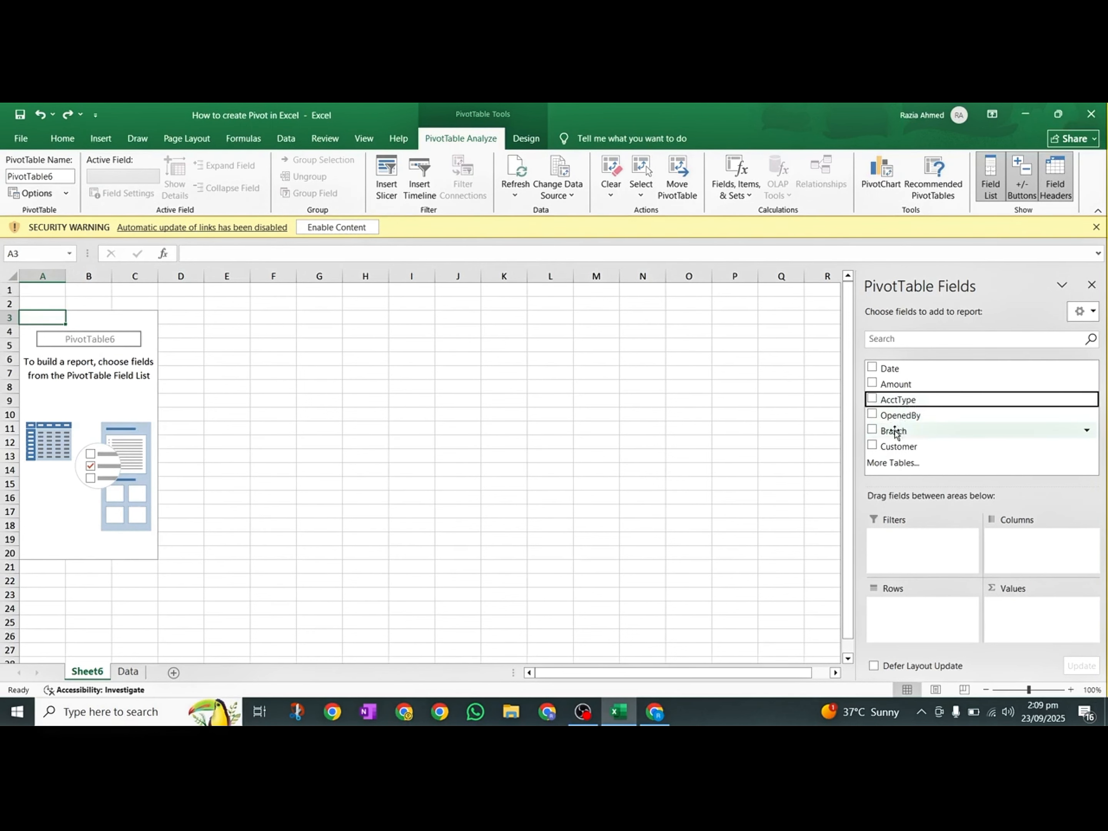
{"action": "left_click", "coordinate": [895, 431]}
{"action": "left_click_drag", "start_coordinate": [895, 431], "coordinate": [1033, 547]}
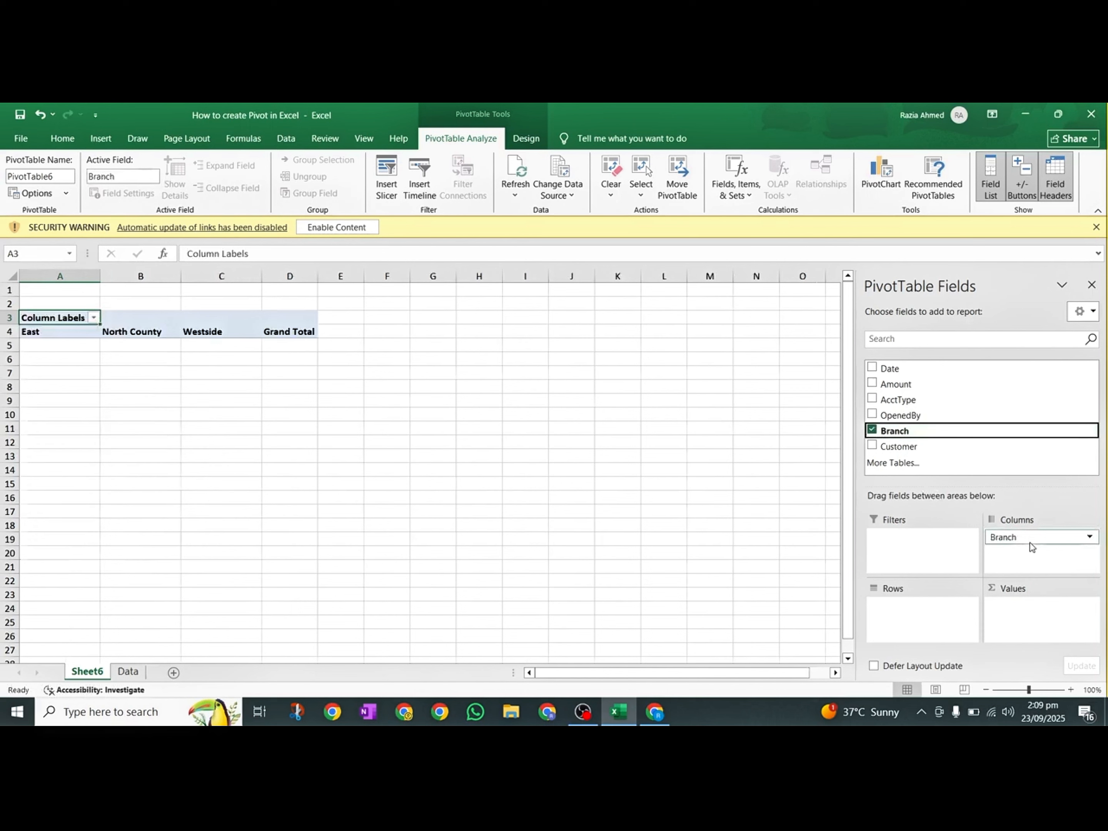
- Sum the Amount field in the Values area and check the amount for each branch column and the grand total
{"action": "left_click", "coordinate": [903, 389]}
{"action": "left_click_drag", "start_coordinate": [903, 389], "coordinate": [1028, 622]}
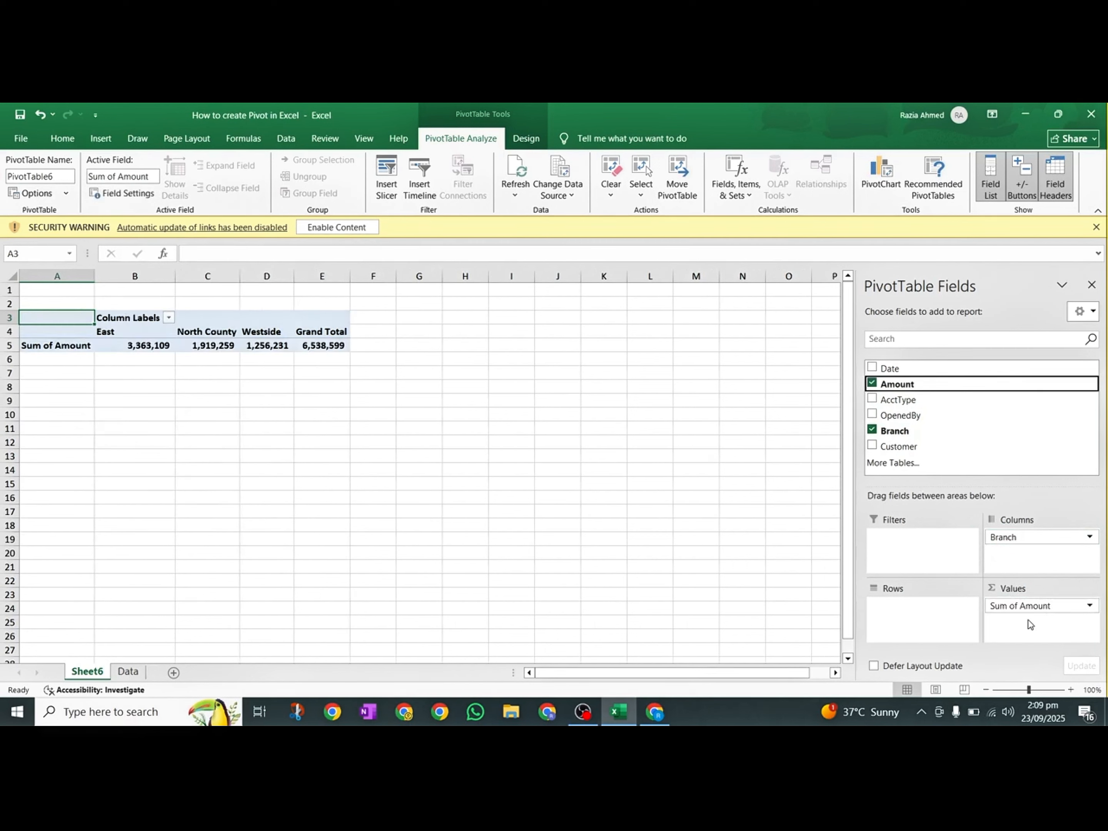
{"action": "left_click", "coordinate": [143, 326]}
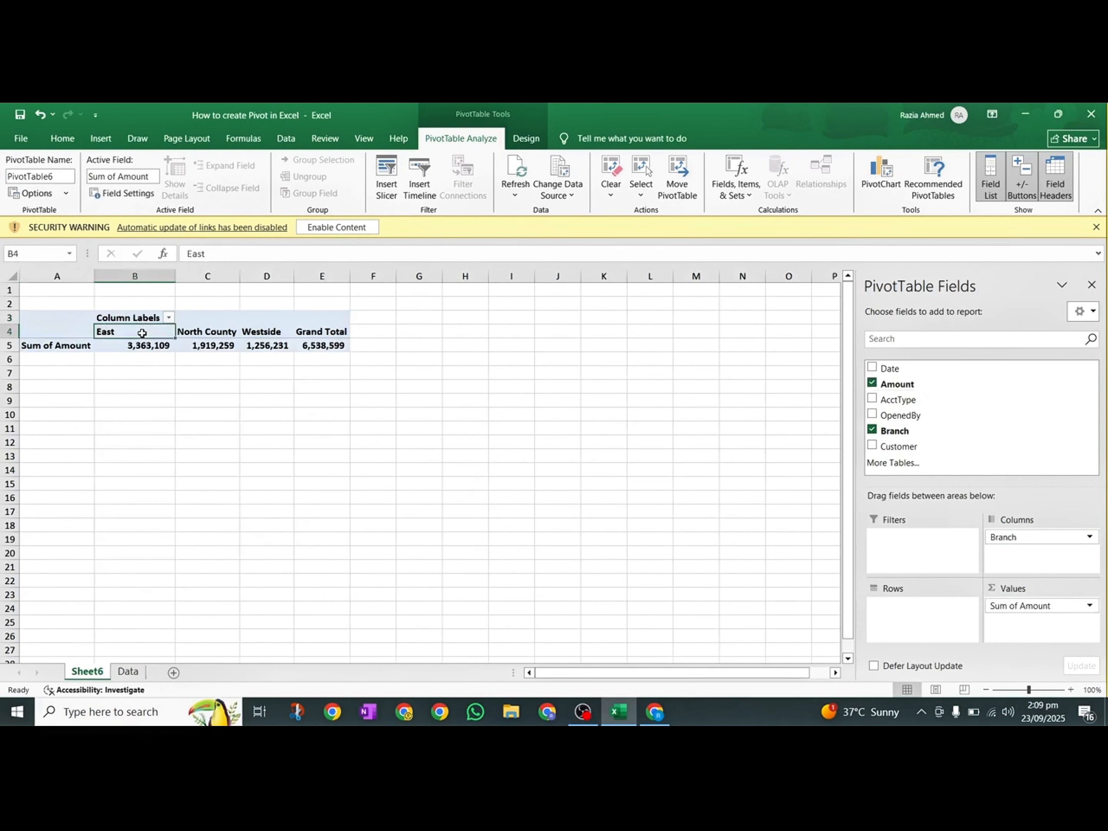
{"action": "left_click", "coordinate": [218, 322]}
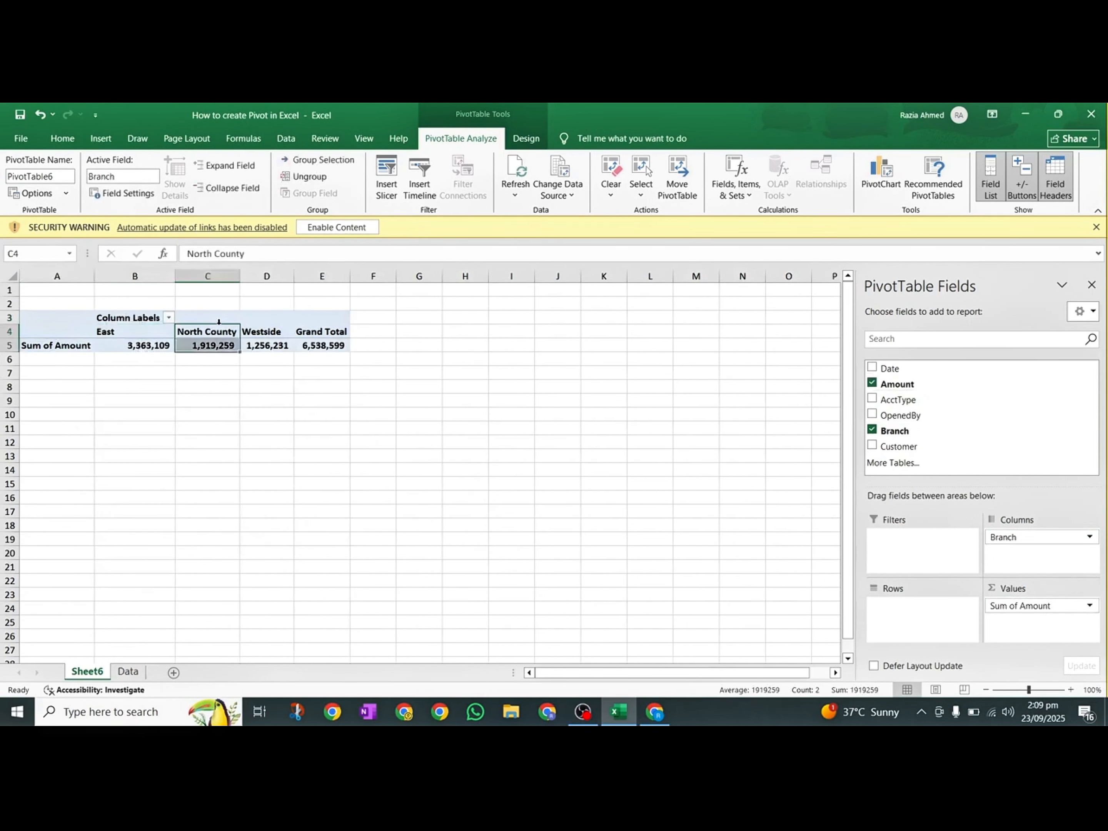
{"action": "left_click", "coordinate": [261, 327]}
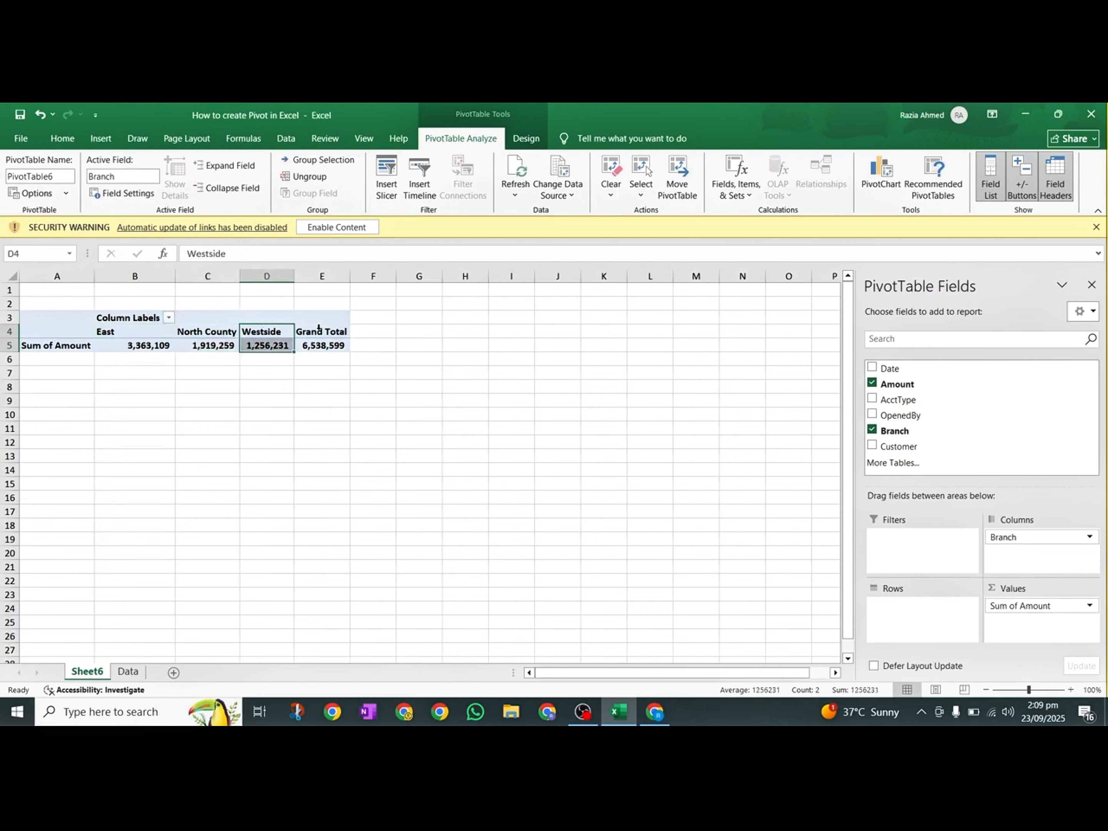
{"action": "left_click", "coordinate": [329, 349]}
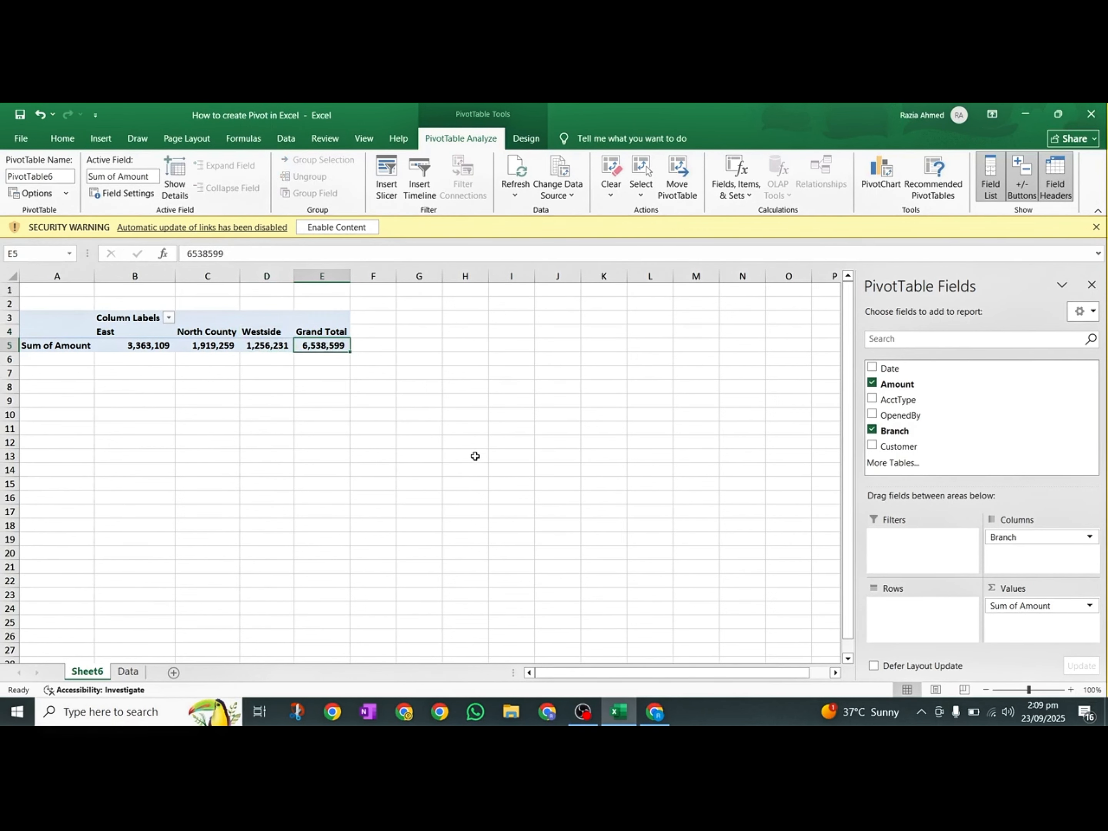
- Undo the branch layout, and summarize Amount in Values with AcctType in Rows
{"action": "key", "text": "ctrl+z"}
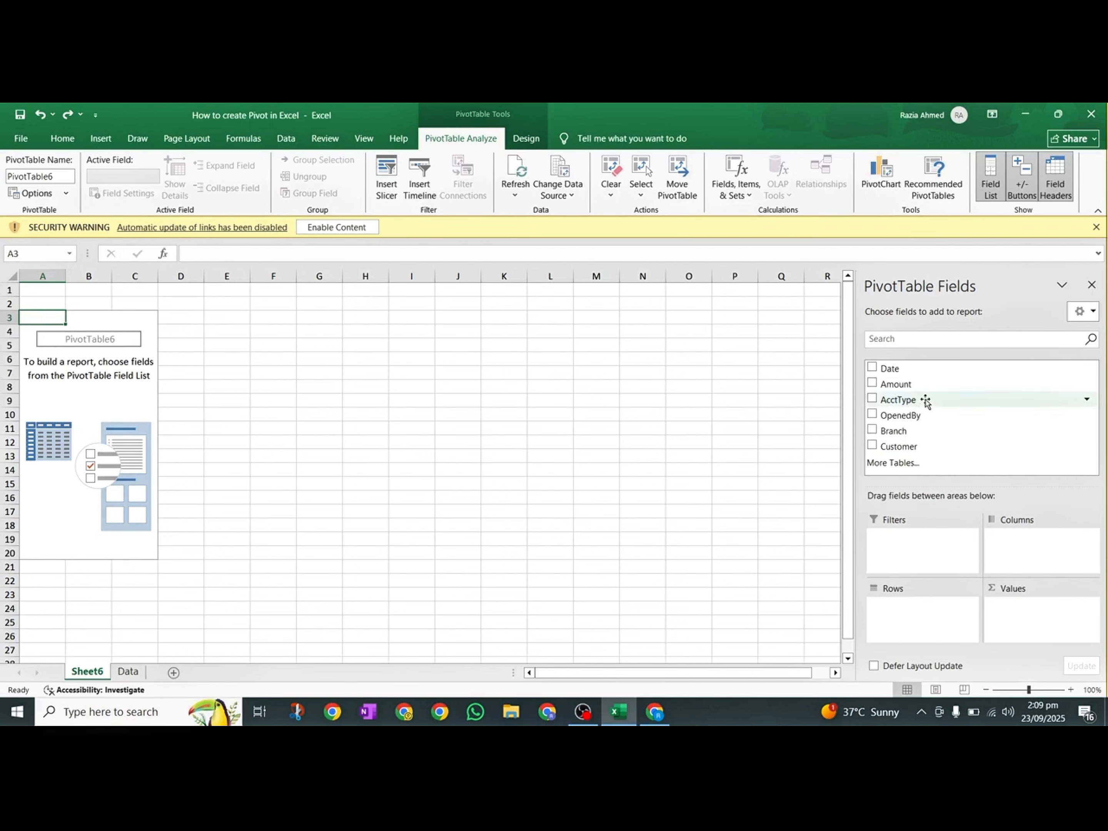
{"action": "left_click_drag", "start_coordinate": [926, 401], "coordinate": [922, 620]}
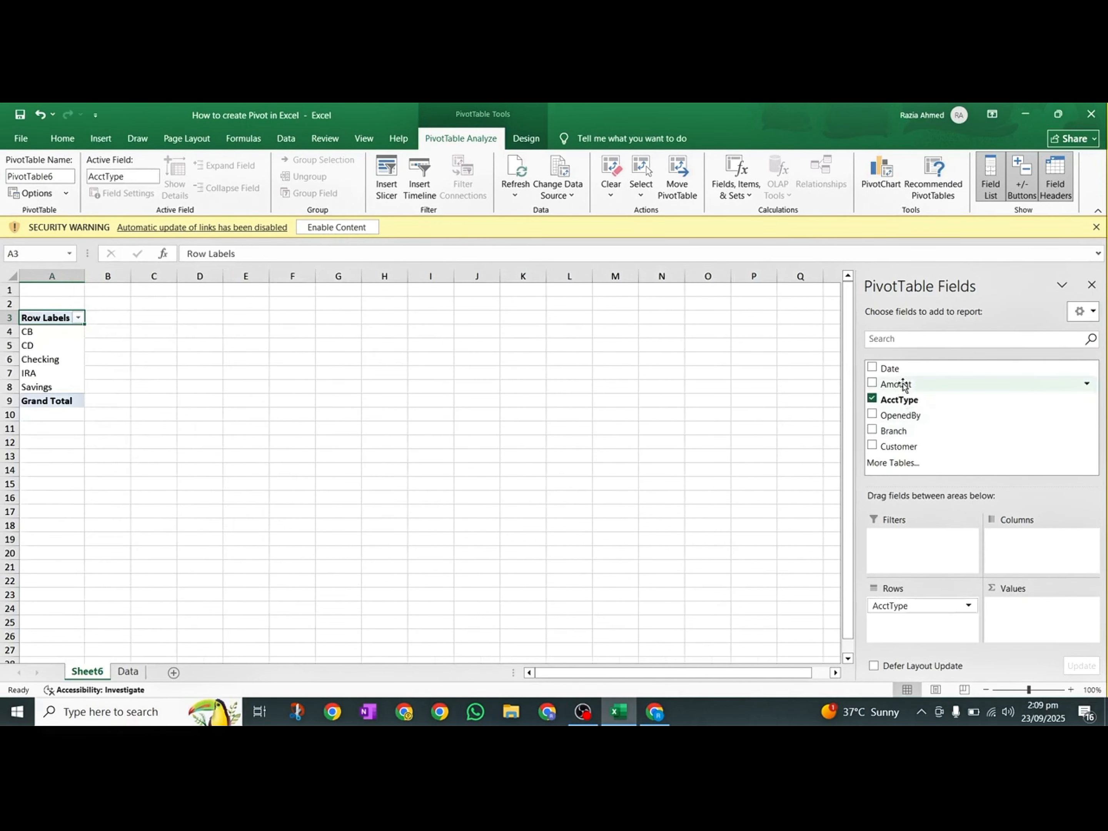
{"action": "left_click_drag", "start_coordinate": [904, 384], "coordinate": [1033, 618]}
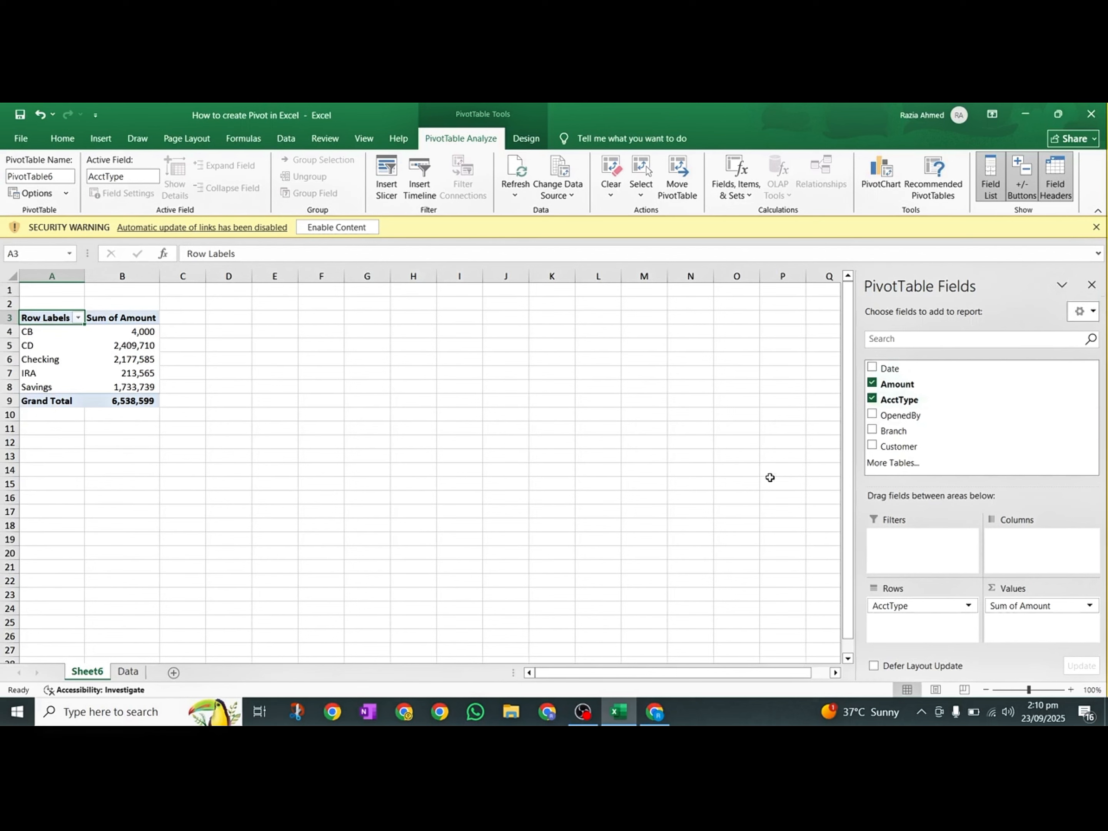
- Undo the AcctType layout, and build the PivotTable with Date in Rows, Branch in Columns and summed Amount in Values
{"action": "key", "text": "ctrl+z"}
{"action": "key", "text": "ctrl+z"}
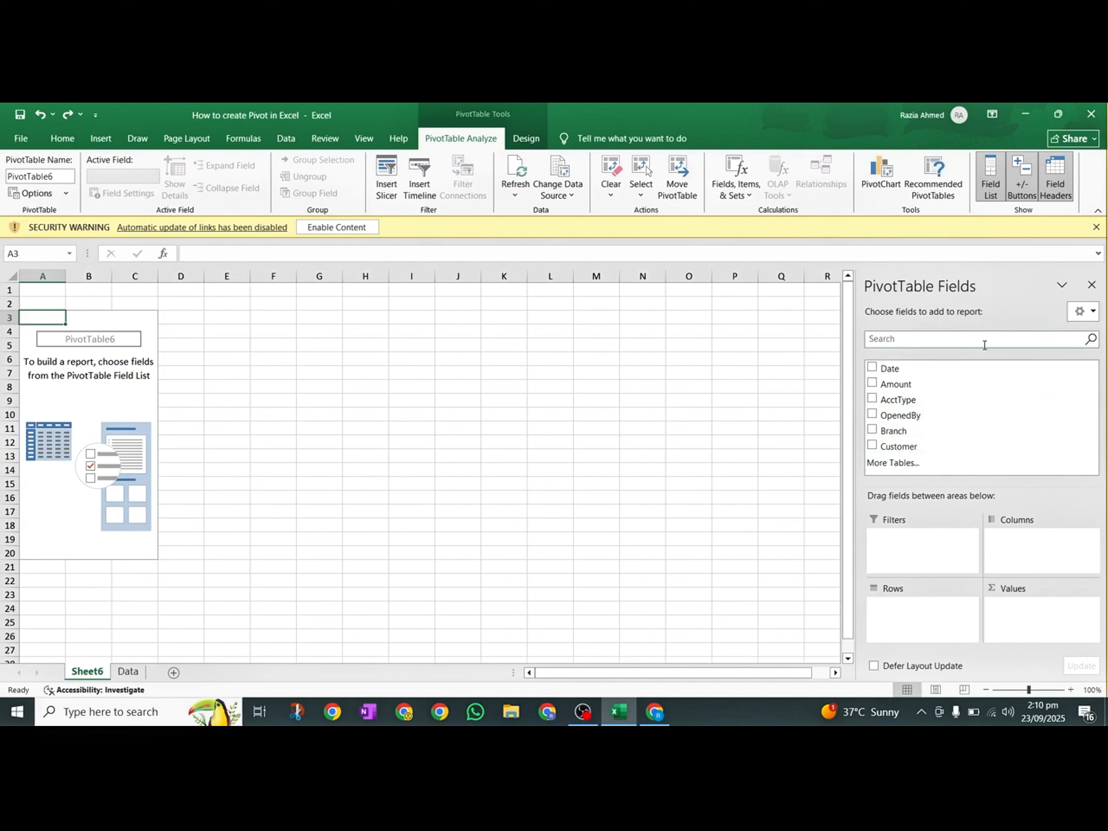
{"action": "left_click_drag", "start_coordinate": [902, 368], "coordinate": [914, 613]}
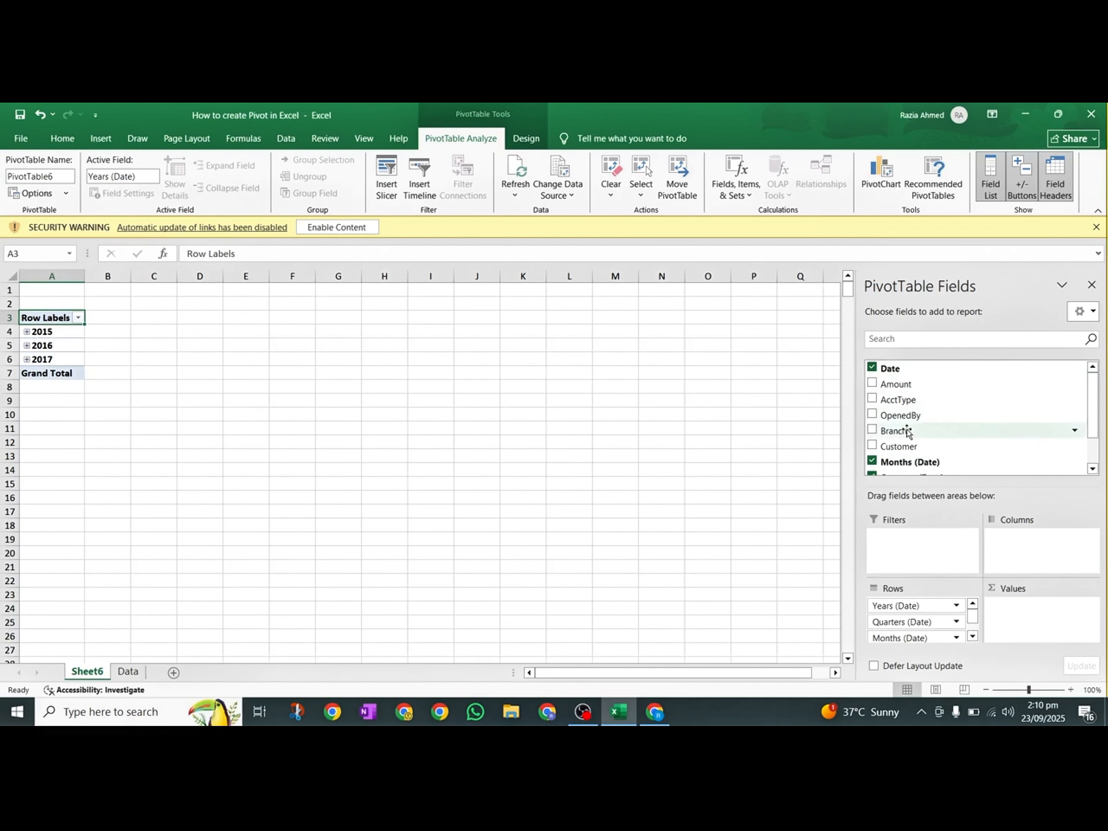
{"action": "left_click_drag", "start_coordinate": [908, 431], "coordinate": [1021, 564]}
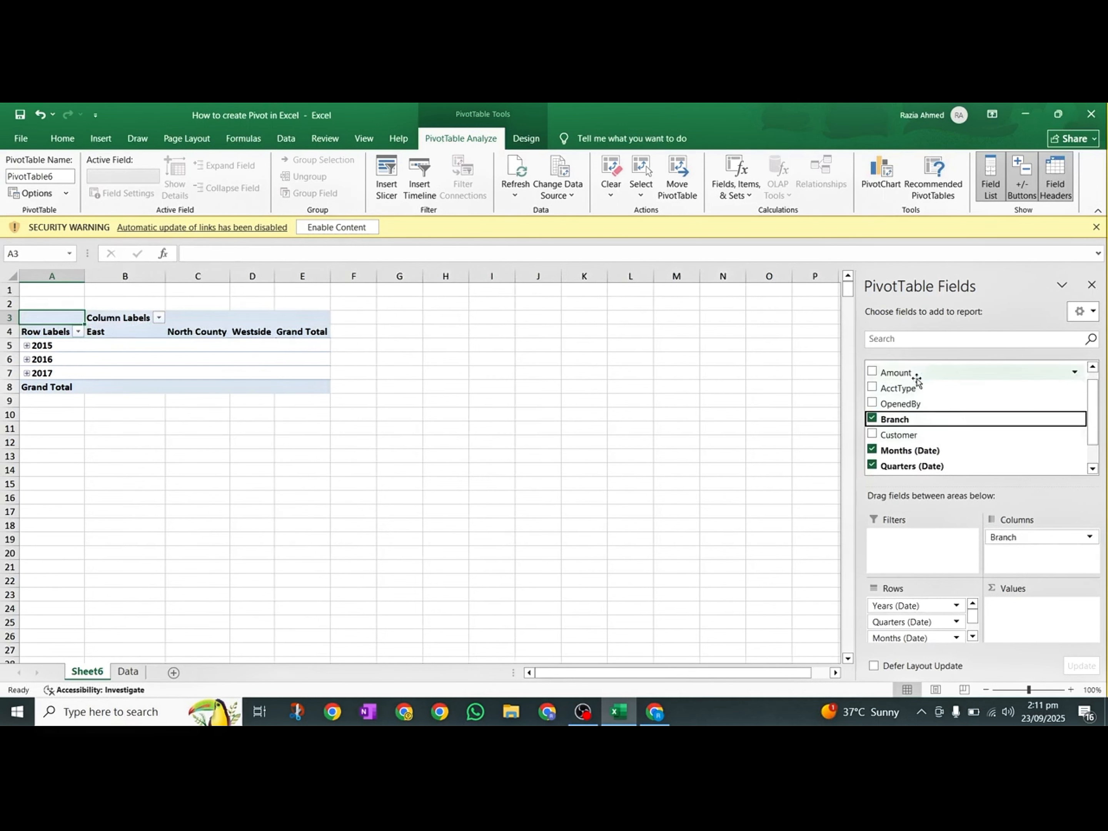
{"action": "left_click_drag", "start_coordinate": [911, 375], "coordinate": [1035, 629]}
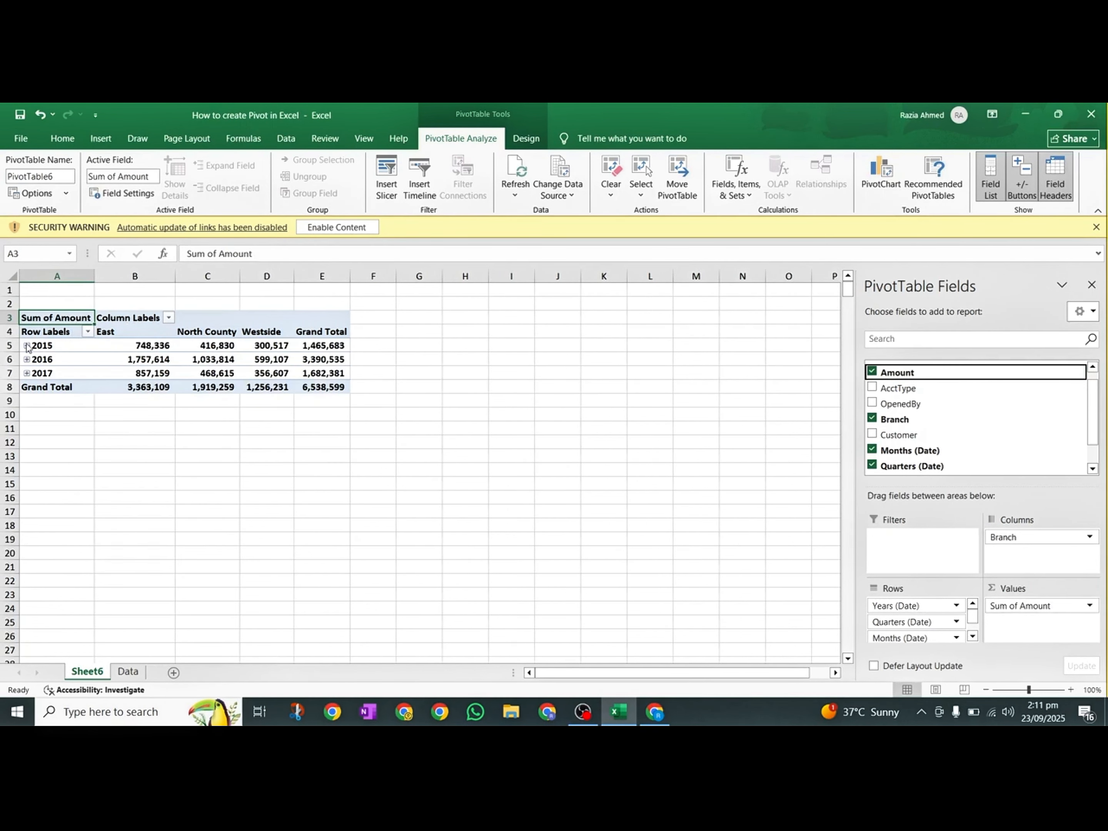
- Examine the Date column through the records on the Data sheet, and return to Sheet6
{"action": "left_click", "coordinate": [134, 672]}
{"action": "scroll", "coordinate": [99, 389], "scroll_direction": "up", "scroll_amount": 1}
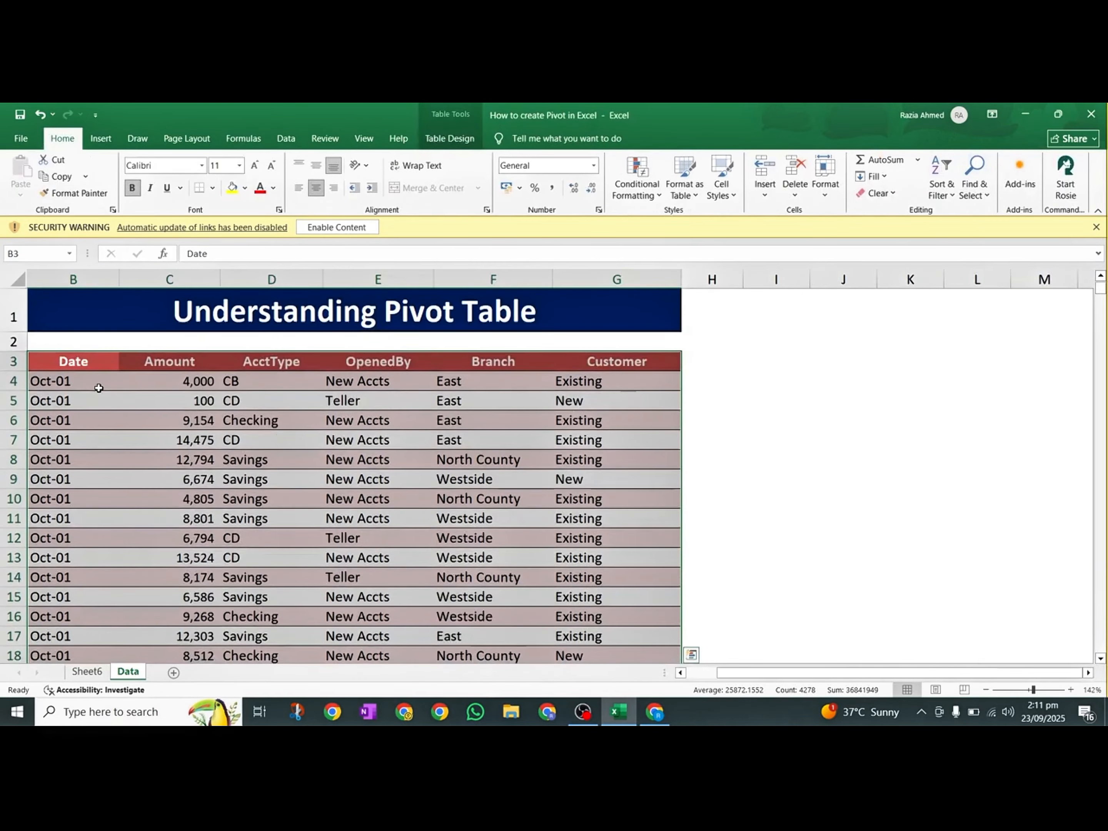
{"action": "scroll", "coordinate": [78, 479], "scroll_direction": "down", "scroll_amount": 2}
{"action": "scroll", "coordinate": [79, 479], "scroll_direction": "down", "scroll_amount": 20}
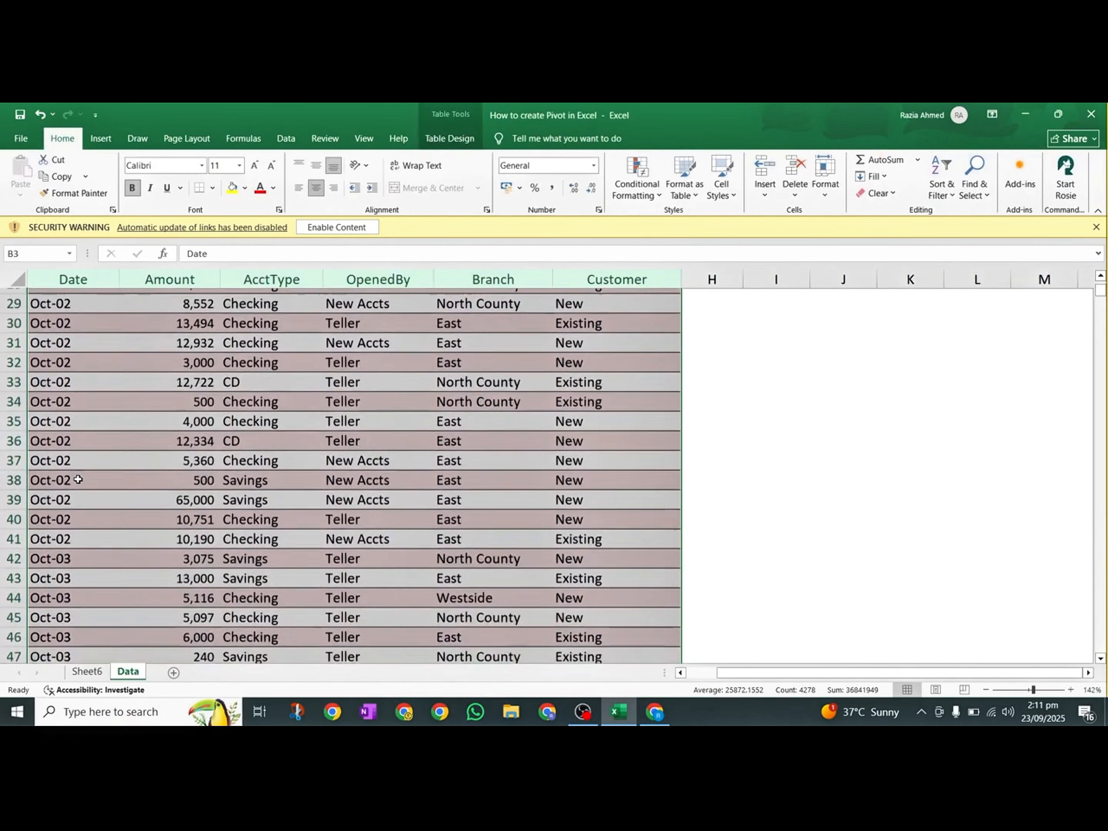
{"action": "scroll", "coordinate": [79, 479], "scroll_direction": "down", "scroll_amount": 20}
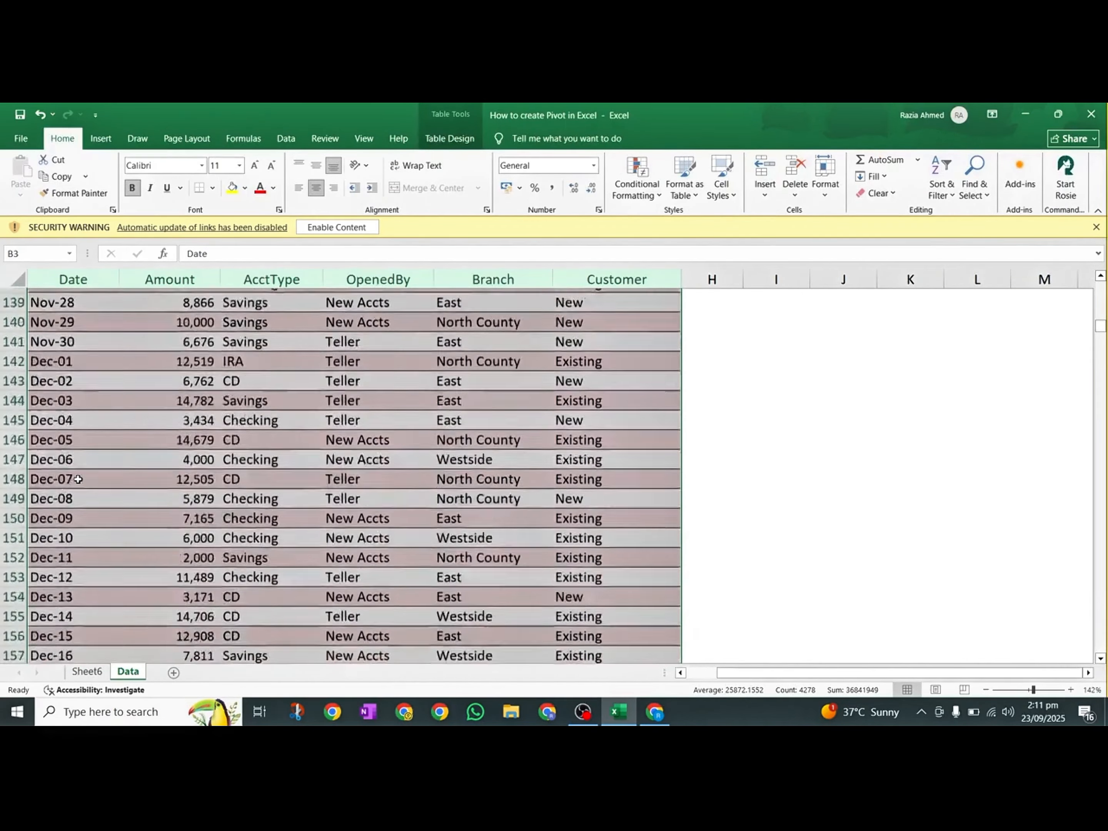
{"action": "scroll", "coordinate": [78, 479], "scroll_direction": "down", "scroll_amount": 20}
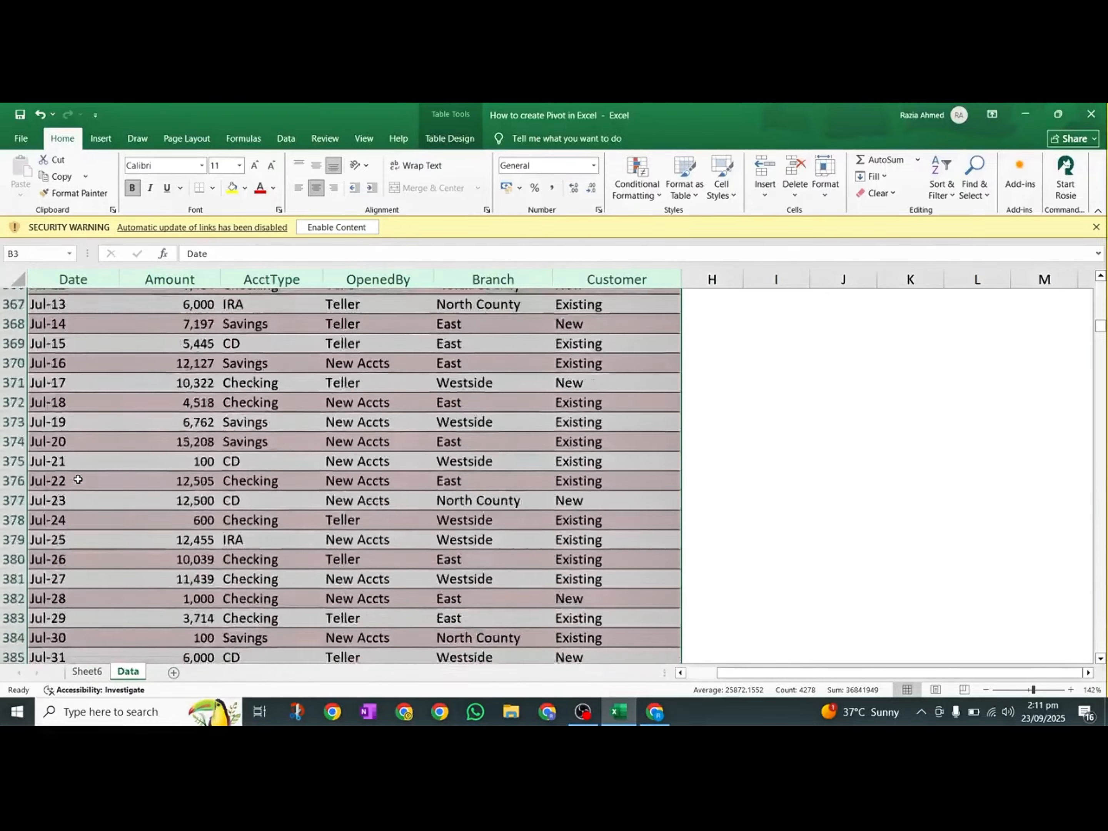
{"action": "scroll", "coordinate": [78, 479], "scroll_direction": "down", "scroll_amount": 20}
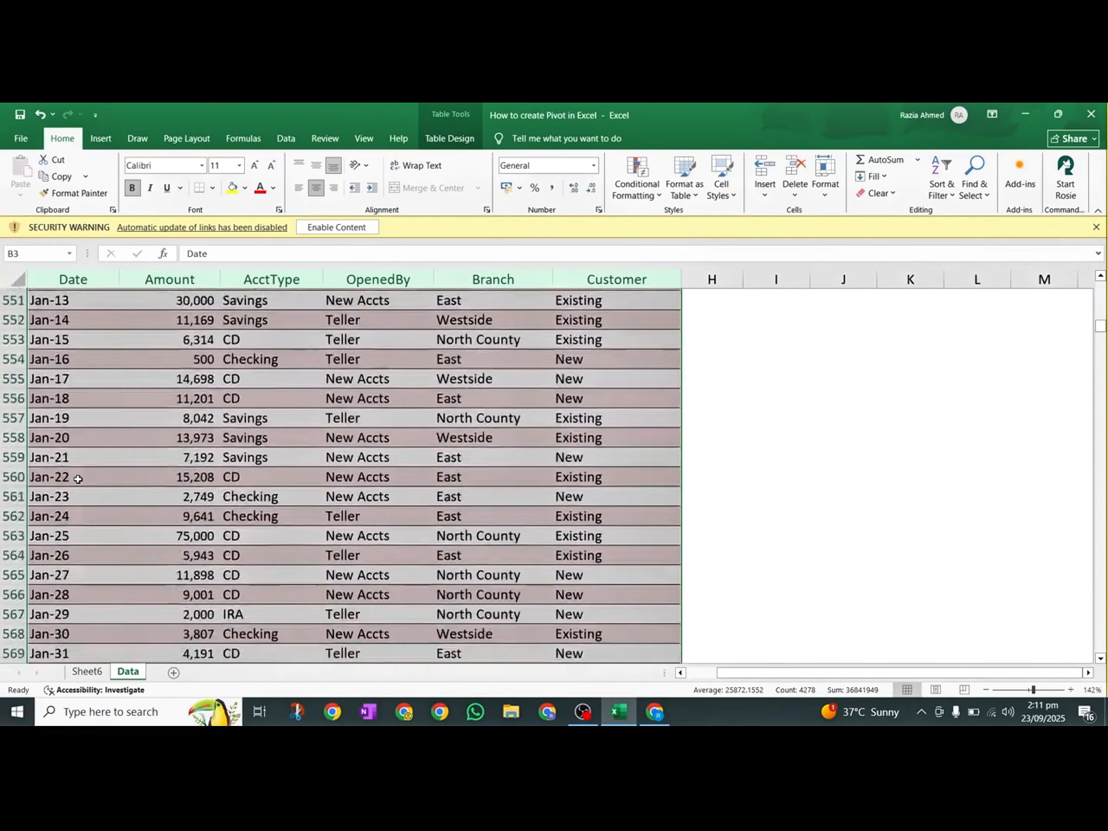
{"action": "scroll", "coordinate": [78, 479], "scroll_direction": "down", "scroll_amount": 20}
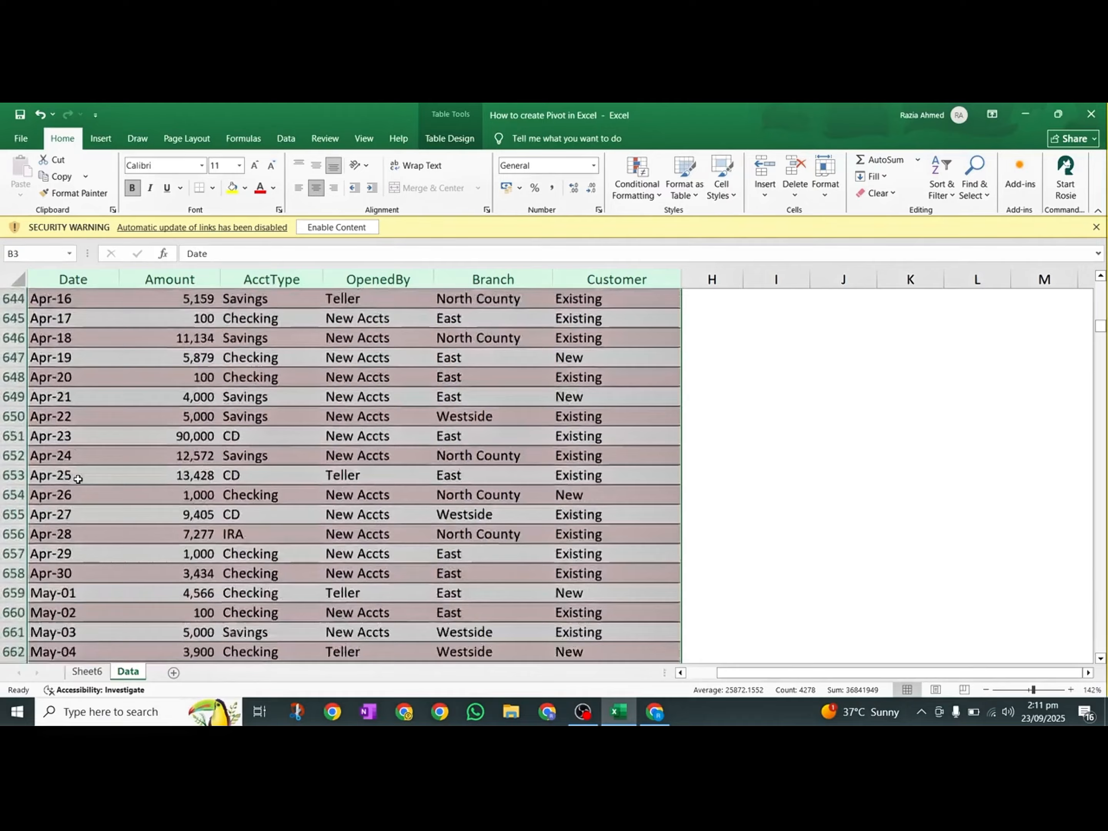
{"action": "scroll", "coordinate": [78, 479], "scroll_direction": "up", "scroll_amount": 20}
{"action": "scroll", "coordinate": [78, 479], "scroll_direction": "up", "scroll_amount": 20}
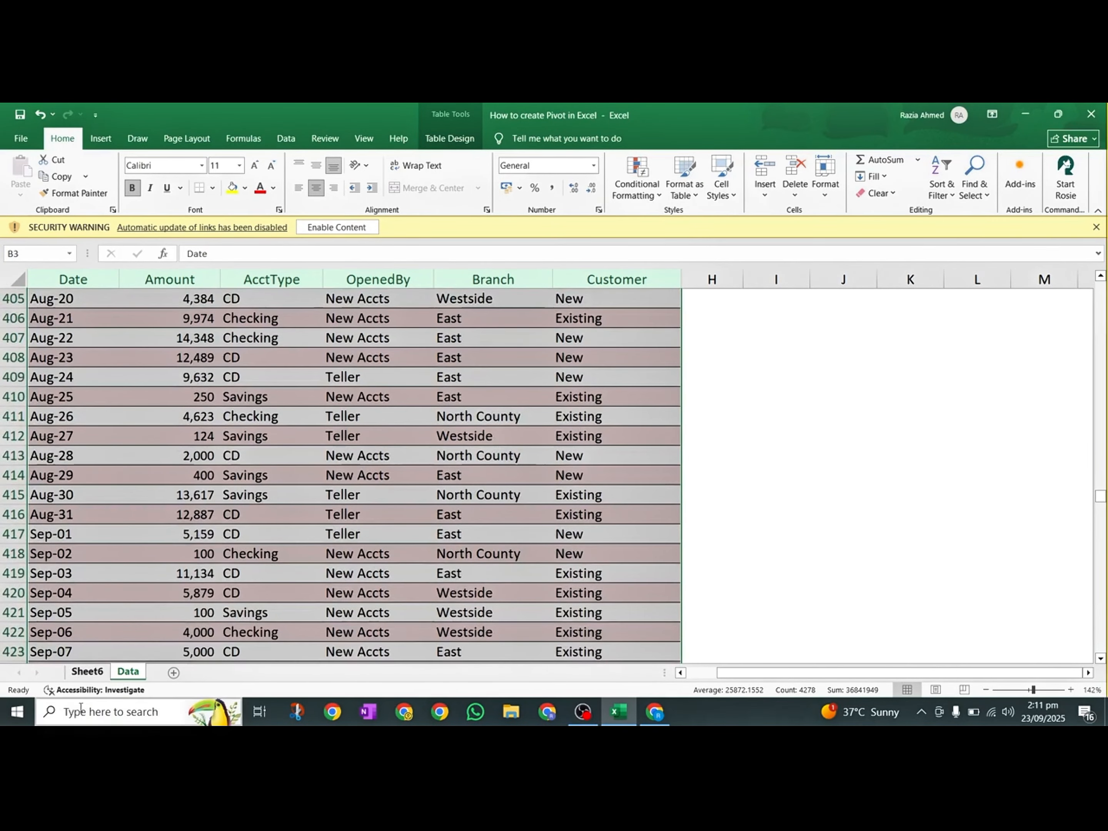
{"action": "left_click", "coordinate": [88, 671]}
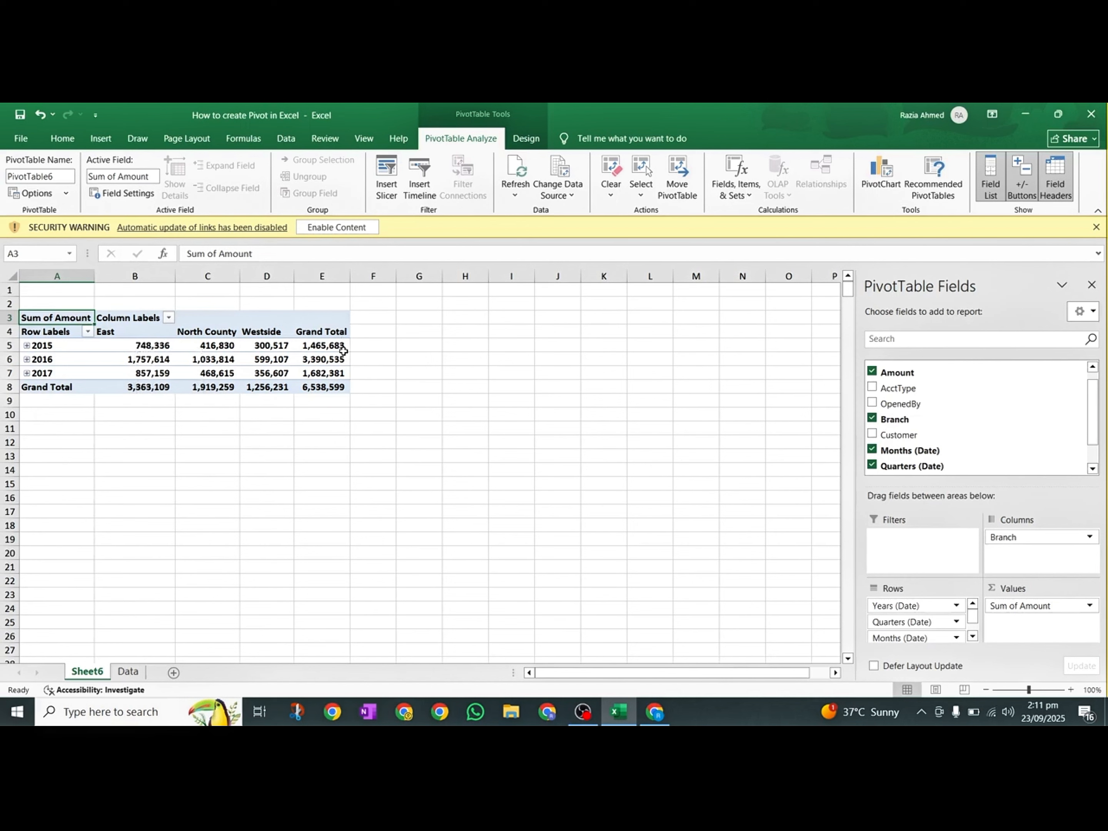
- Expand 2015, Qtr4 and October to examine the daily amounts by branch, and collapse the quarter and year again
{"action": "mouse_move", "coordinate": [343, 350]}
{"action": "left_click", "coordinate": [27, 346]}
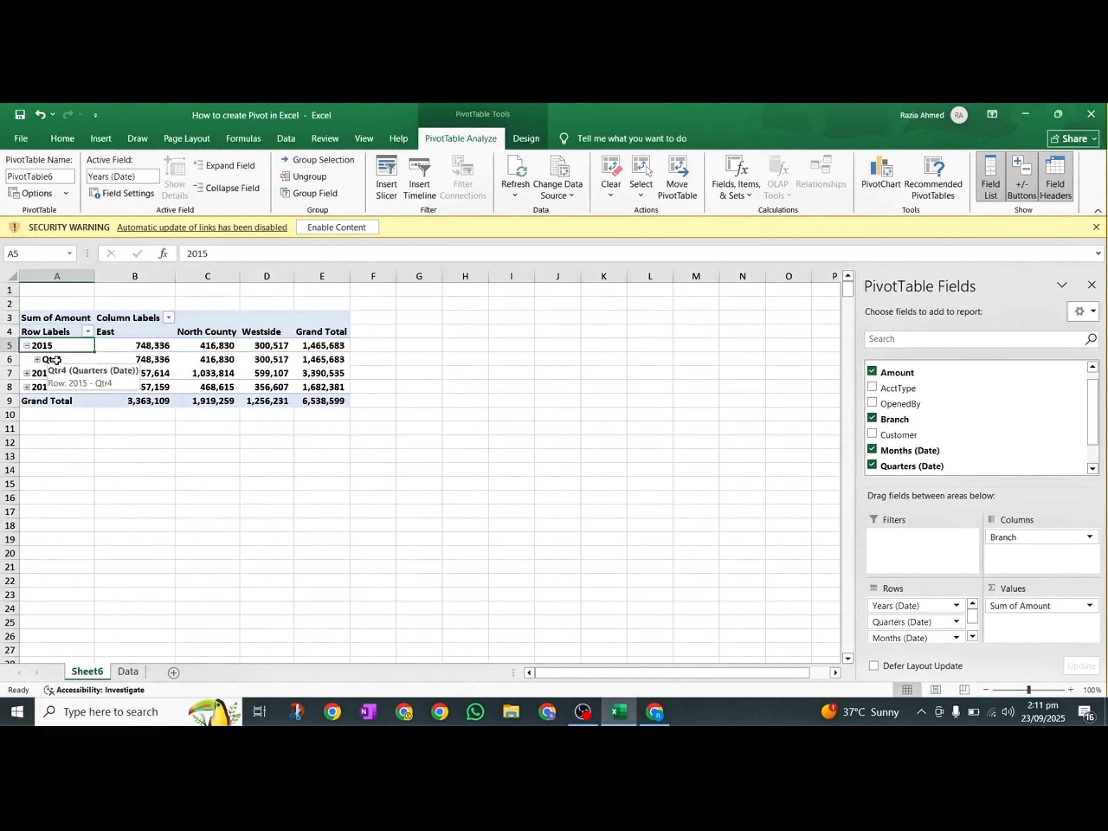
{"action": "left_click", "coordinate": [37, 360]}
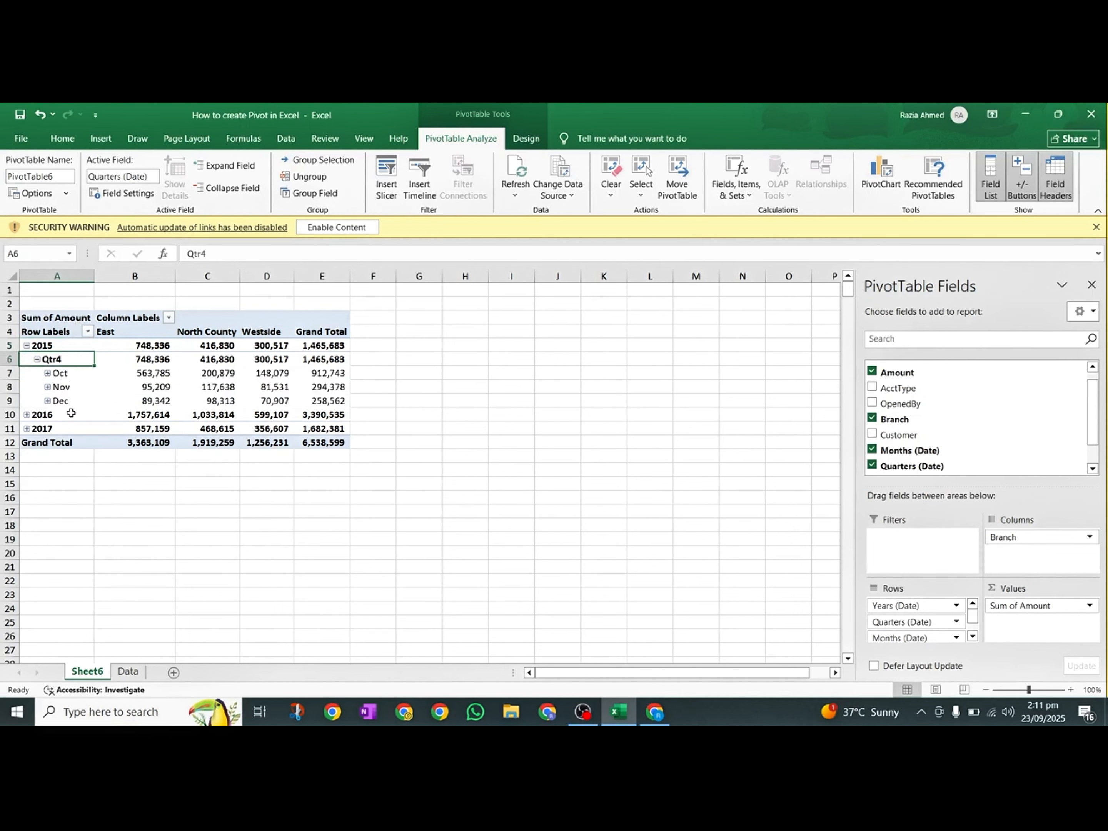
{"action": "left_click", "coordinate": [48, 373]}
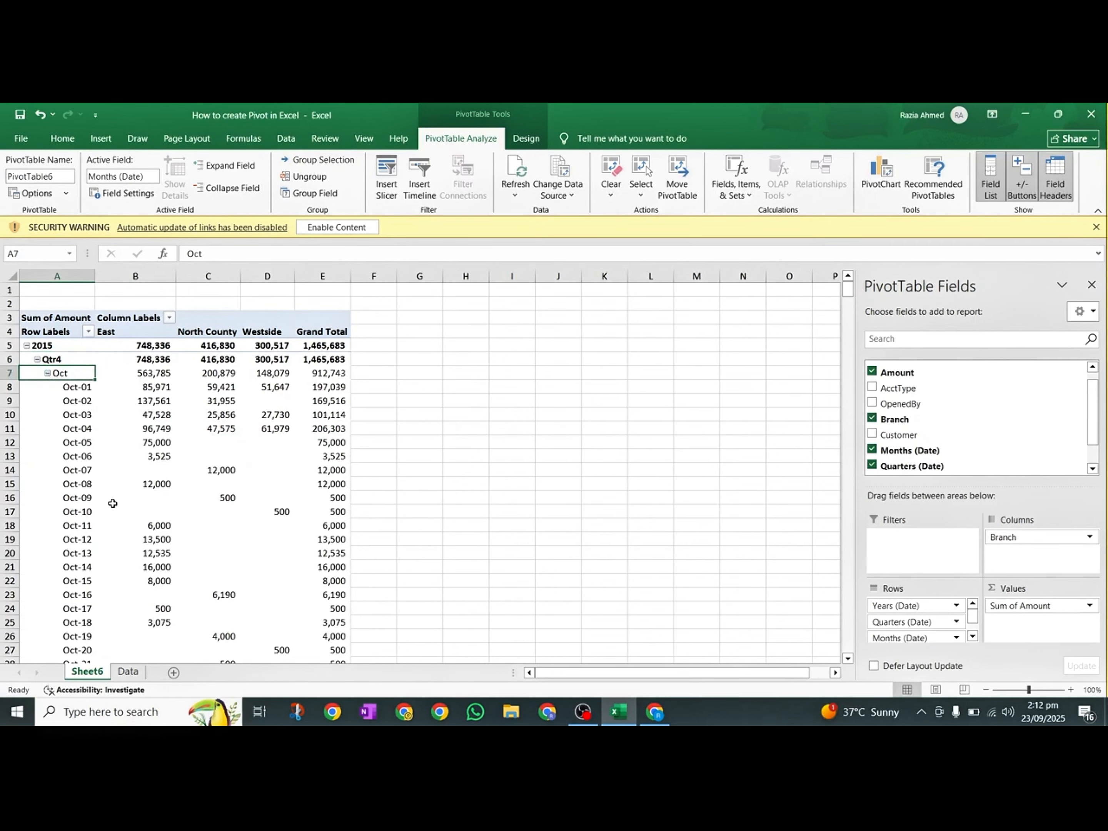
{"action": "scroll", "coordinate": [112, 503], "scroll_direction": "down", "scroll_amount": 12}
{"action": "scroll", "coordinate": [112, 504], "scroll_direction": "down", "scroll_amount": 11}
{"action": "scroll", "coordinate": [111, 505], "scroll_direction": "up", "scroll_amount": 20}
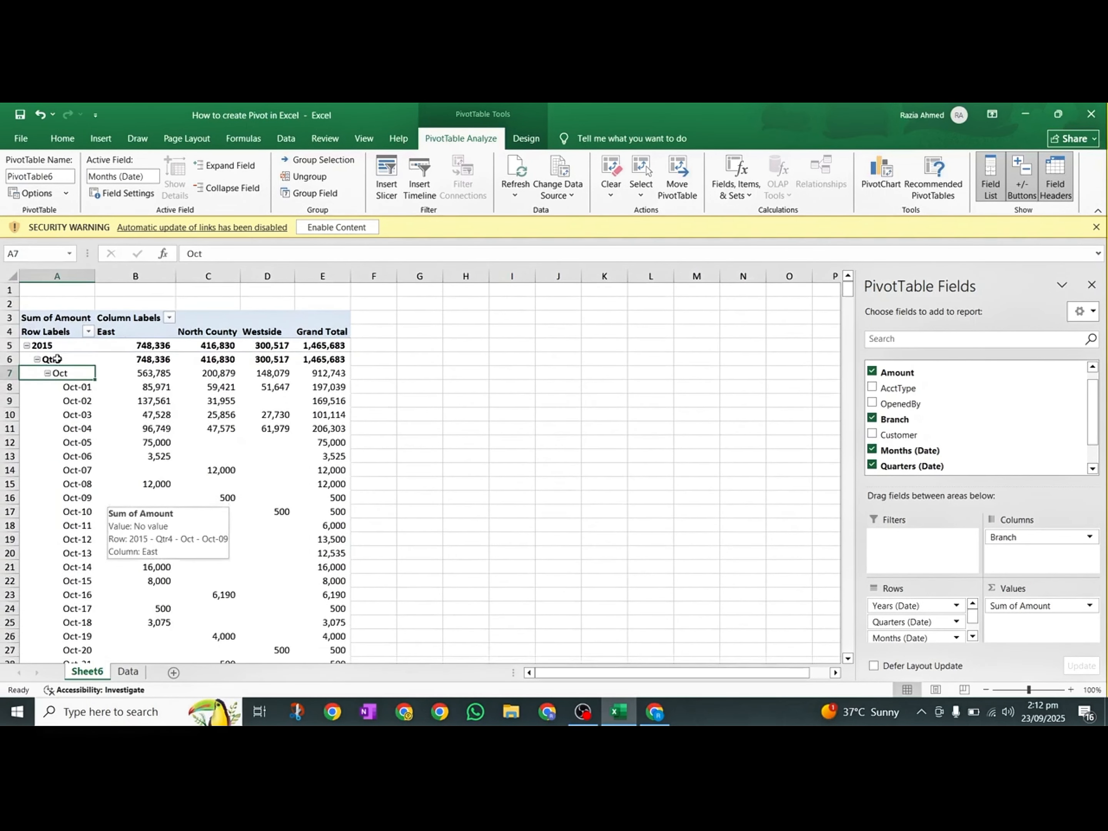
{"action": "left_click", "coordinate": [38, 360]}
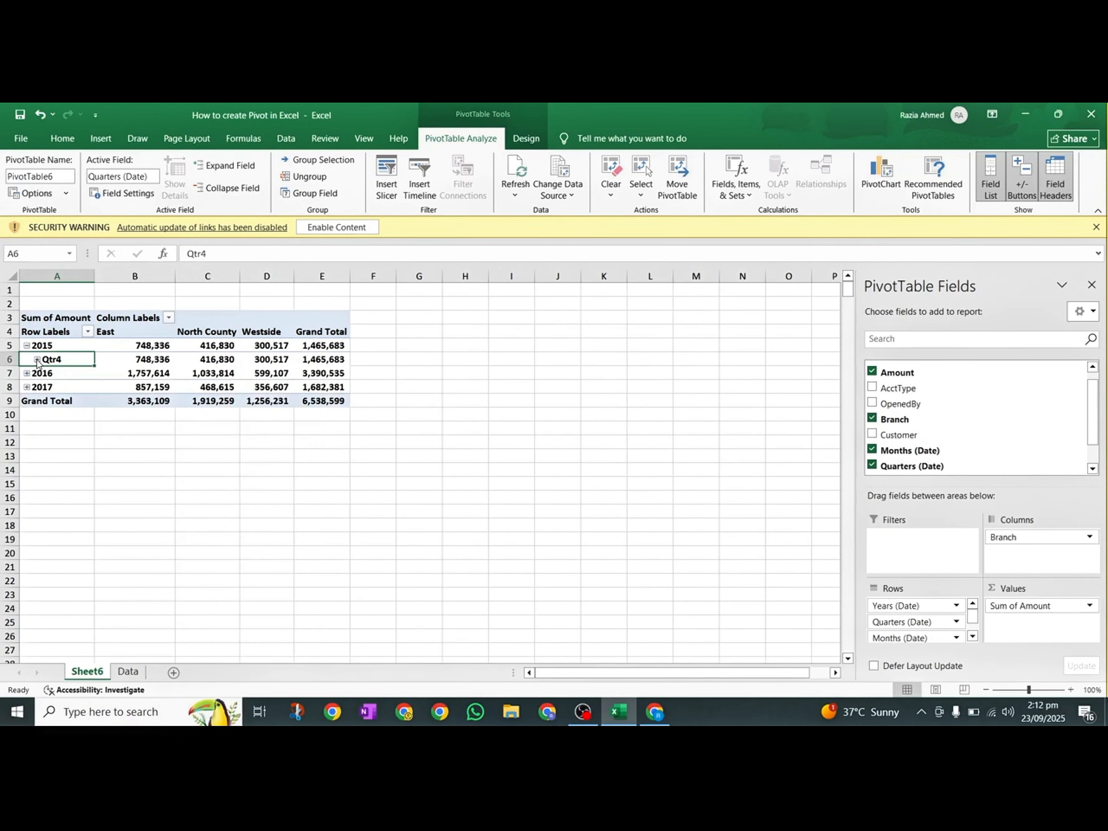
{"action": "left_click", "coordinate": [27, 346]}
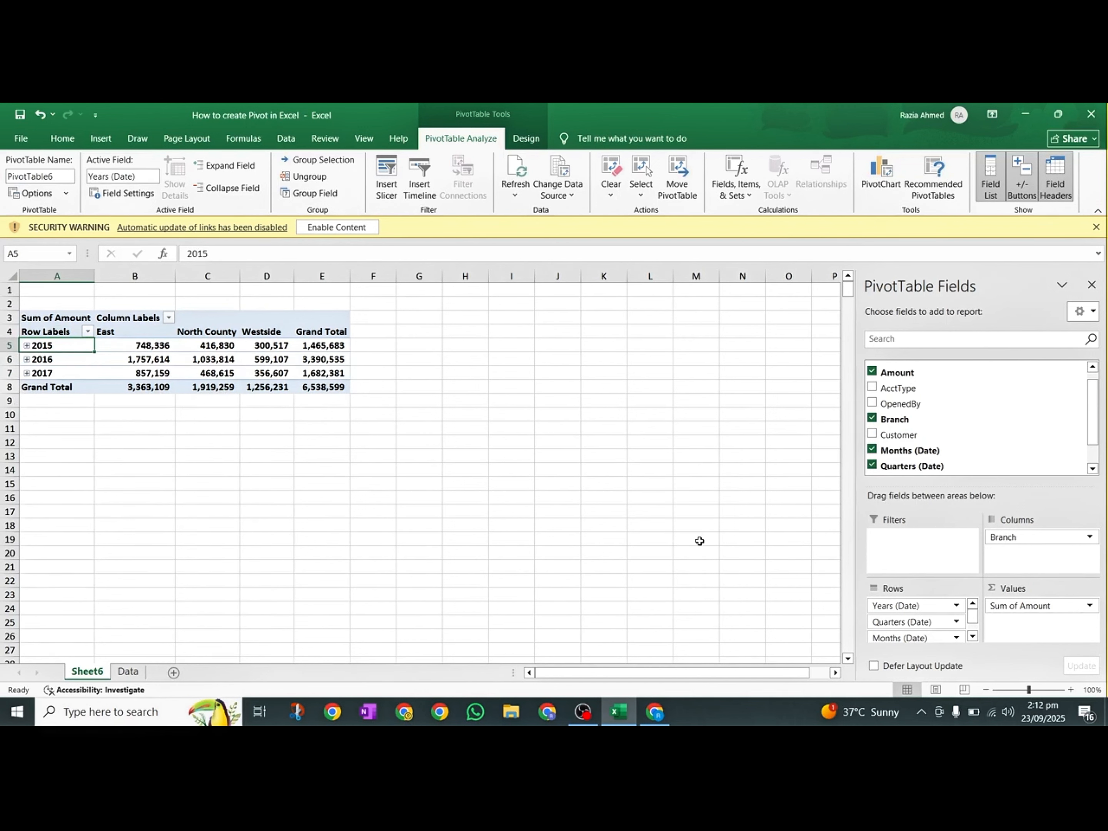
- Select the 2015 and 2016 North County amounts, and close the PivotTable field list
{"action": "left_click", "coordinate": [210, 350]}
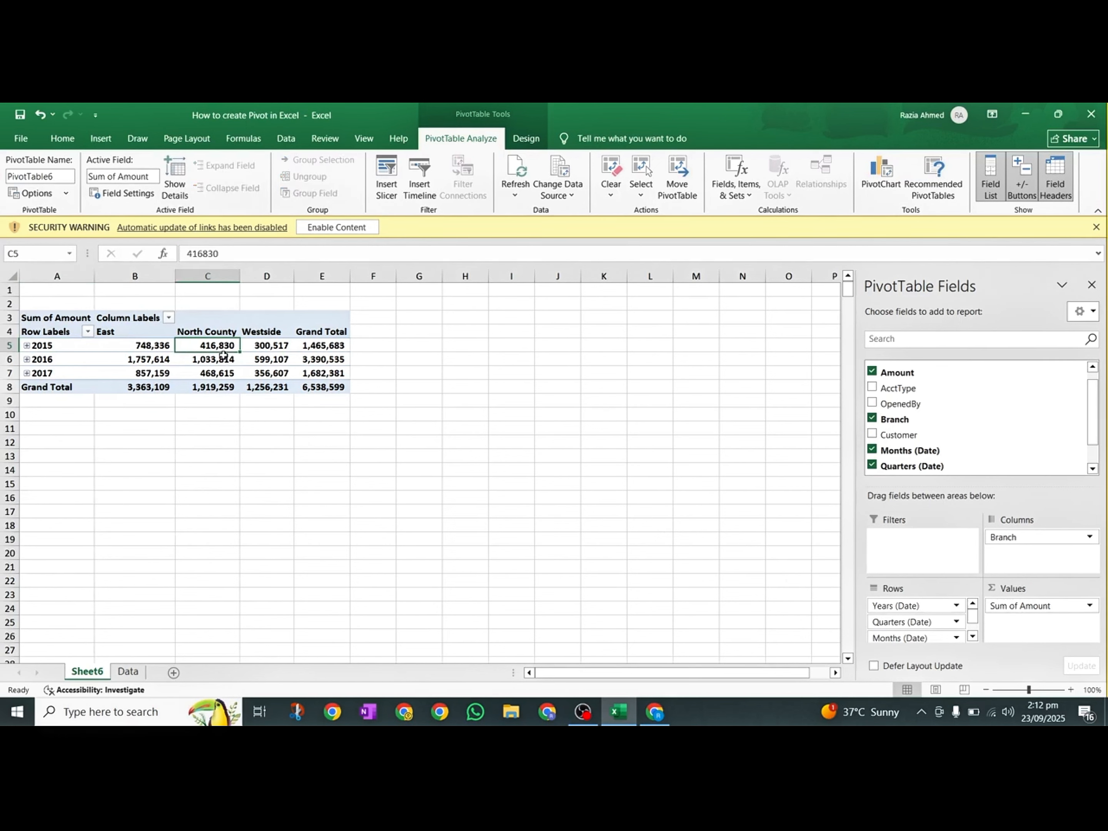
{"action": "left_click", "coordinate": [223, 357]}
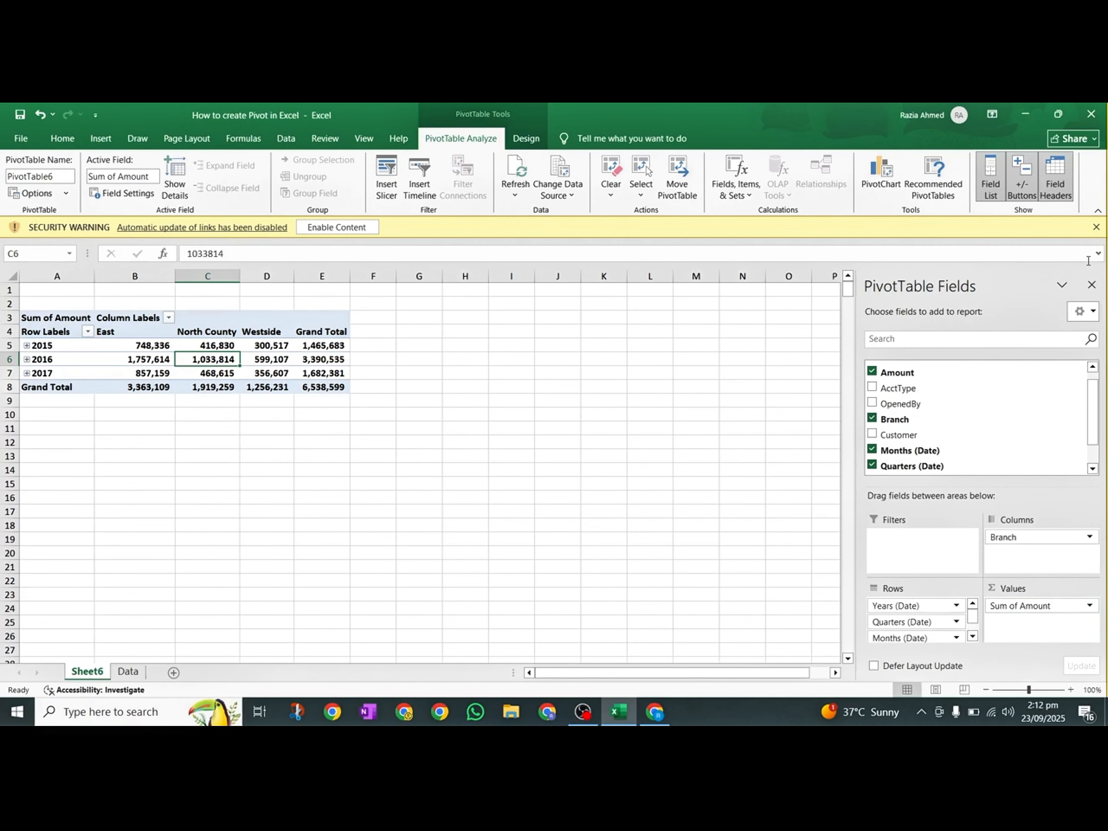
{"action": "left_click", "coordinate": [1094, 284]}
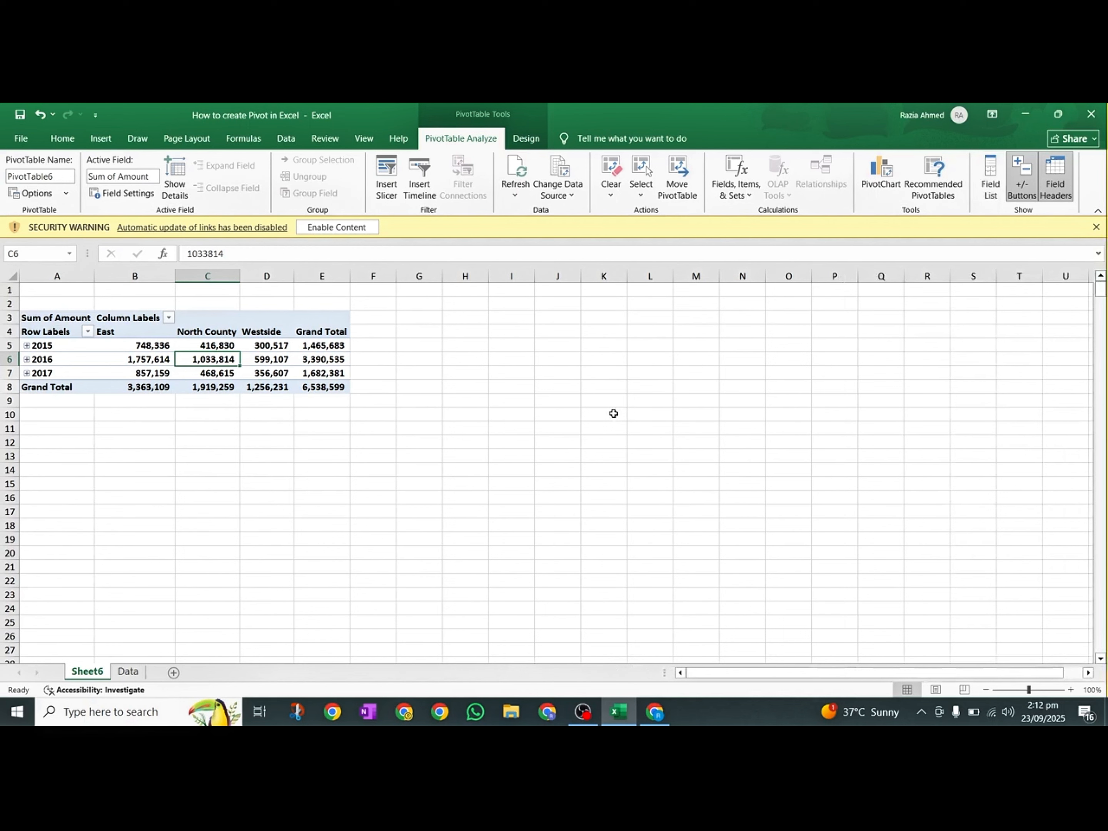
- Examine the yearly amounts for East, North County and Westside and the grand total in the PivotTable
{"action": "left_click", "coordinate": [320, 348]}
{"action": "left_click", "coordinate": [231, 363]}
{"action": "left_click", "coordinate": [154, 356]}
{"action": "left_click", "coordinate": [153, 345]}
{"action": "left_click", "coordinate": [236, 345]}
{"action": "left_click", "coordinate": [263, 347]}
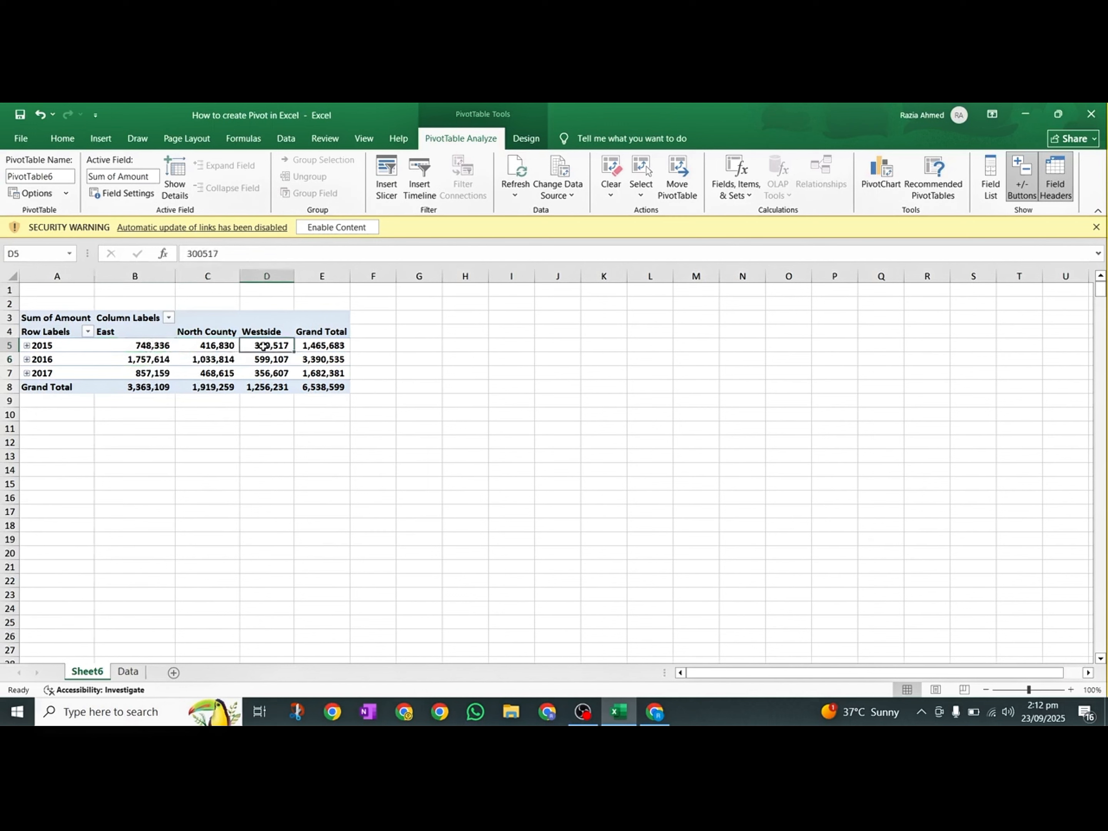
{"action": "left_click", "coordinate": [333, 345]}
{"action": "left_click", "coordinate": [248, 375]}
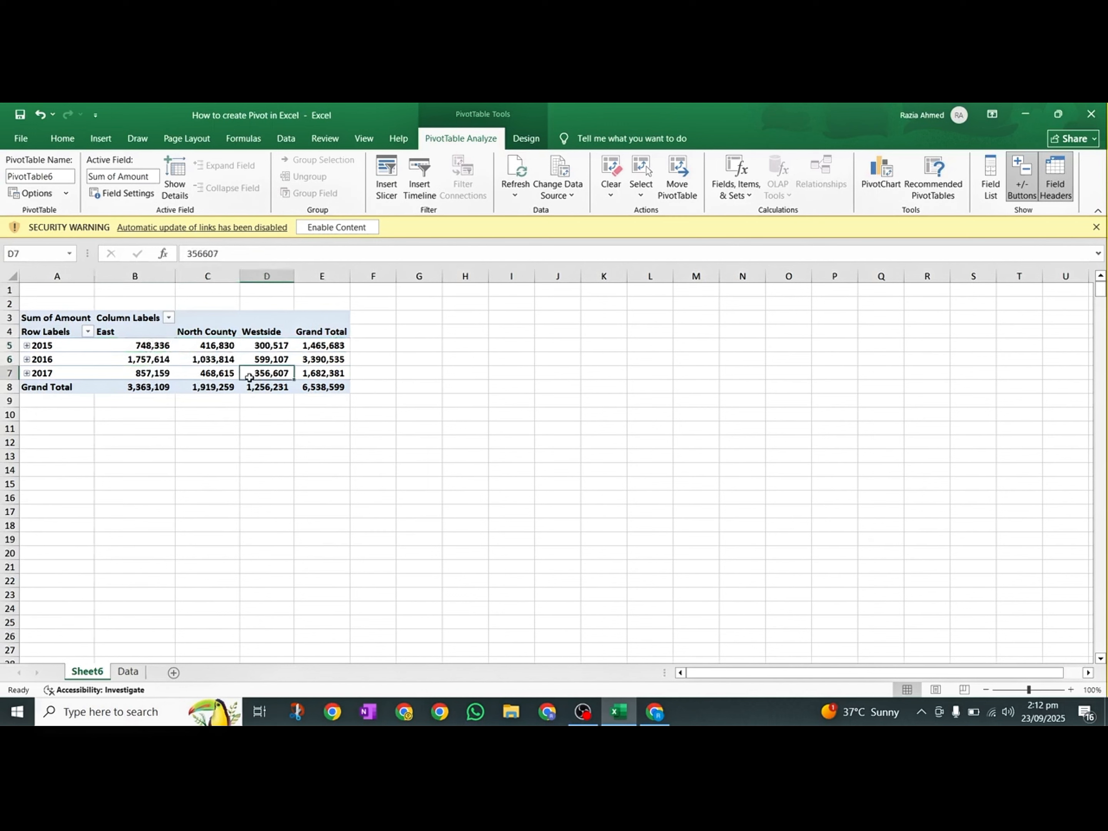
{"action": "left_click", "coordinate": [203, 364]}
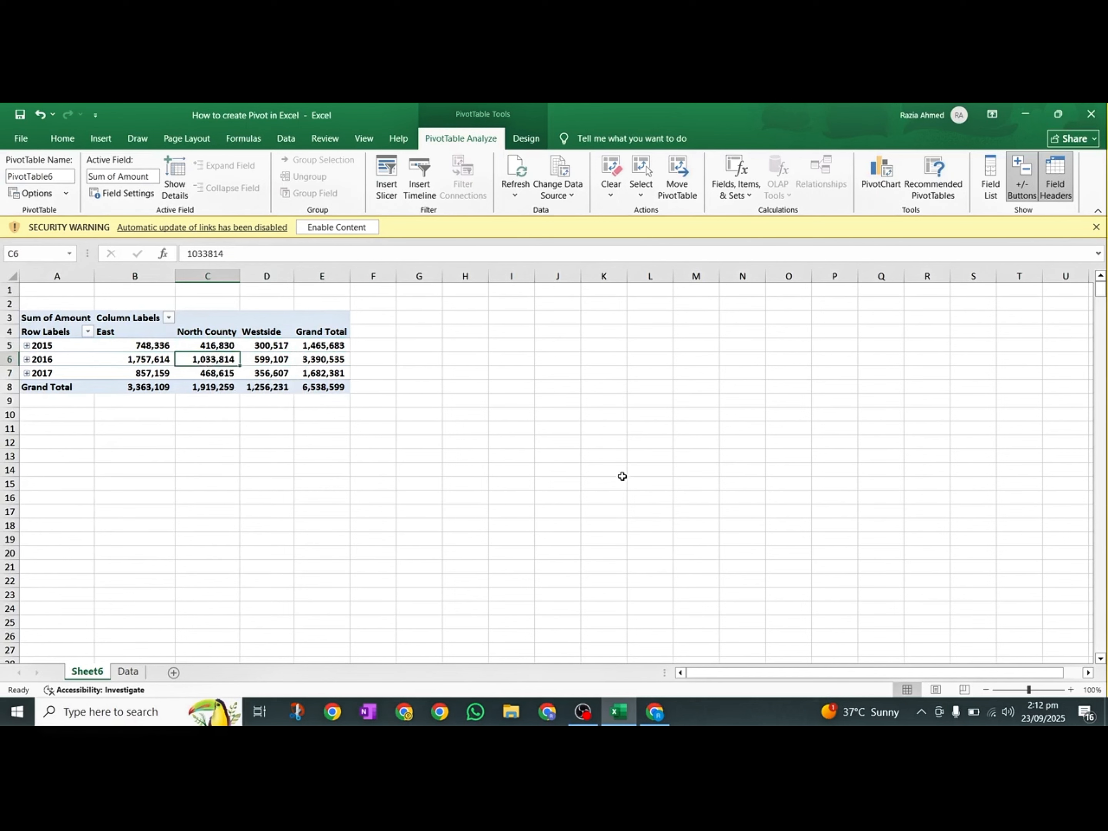
- Examine the summary functions offered for the Amount values, from Sum to Varp, and close the value field settings without changes
{"action": "left_click", "coordinate": [496, 384]}
{"action": "left_click", "coordinate": [223, 357]}
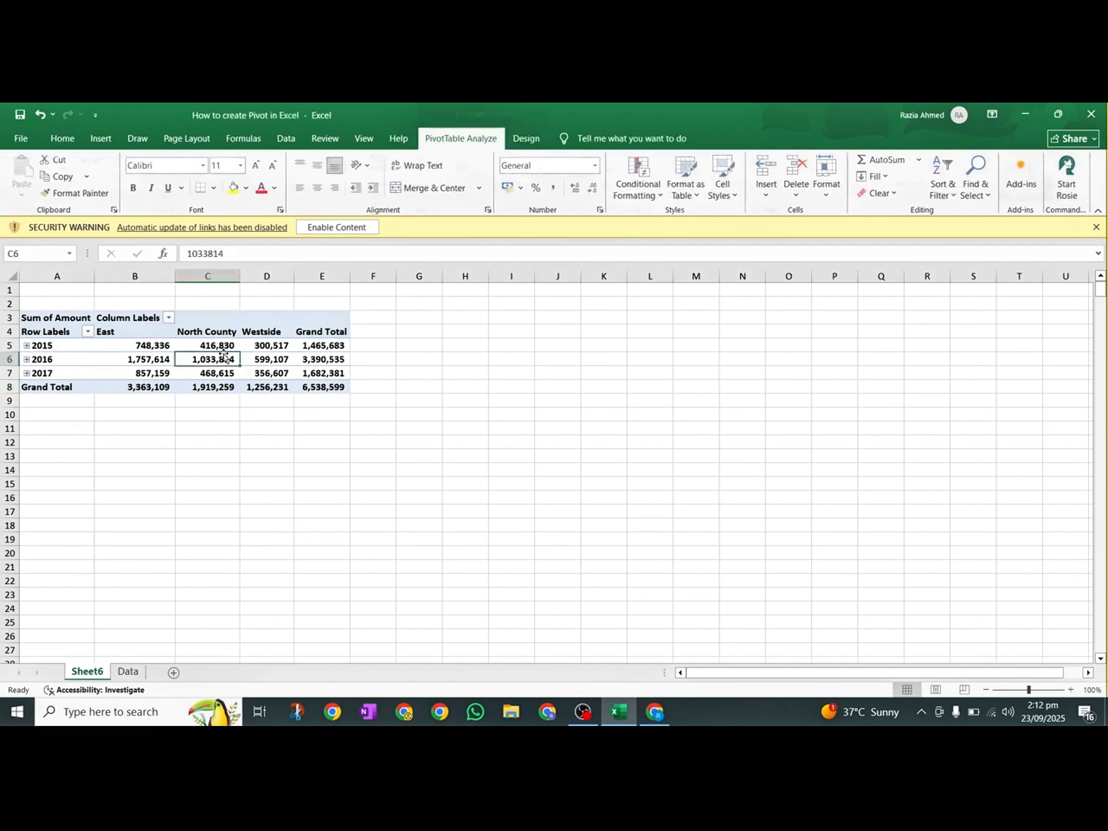
{"action": "right_click", "coordinate": [224, 359]}
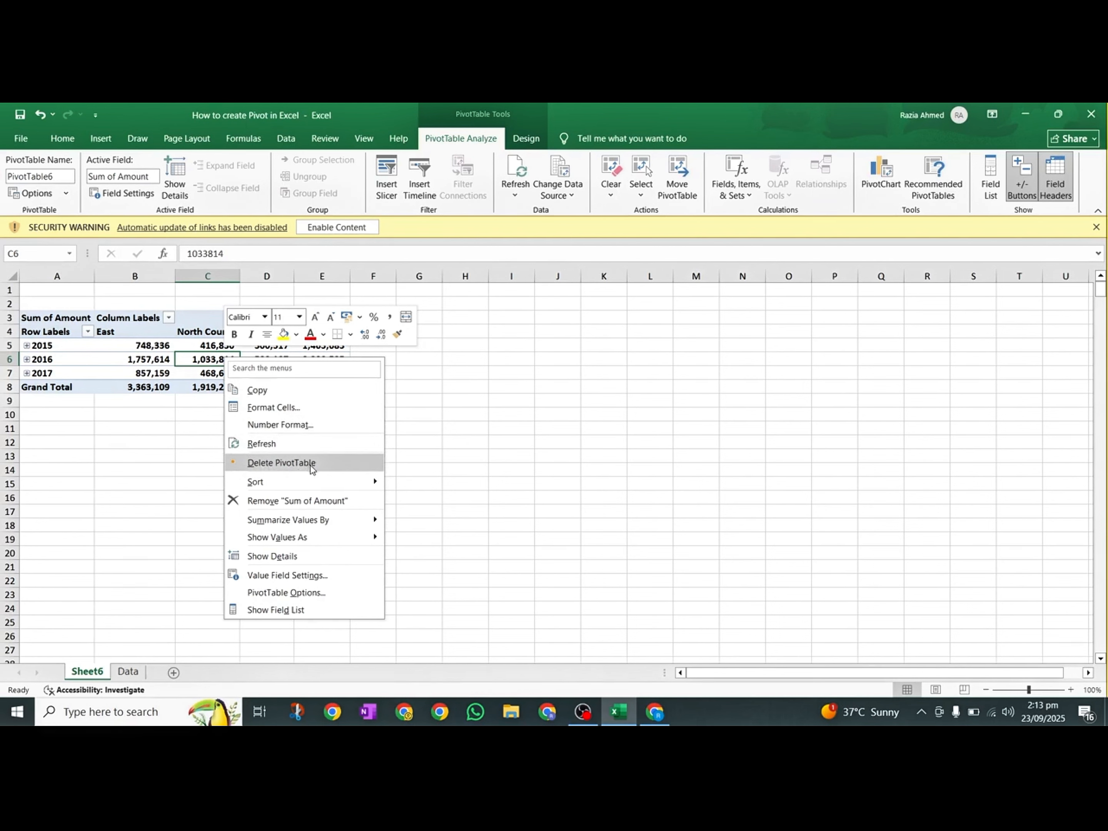
{"action": "mouse_move", "coordinate": [278, 484]}
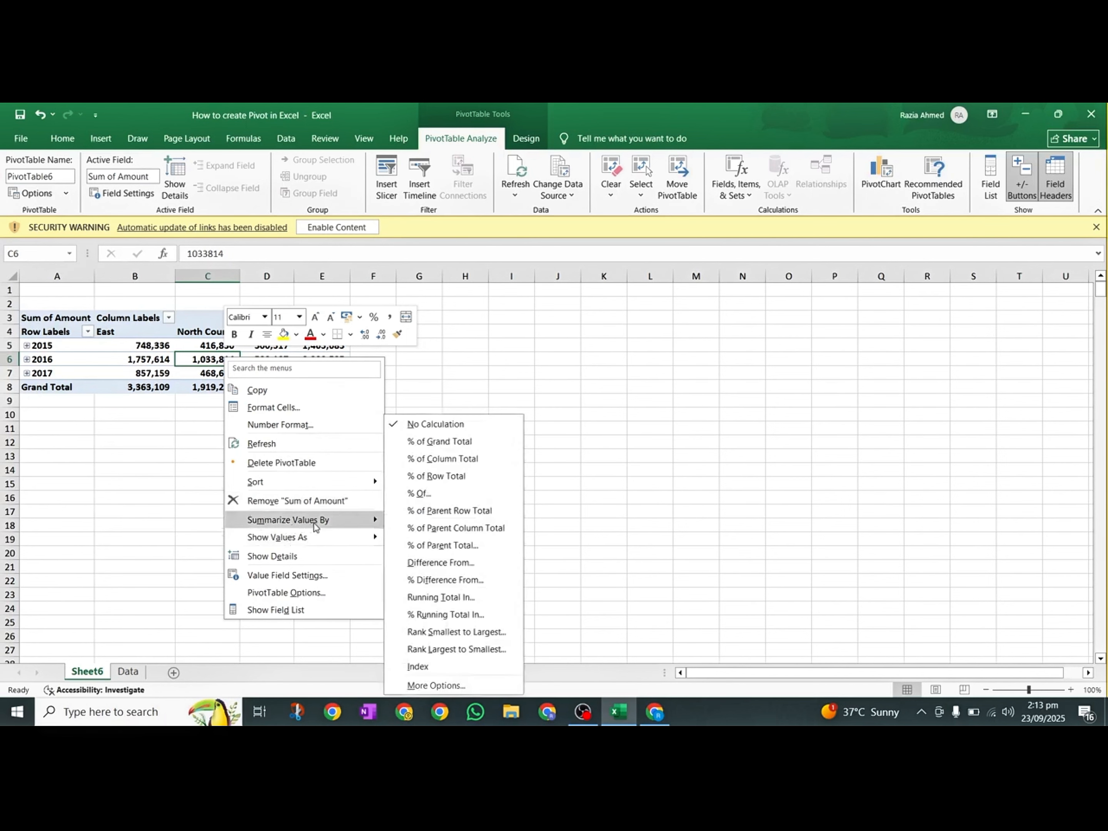
{"action": "mouse_move", "coordinate": [352, 519]}
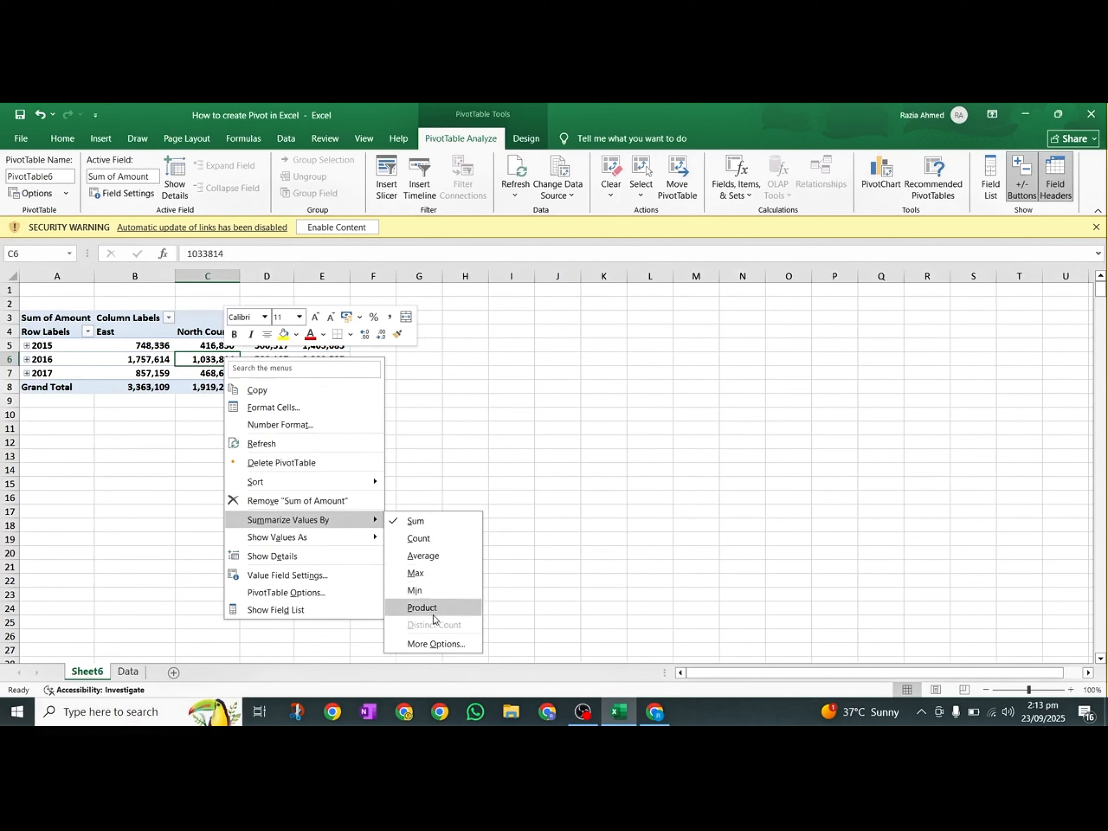
{"action": "left_click", "coordinate": [432, 647]}
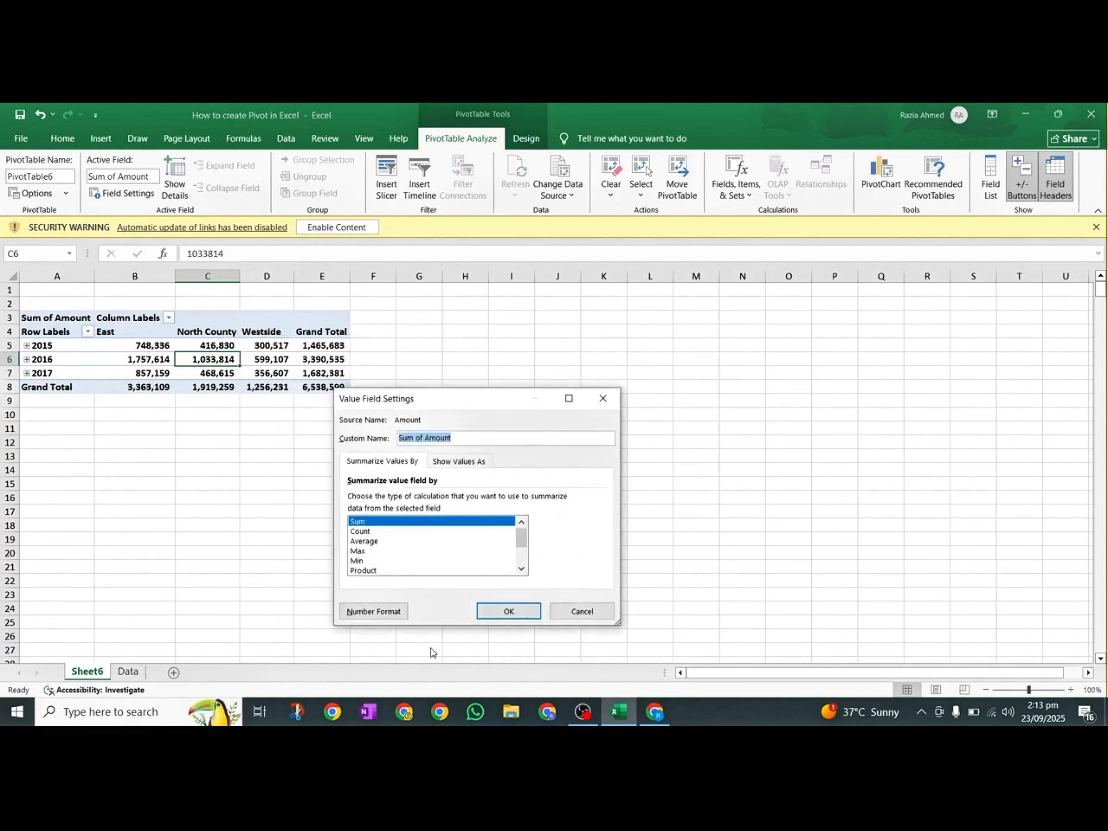
{"action": "left_click", "coordinate": [521, 569]}
{"action": "left_click", "coordinate": [521, 569]}
{"action": "left_click", "coordinate": [521, 569]}
{"action": "left_click", "coordinate": [521, 569]}
{"action": "left_click", "coordinate": [521, 569]}
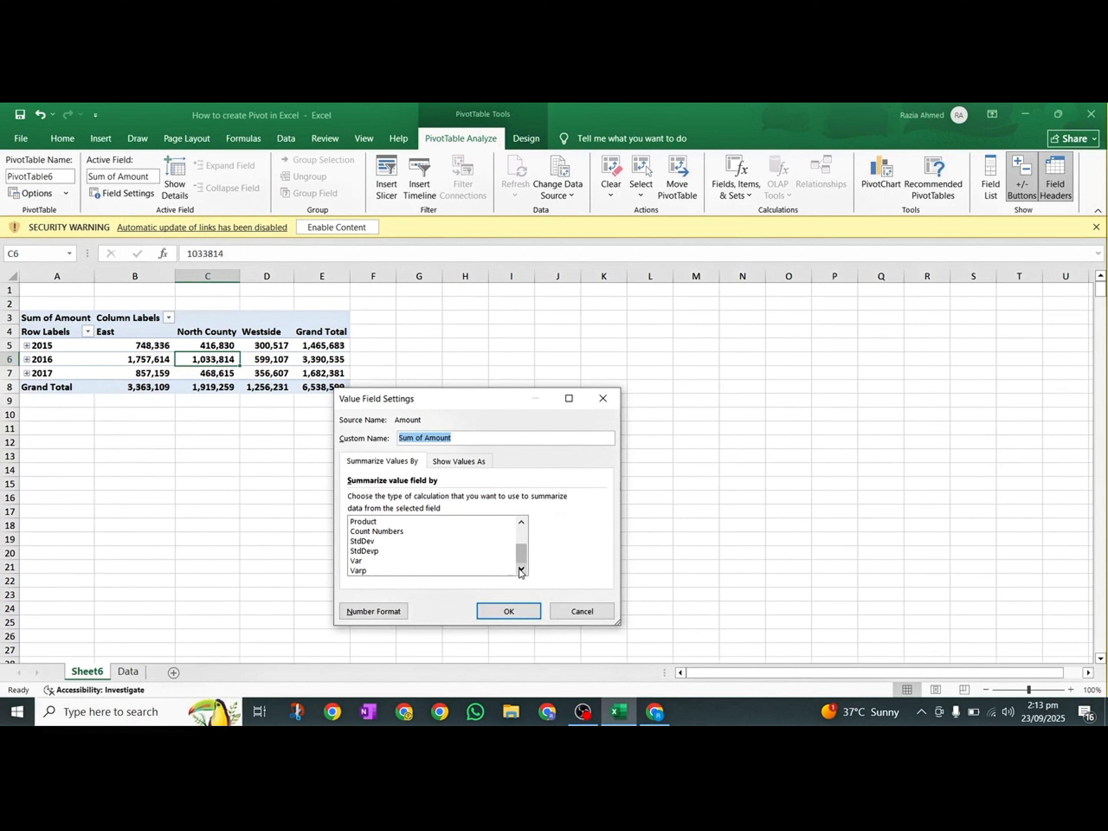
{"action": "left_click", "coordinate": [604, 398]}
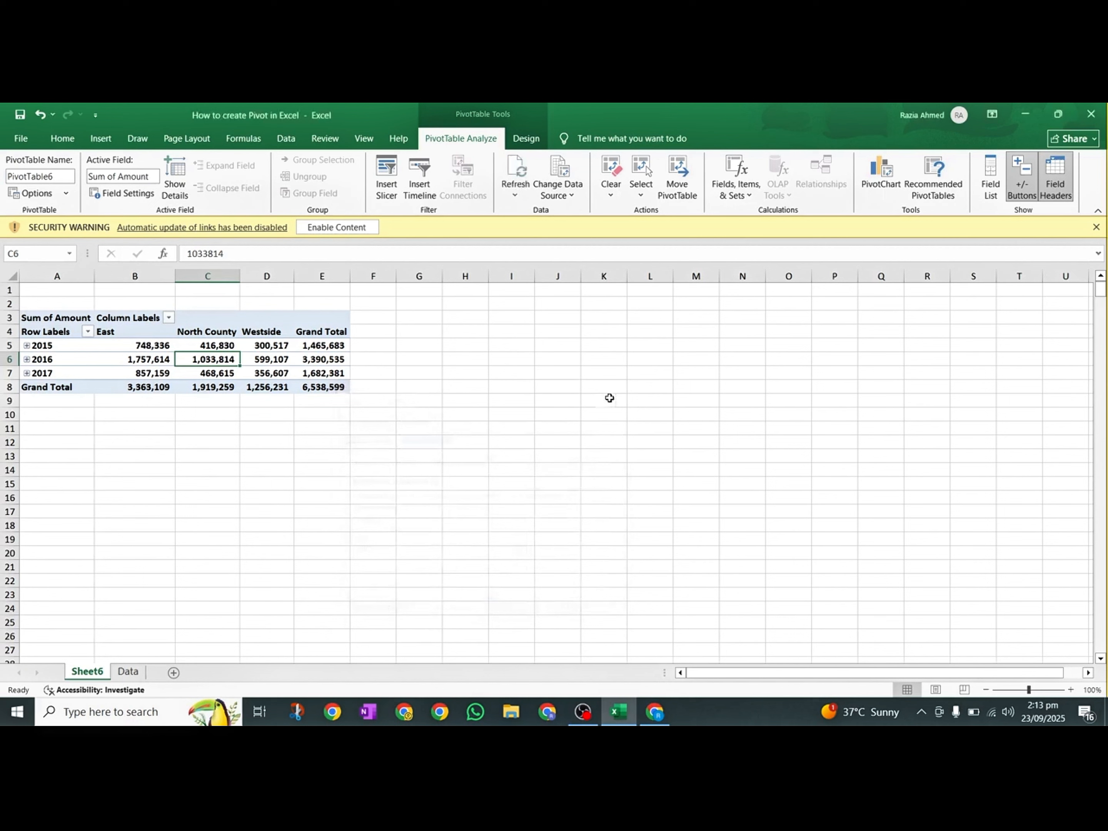
- Summarize the PivotTable's Amount values by Count
{"action": "right_click", "coordinate": [221, 360]}
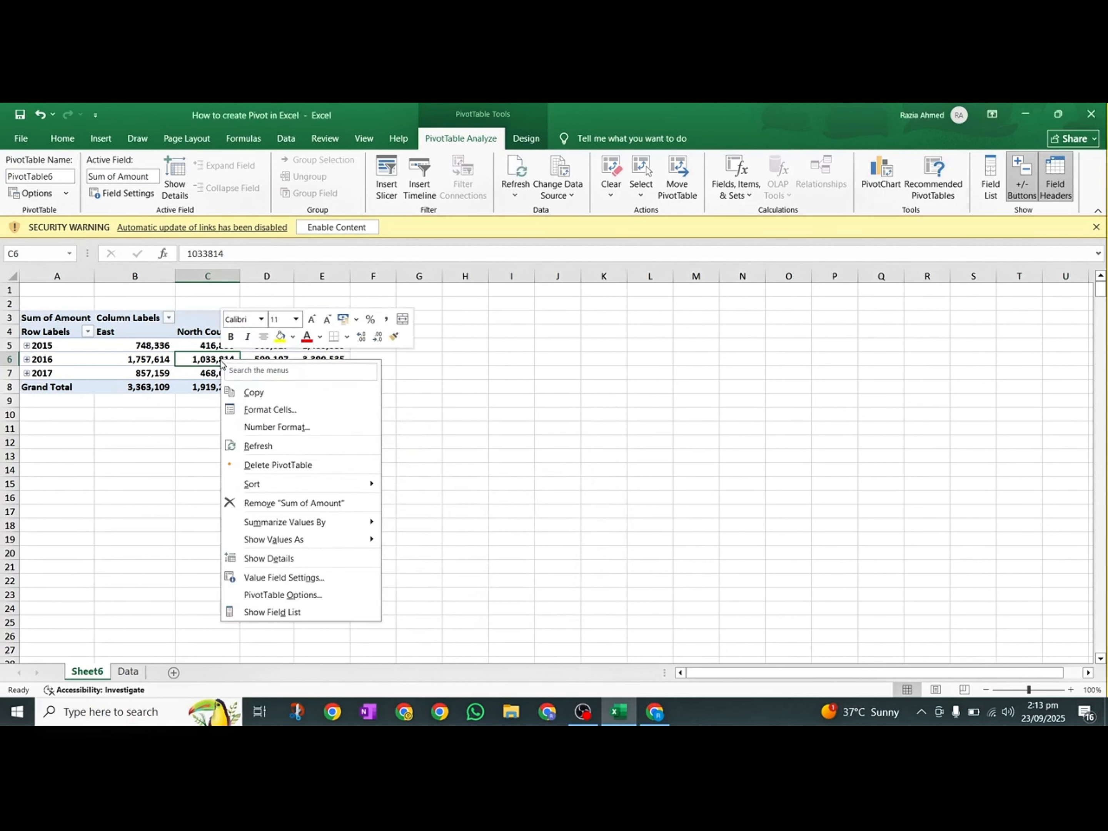
{"action": "mouse_move", "coordinate": [358, 485]}
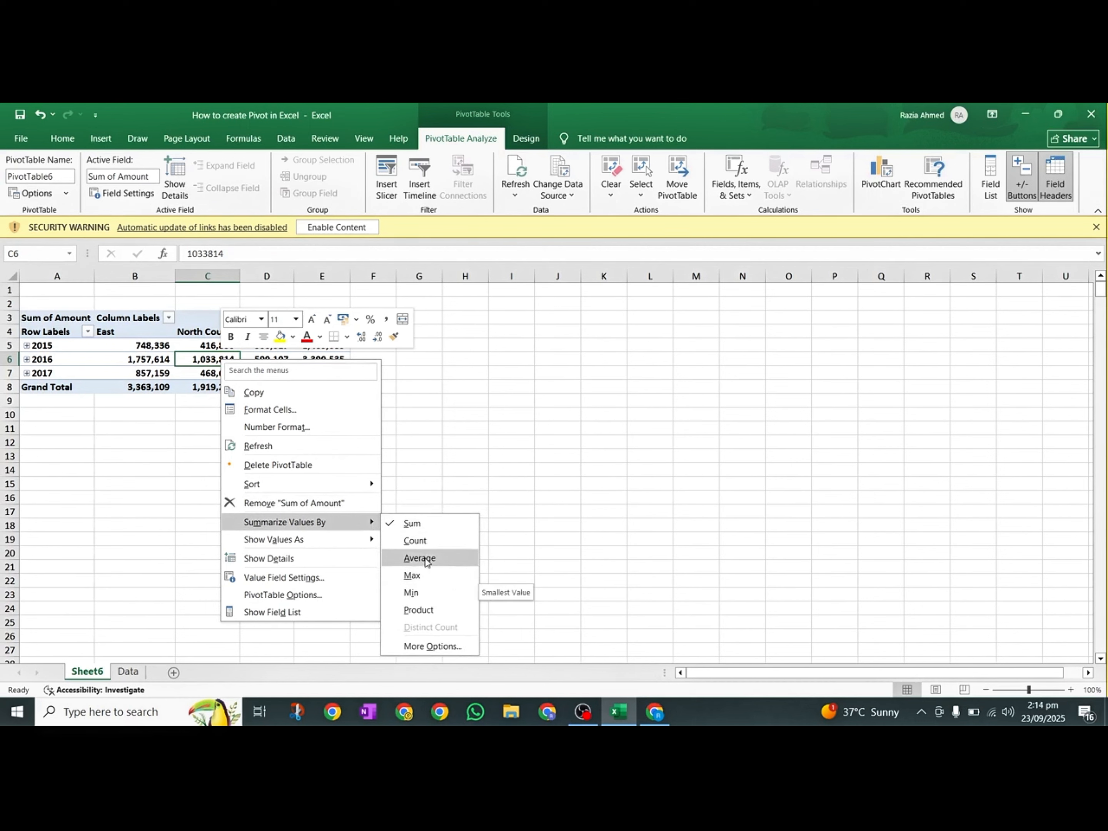
{"action": "left_click", "coordinate": [416, 541]}
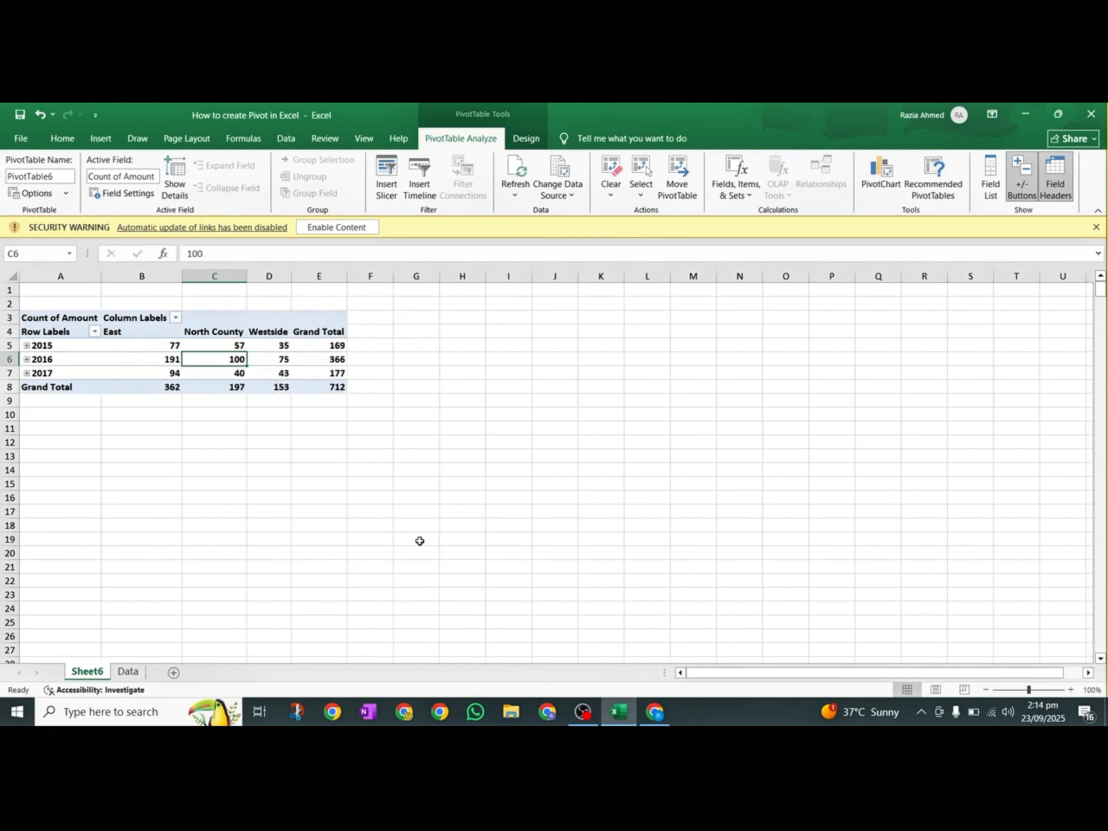
{"action": "right_click", "coordinate": [173, 344]}
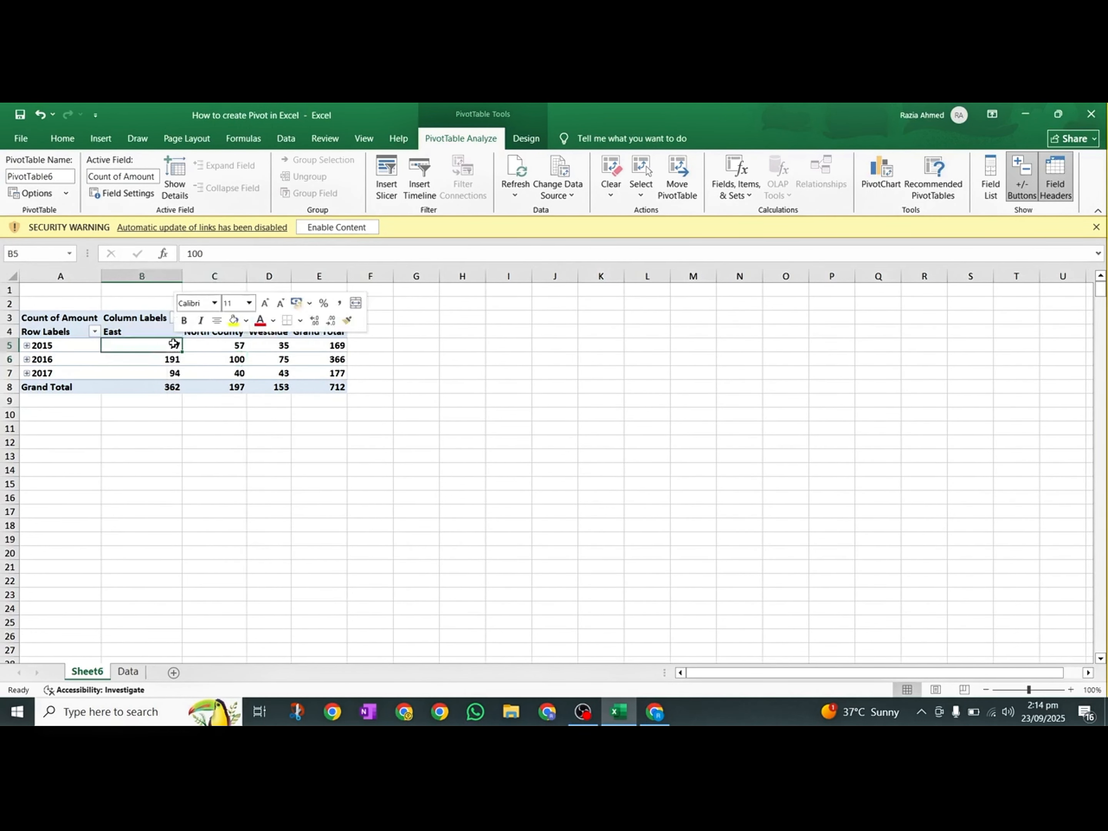
{"action": "left_click", "coordinate": [557, 308]}
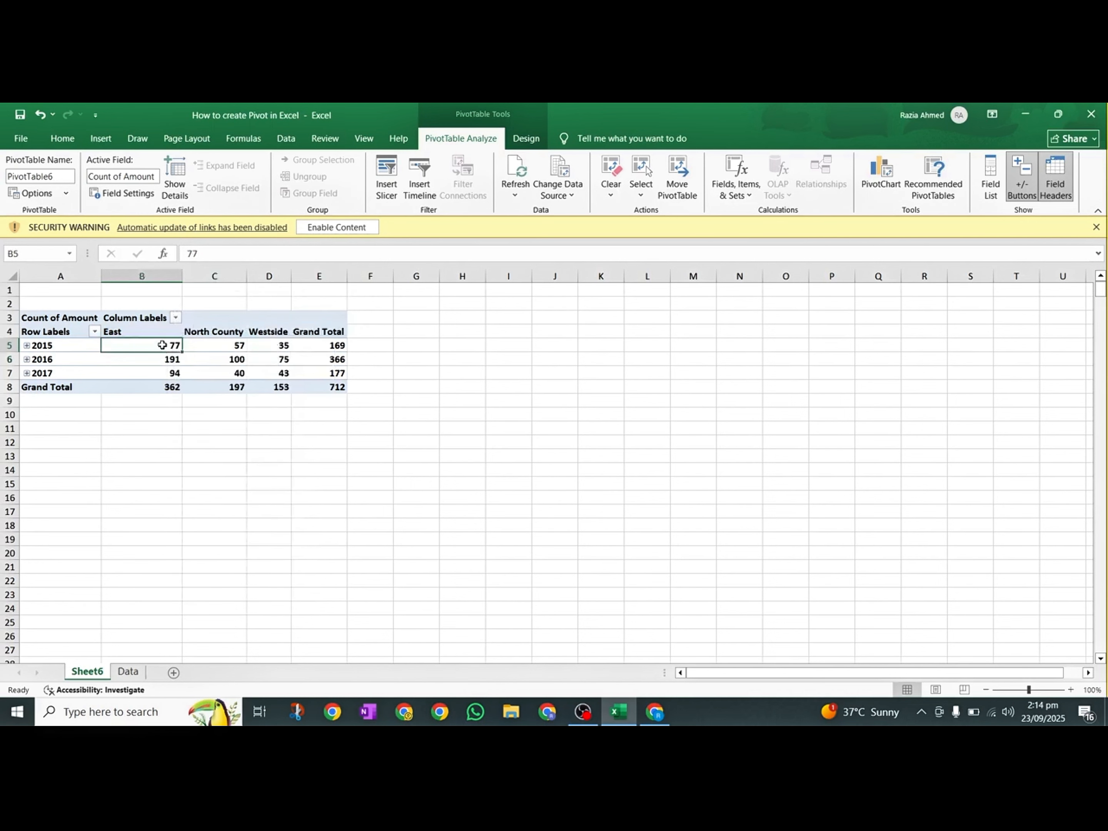
- Expand 2015 and its Qtr4 to examine the daily and monthly counts by branch
{"action": "mouse_move", "coordinate": [162, 346]}
{"action": "mouse_move", "coordinate": [59, 347]}
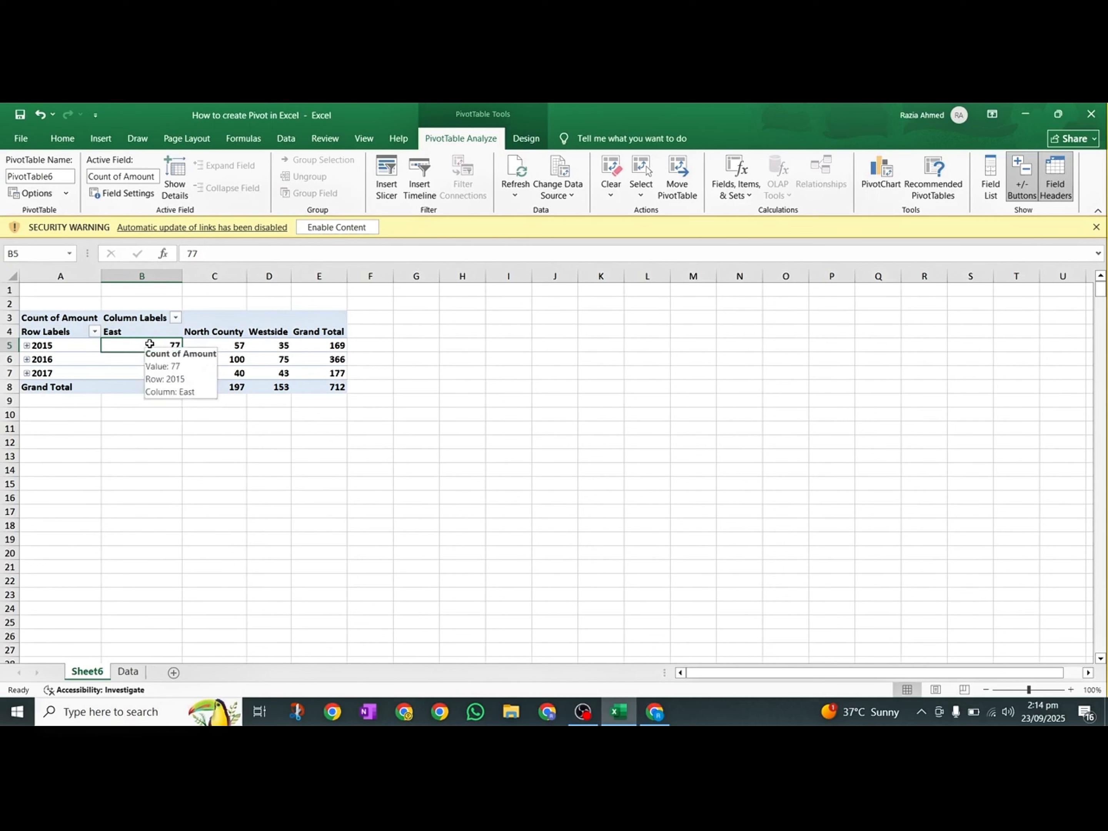
{"action": "left_click", "coordinate": [40, 345]}
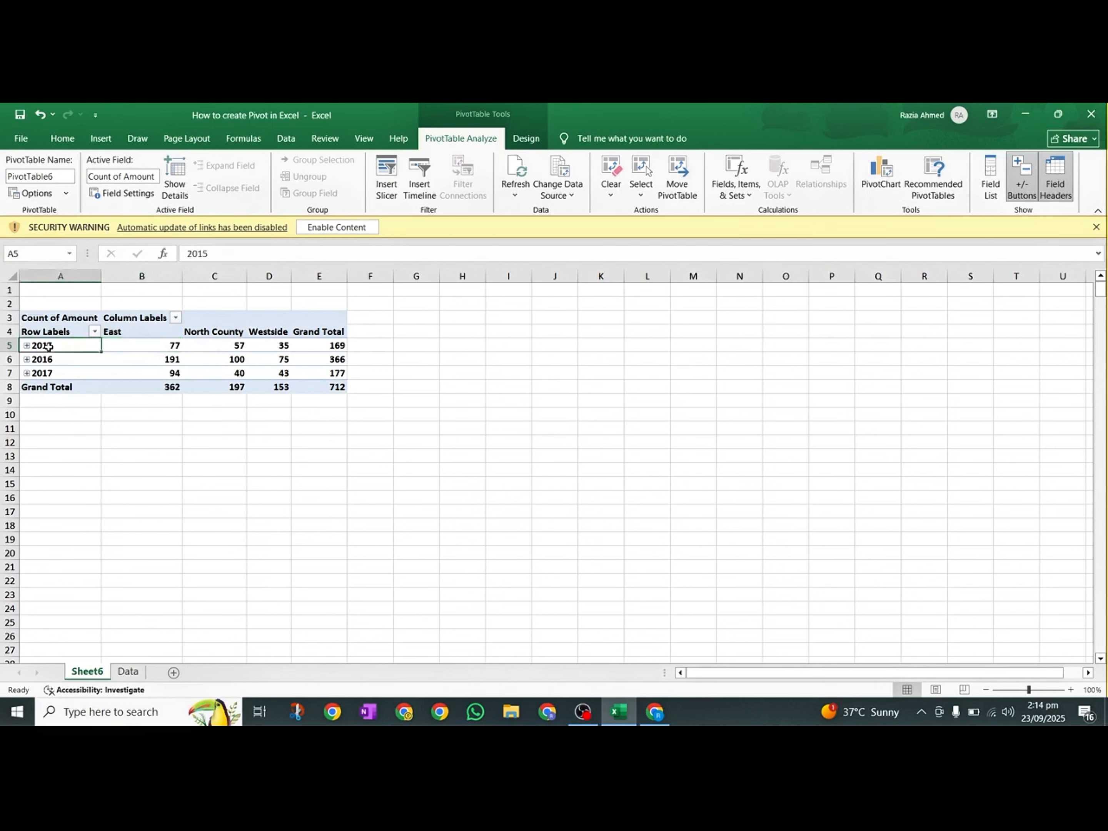
{"action": "left_click", "coordinate": [27, 345]}
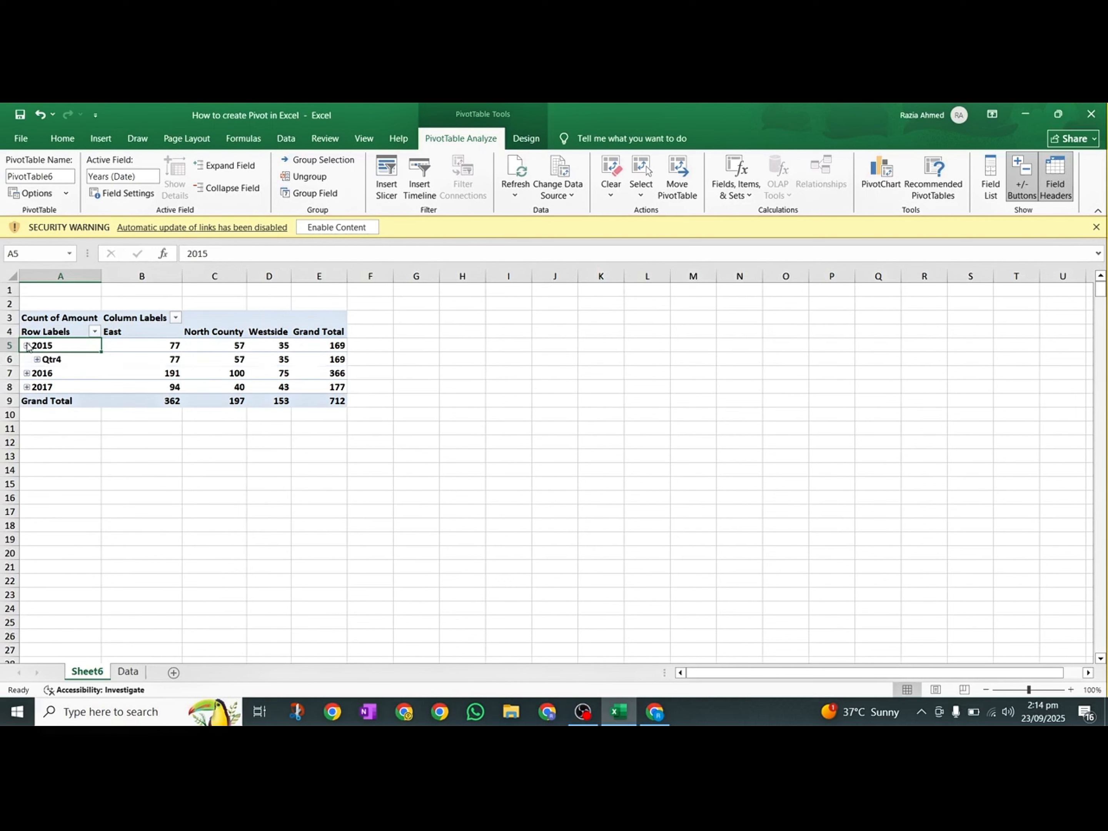
{"action": "left_click", "coordinate": [36, 359]}
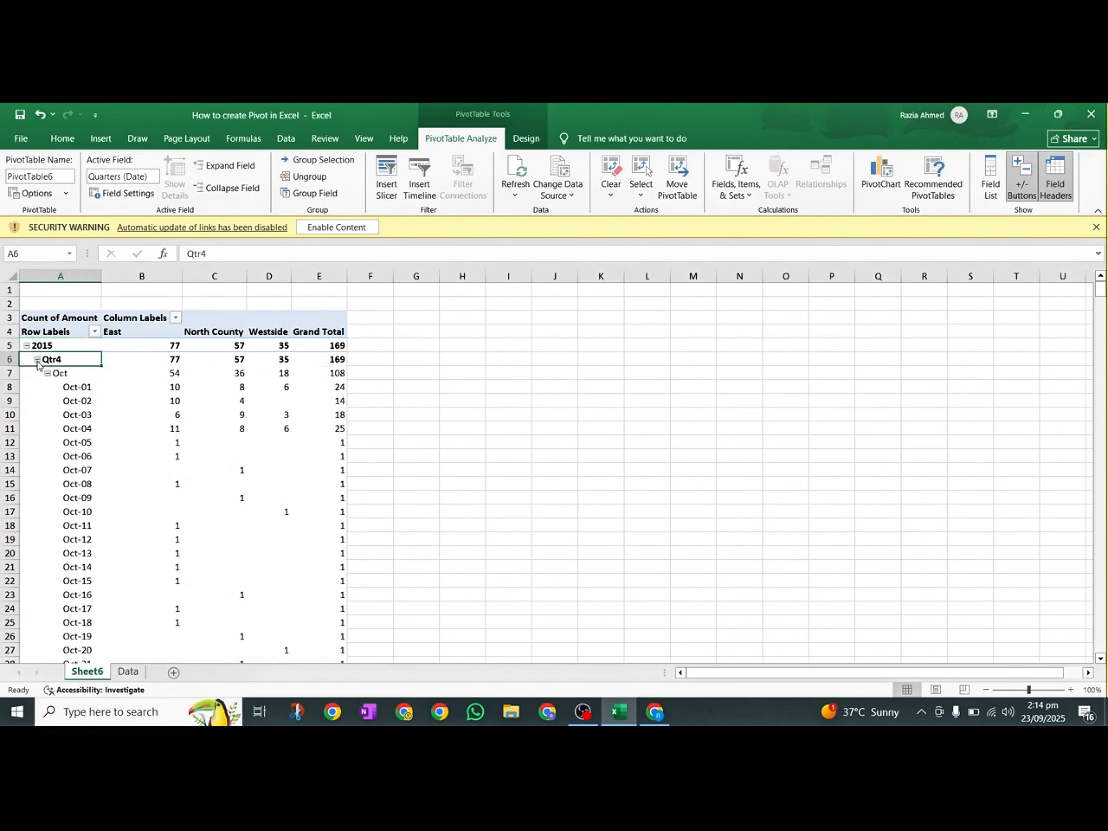
{"action": "scroll", "coordinate": [129, 495], "scroll_direction": "down", "scroll_amount": 12}
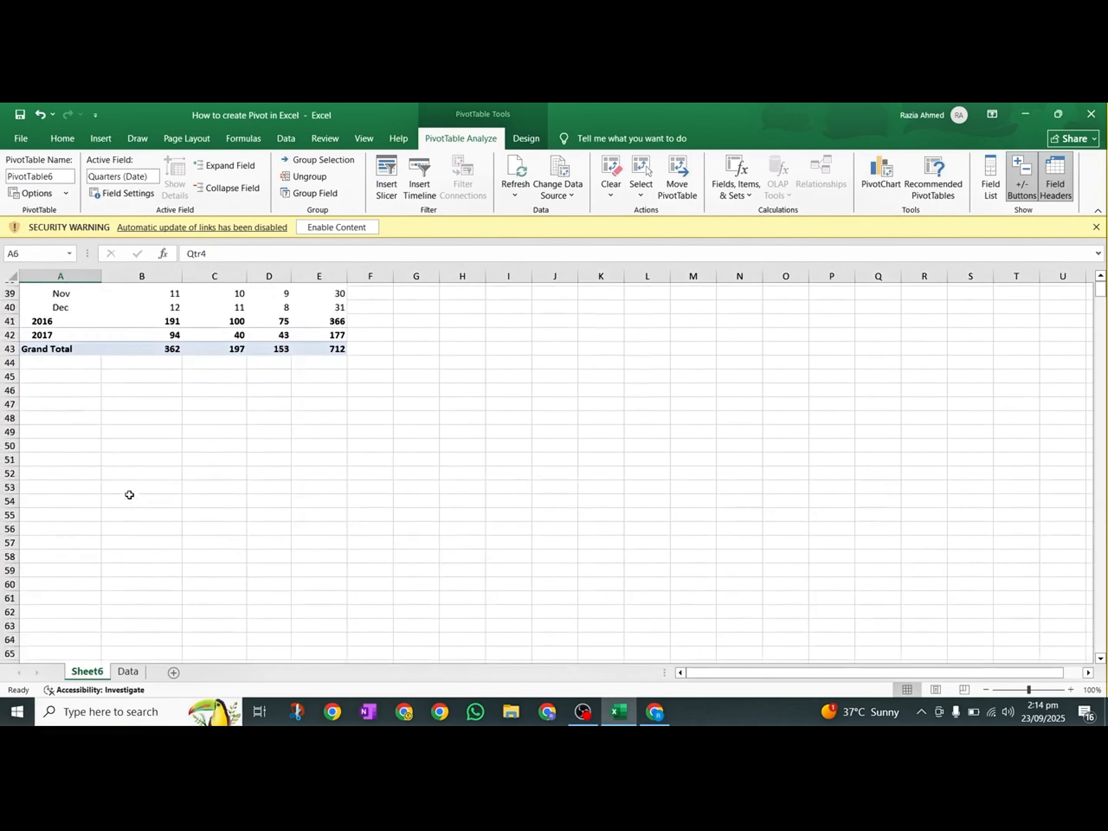
{"action": "scroll", "coordinate": [129, 495], "scroll_direction": "up", "scroll_amount": 12}
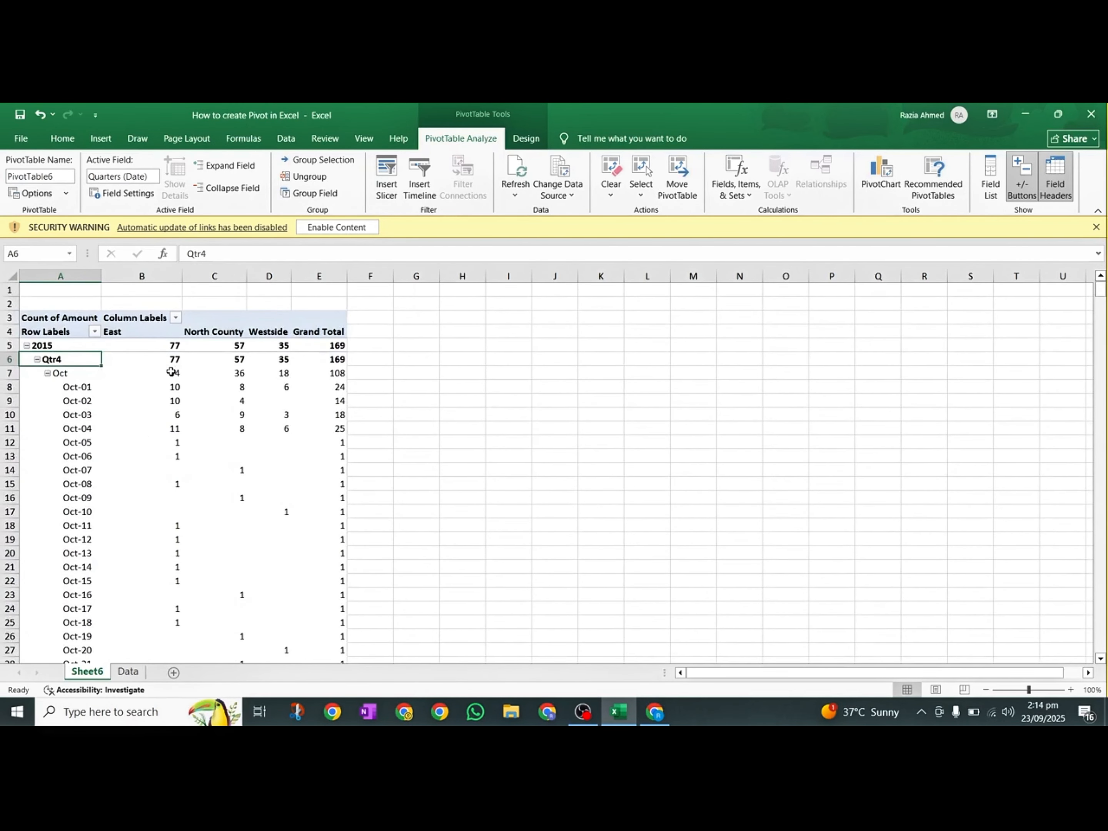
- Extract the records behind the October 2015 East count to a new sheet, review them, and return to Sheet6
{"action": "double_click", "coordinate": [170, 371]}
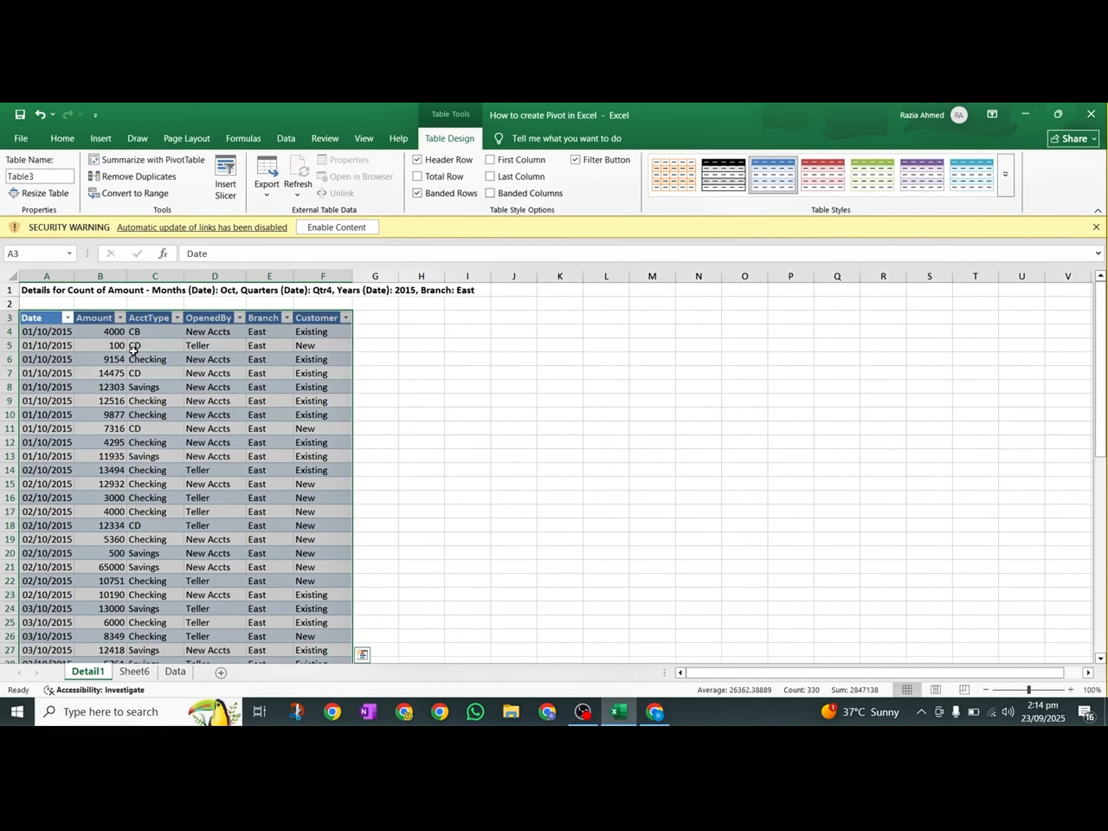
{"action": "scroll", "coordinate": [175, 464], "scroll_direction": "down", "scroll_amount": 20}
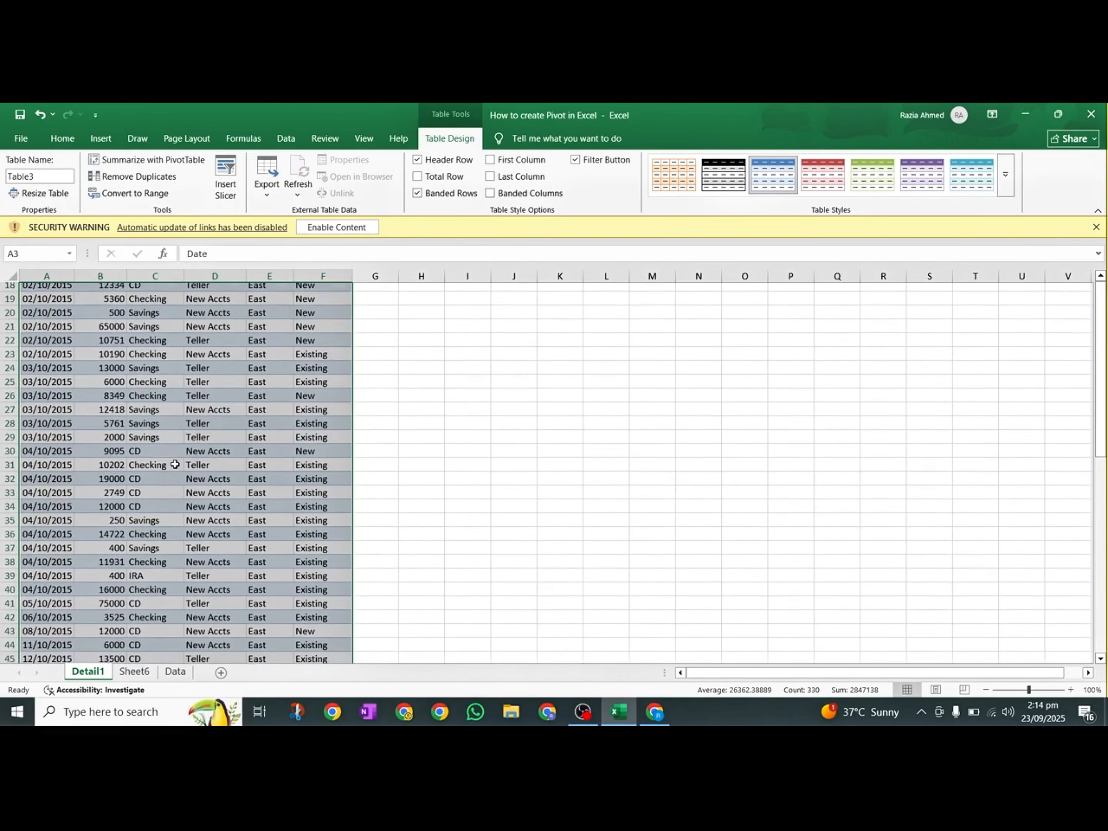
{"action": "scroll", "coordinate": [175, 464], "scroll_direction": "up", "scroll_amount": 20}
{"action": "scroll", "coordinate": [175, 464], "scroll_direction": "down", "scroll_amount": 13}
{"action": "scroll", "coordinate": [175, 464], "scroll_direction": "up", "scroll_amount": 13}
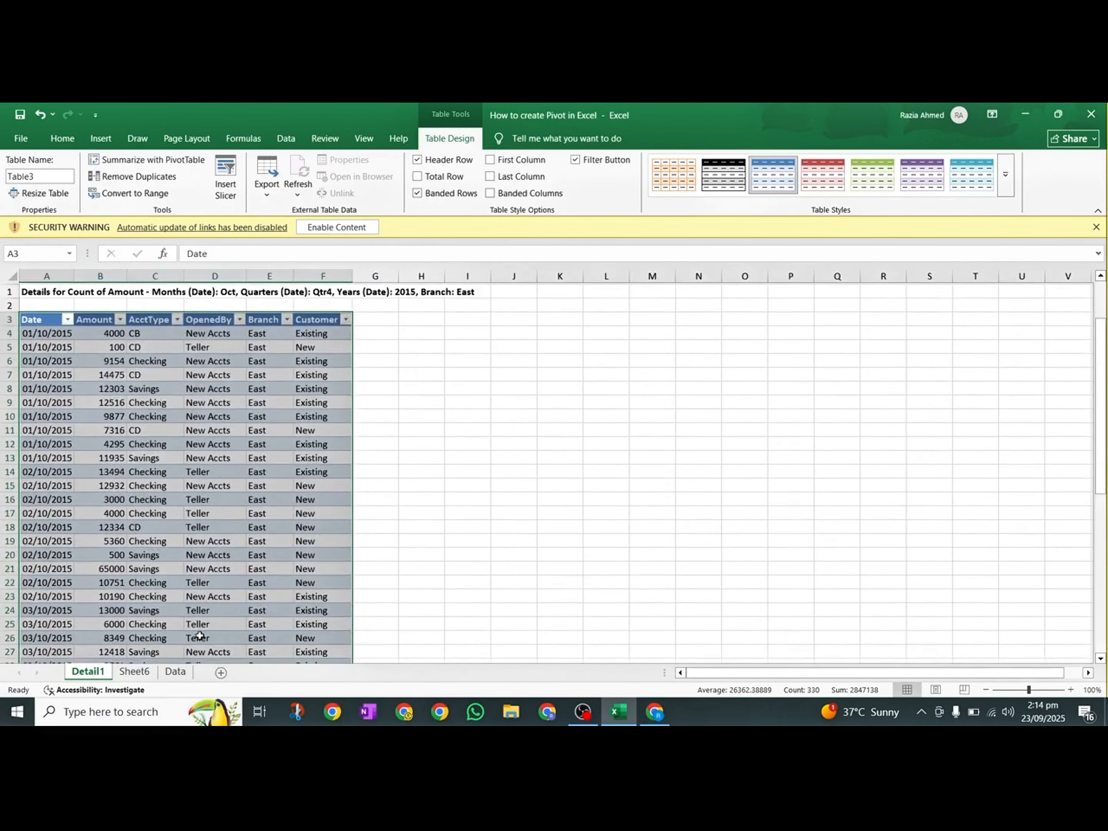
{"action": "left_click", "coordinate": [176, 671]}
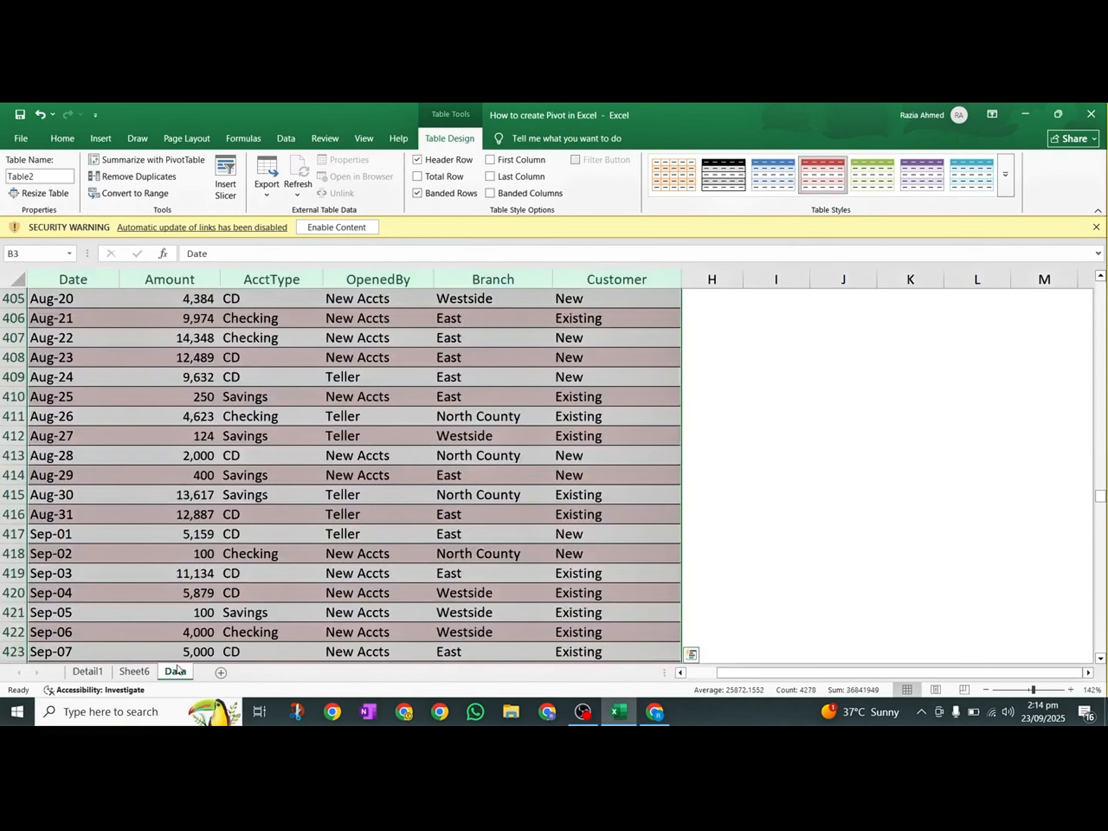
{"action": "left_click", "coordinate": [143, 676]}
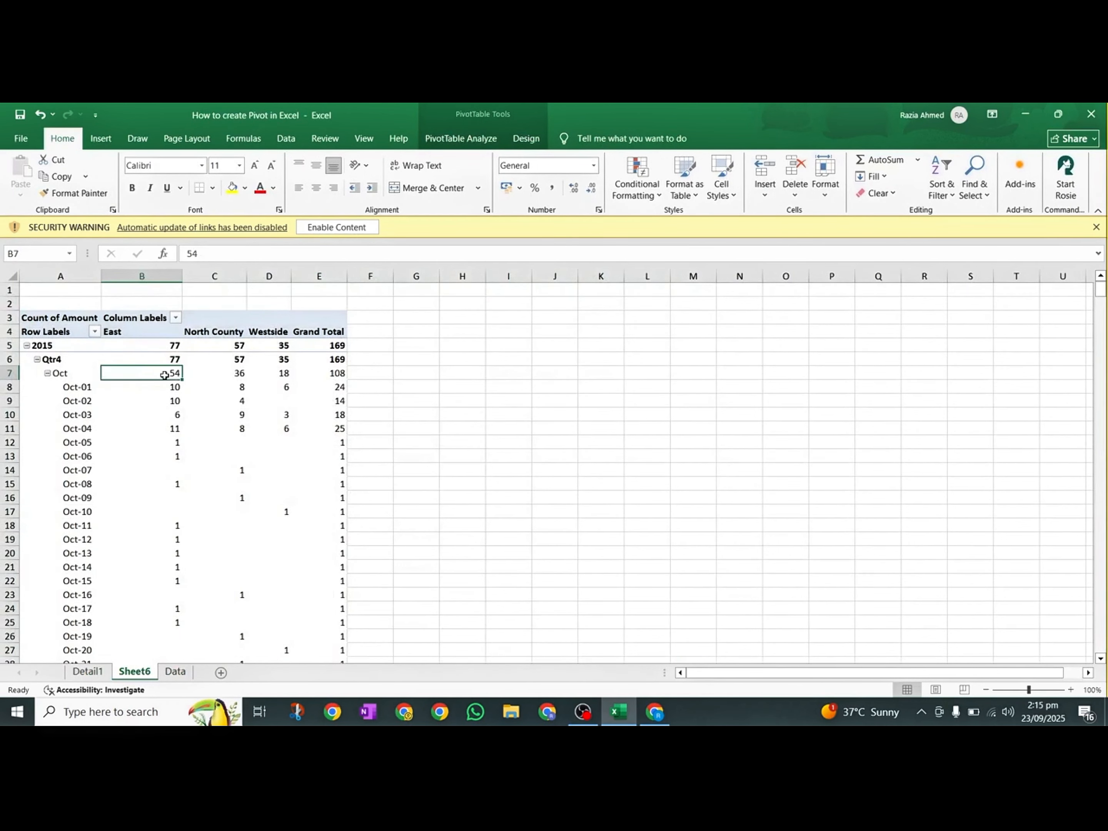
- Examine the 2015 Qtr4 counts and select the East values from the October subtotal down to December
{"action": "mouse_move", "coordinate": [178, 392]}
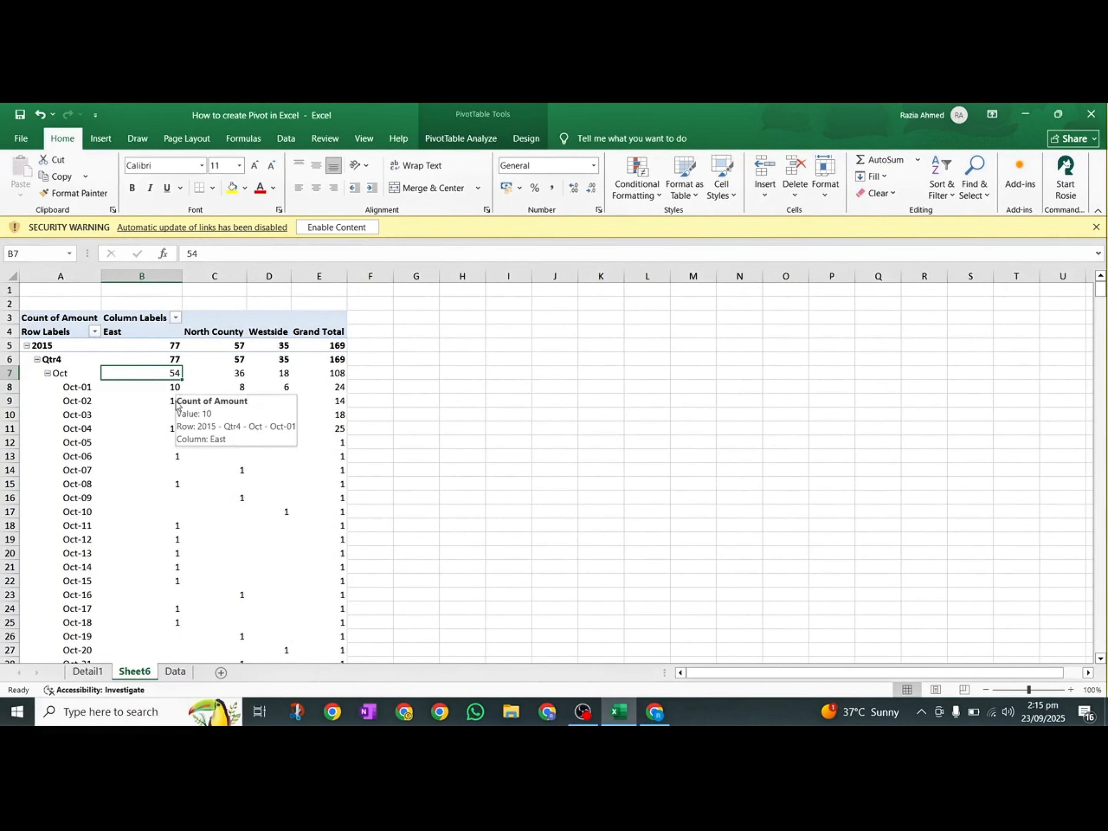
{"action": "scroll", "coordinate": [140, 484], "scroll_direction": "down", "scroll_amount": 5}
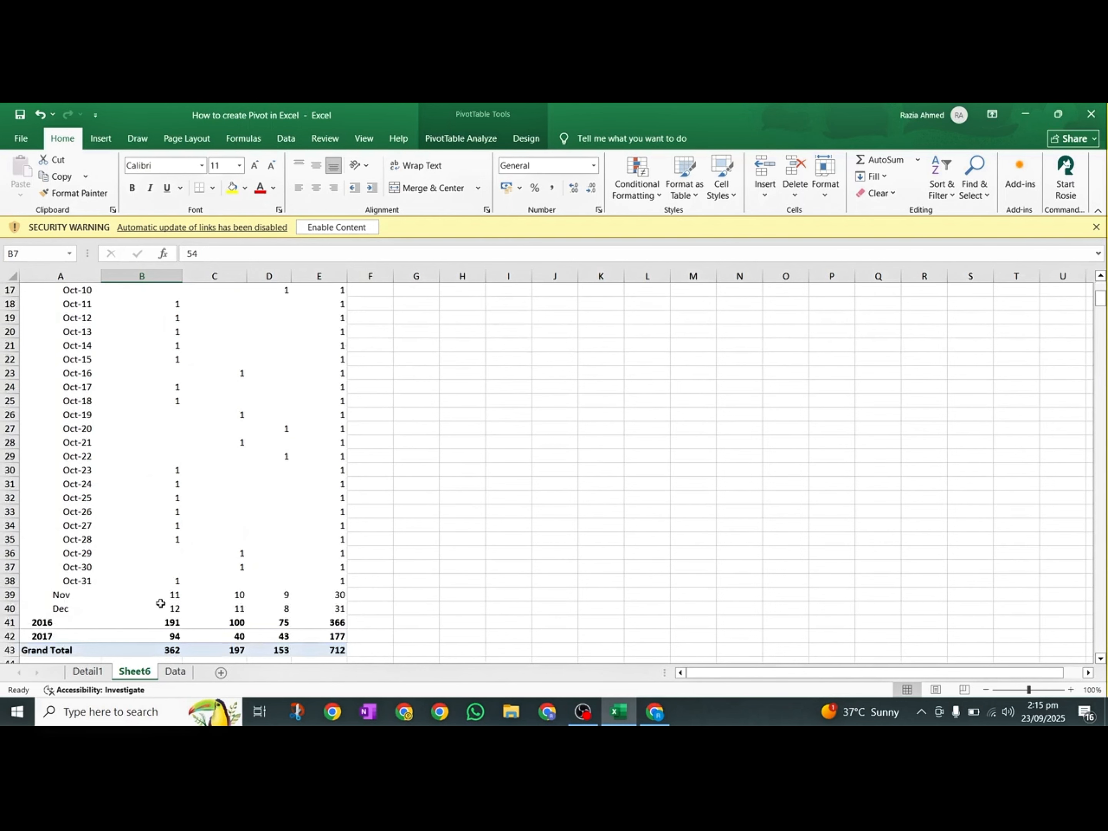
{"action": "scroll", "coordinate": [201, 504], "scroll_direction": "up", "scroll_amount": 5}
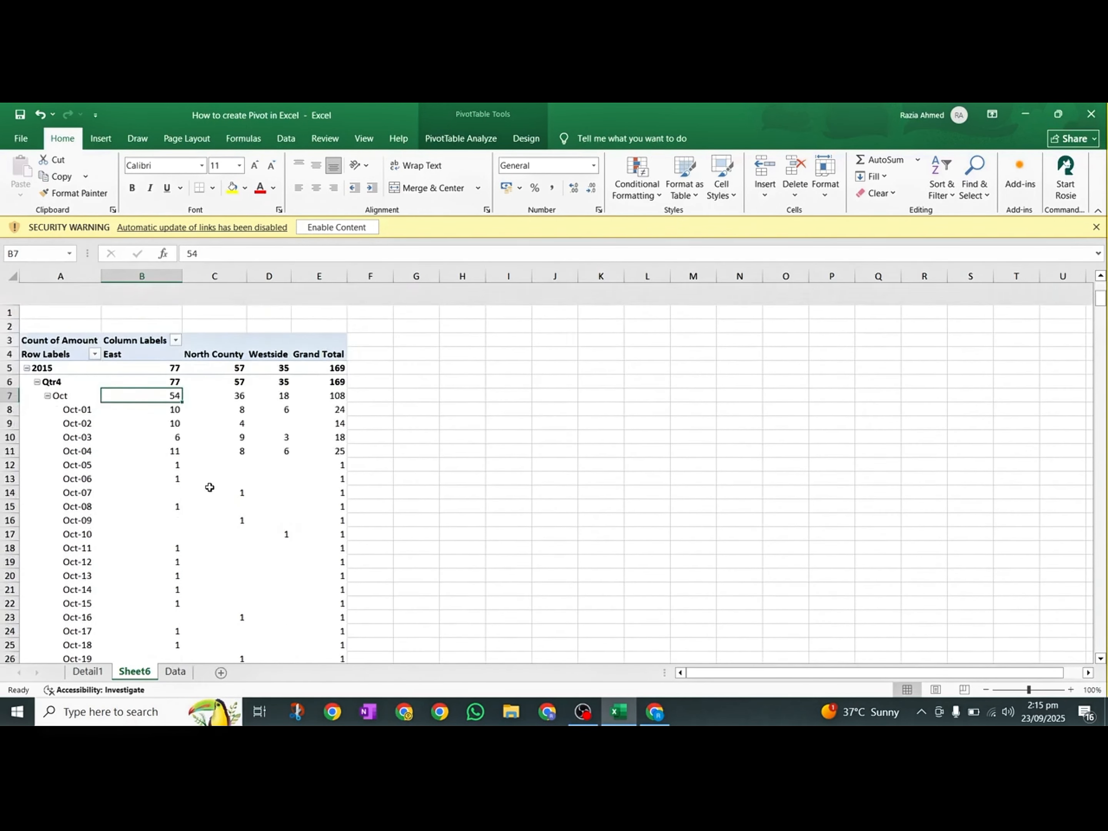
{"action": "left_click_drag", "start_coordinate": [166, 372], "coordinate": [166, 616]}
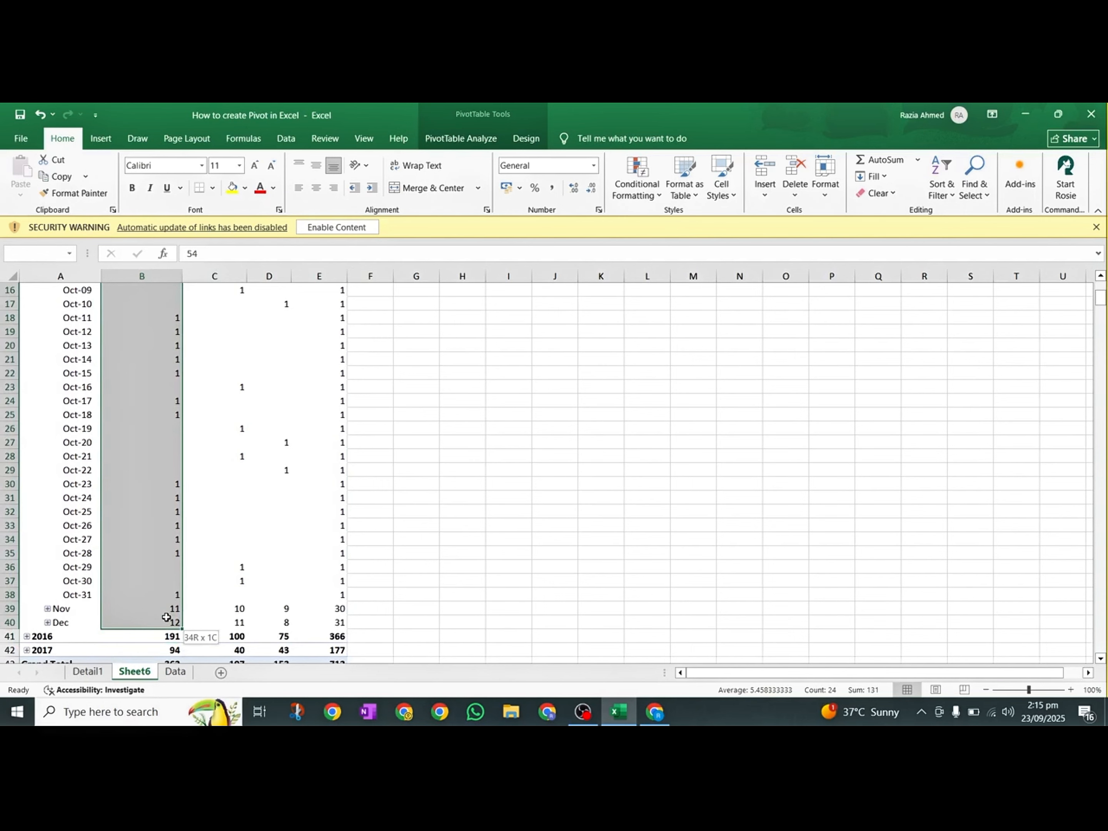
{"action": "left_click_drag", "start_coordinate": [166, 617], "coordinate": [166, 617]}
{"action": "scroll", "coordinate": [302, 489], "scroll_direction": "up", "scroll_amount": 2}
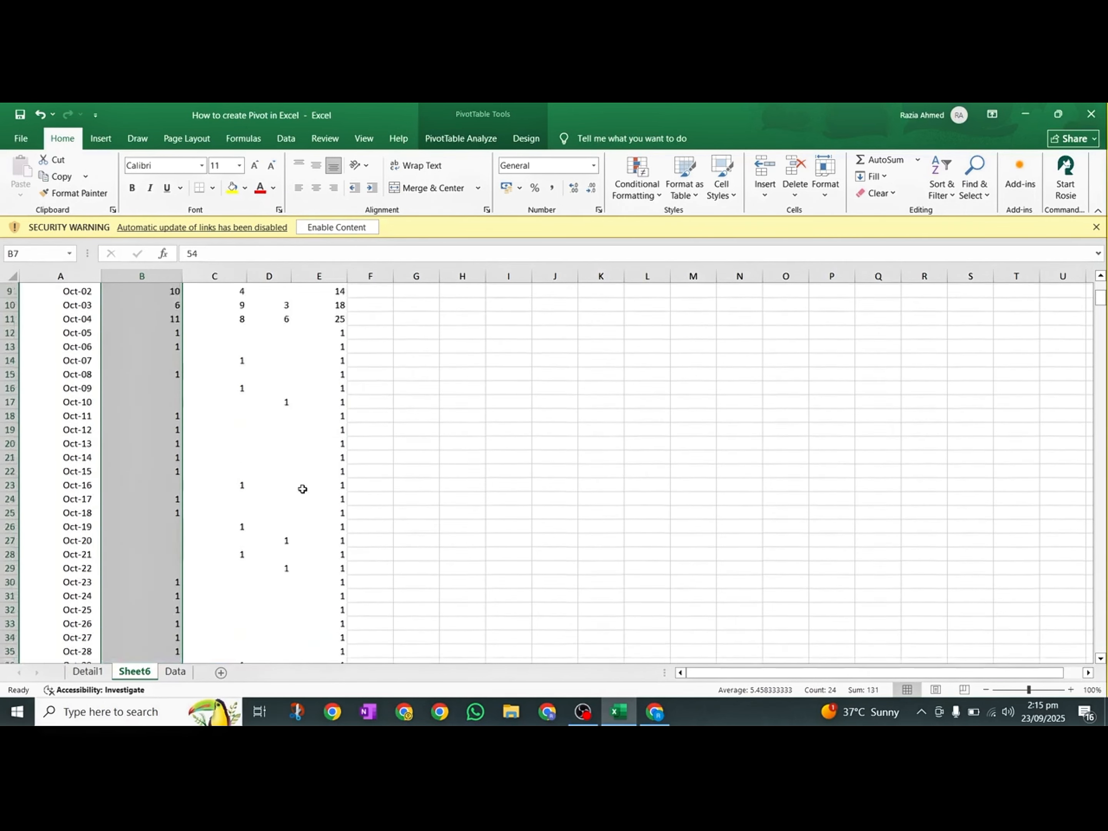
{"action": "scroll", "coordinate": [302, 489], "scroll_direction": "up", "scroll_amount": 3}
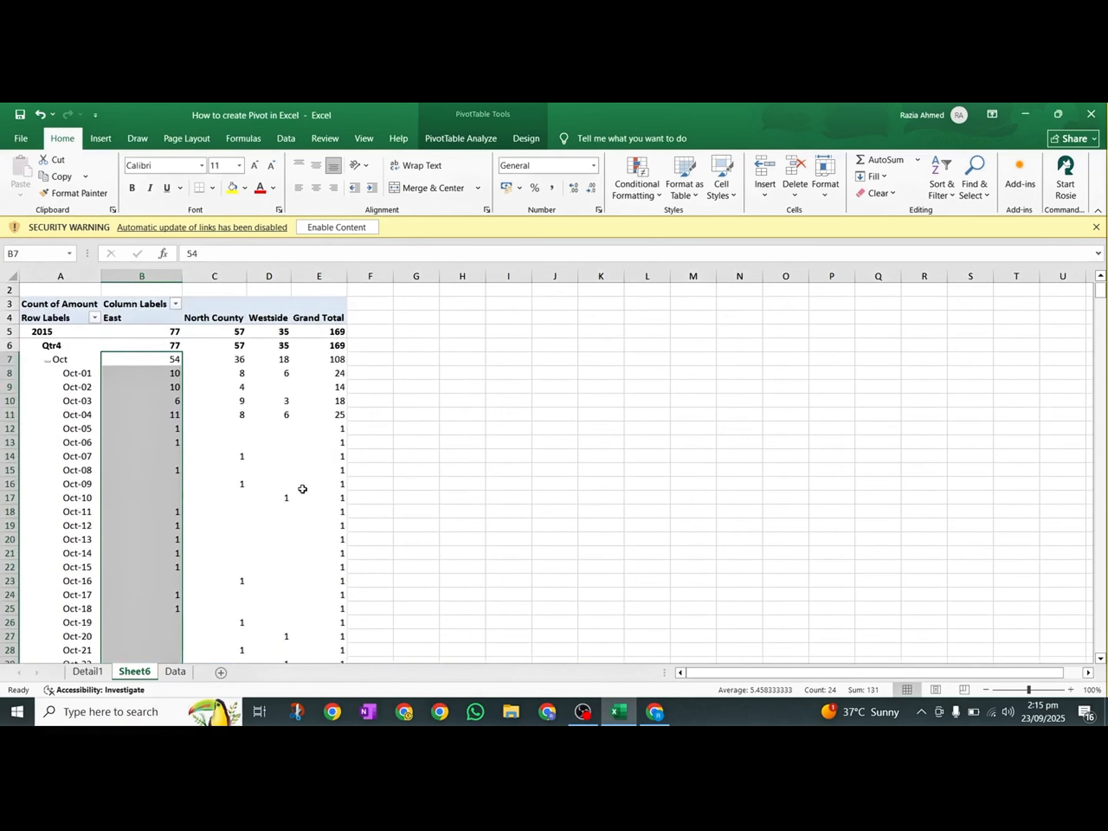
- Reselect the East counts from Oct-01 down to December, without the October subtotal, to check their sum
{"action": "left_click", "coordinate": [269, 470]}
{"action": "left_click_drag", "start_coordinate": [173, 359], "coordinate": [167, 590]}
{"action": "left_click", "coordinate": [162, 375]}
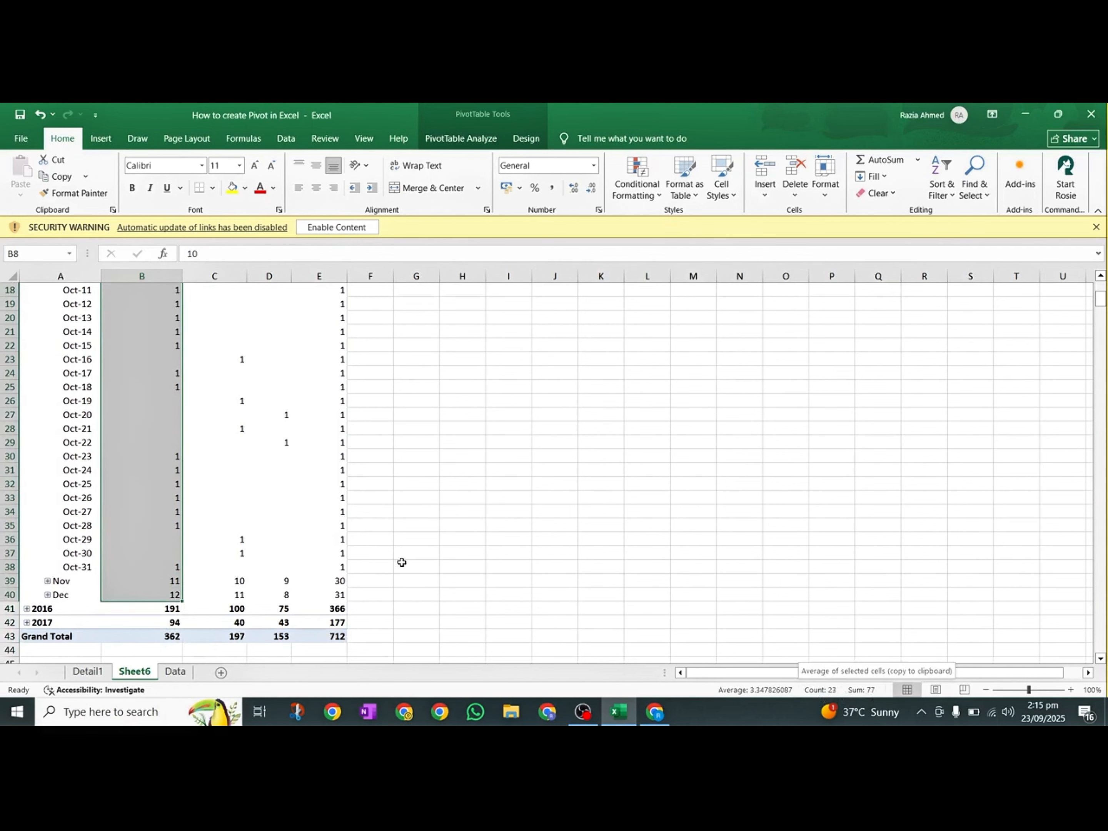
{"action": "scroll", "coordinate": [438, 401], "scroll_direction": "up", "scroll_amount": 6}
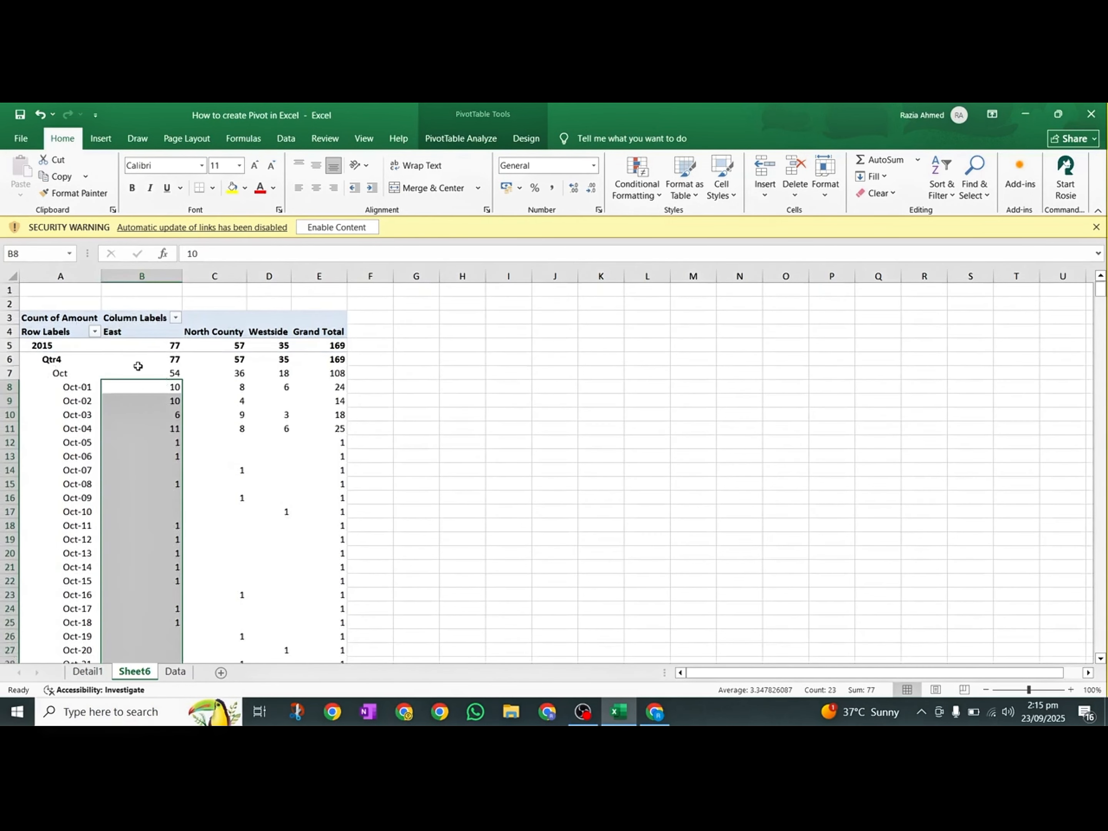
- Extract the October 2015 North County records to a new sheet, and collapse October and Qtr4 in Sheet6's PivotTable
{"action": "double_click", "coordinate": [202, 373]}
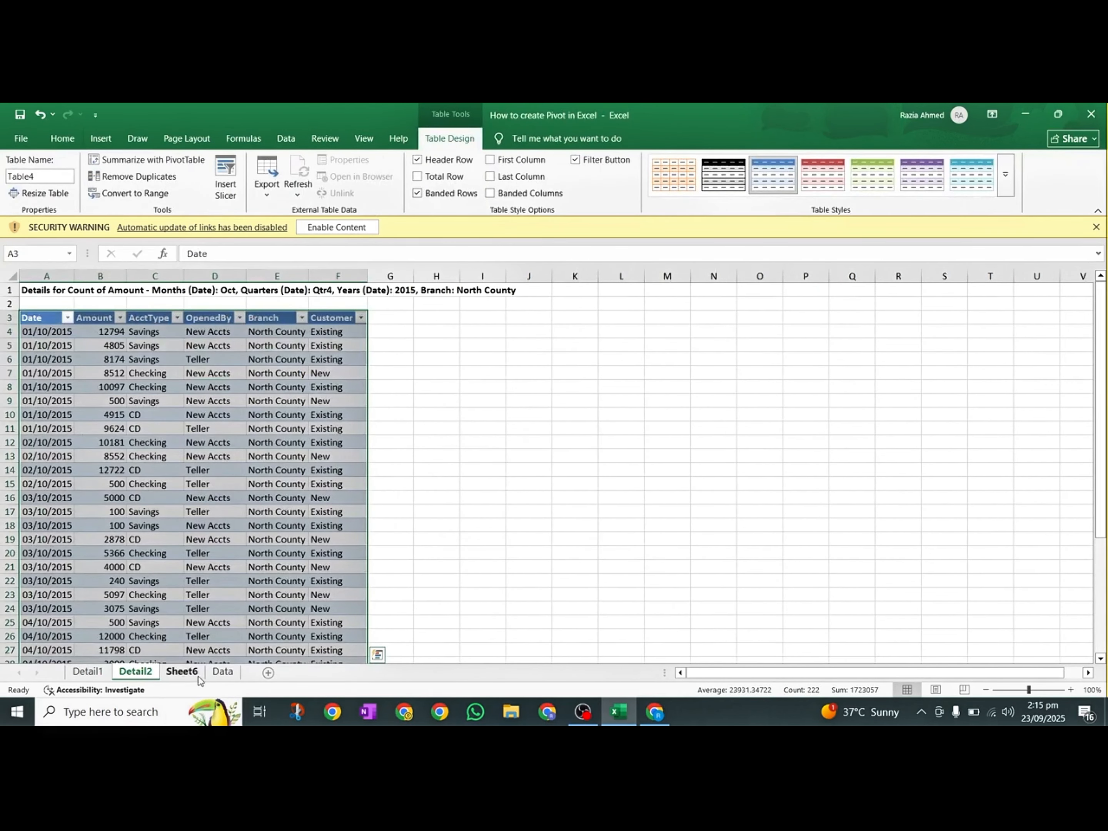
{"action": "left_click", "coordinate": [187, 673]}
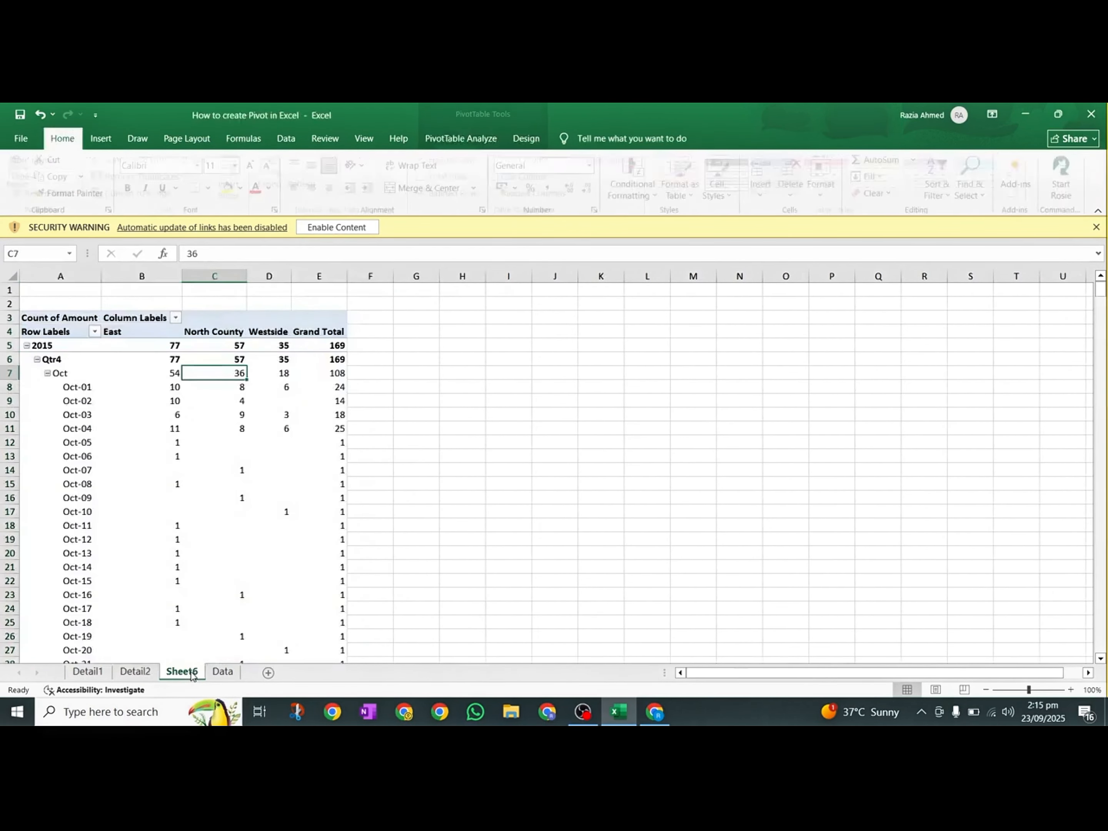
{"action": "left_click", "coordinate": [47, 373]}
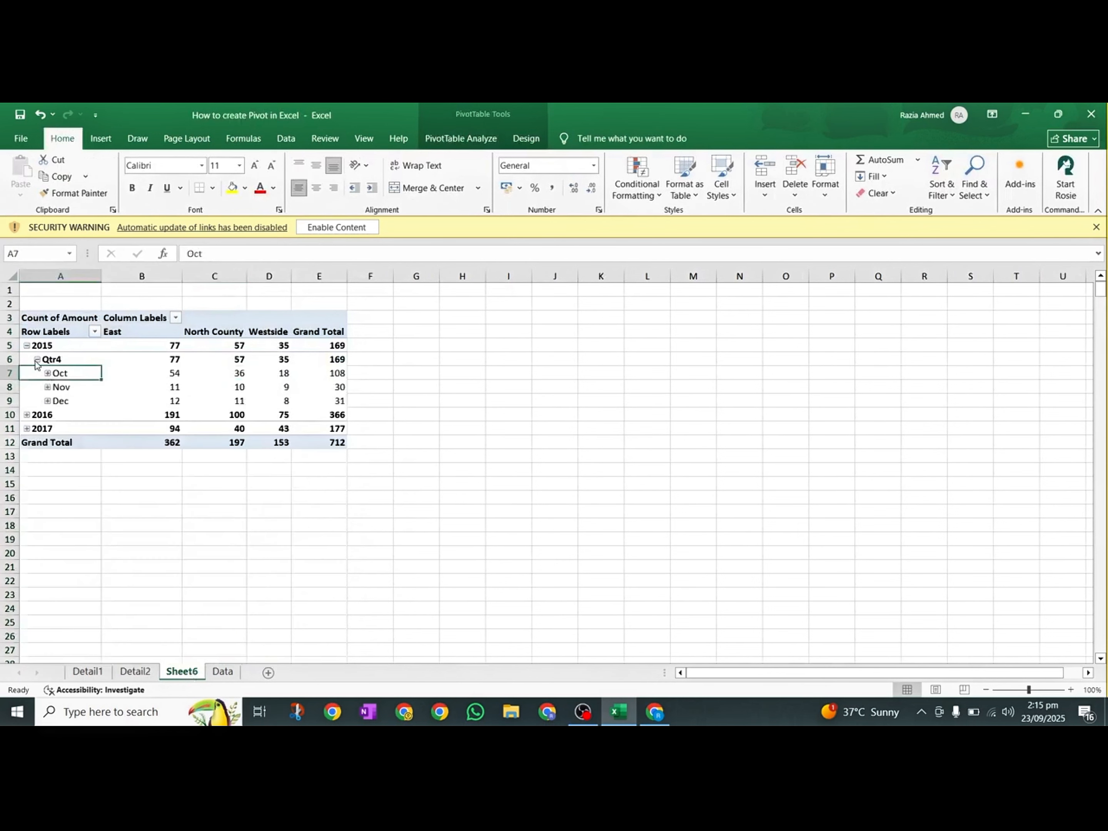
{"action": "left_click", "coordinate": [36, 360]}
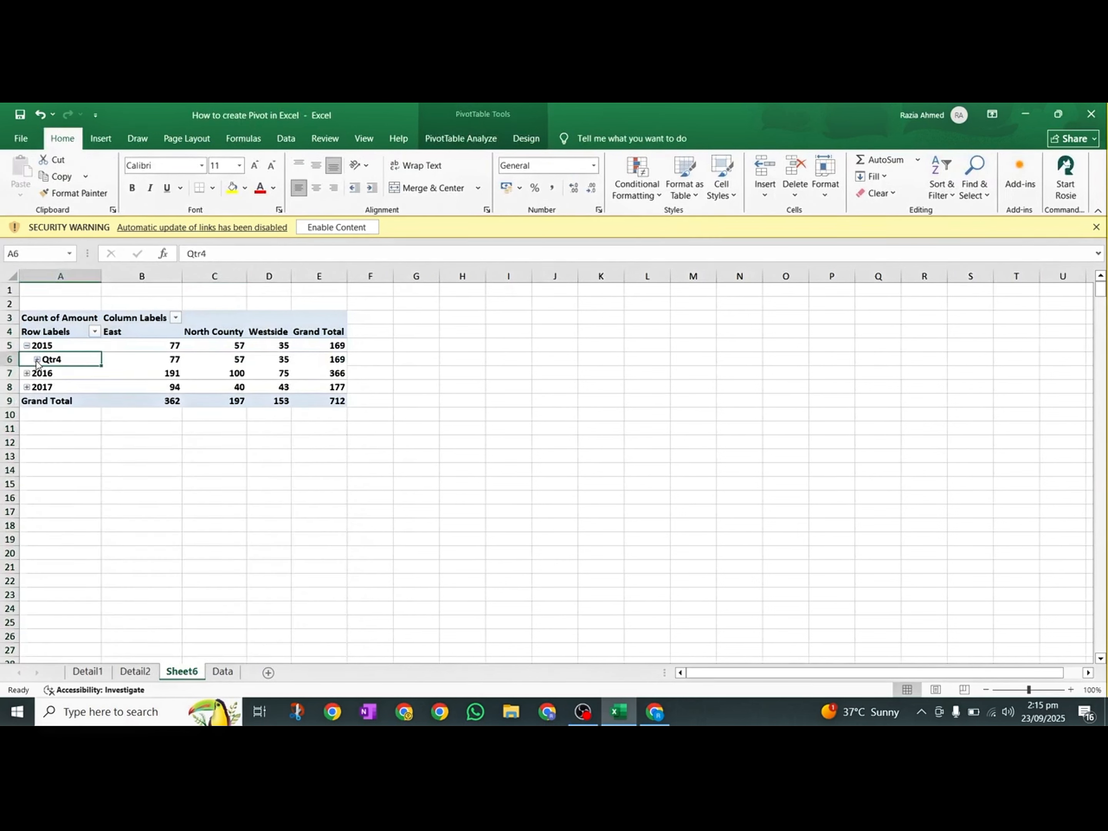
- Collapse the 2015 group in Sheet6's PivotTable so that only the year rows remain
{"action": "left_click", "coordinate": [168, 358]}
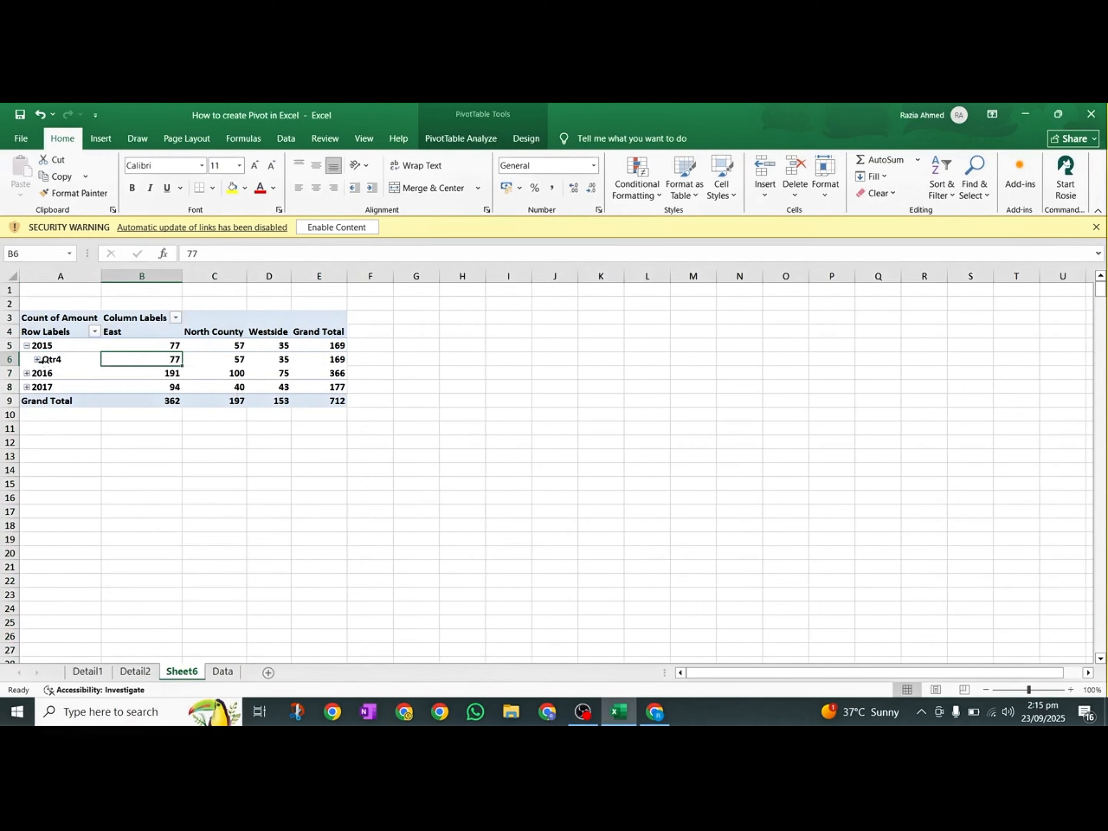
{"action": "left_click", "coordinate": [28, 346]}
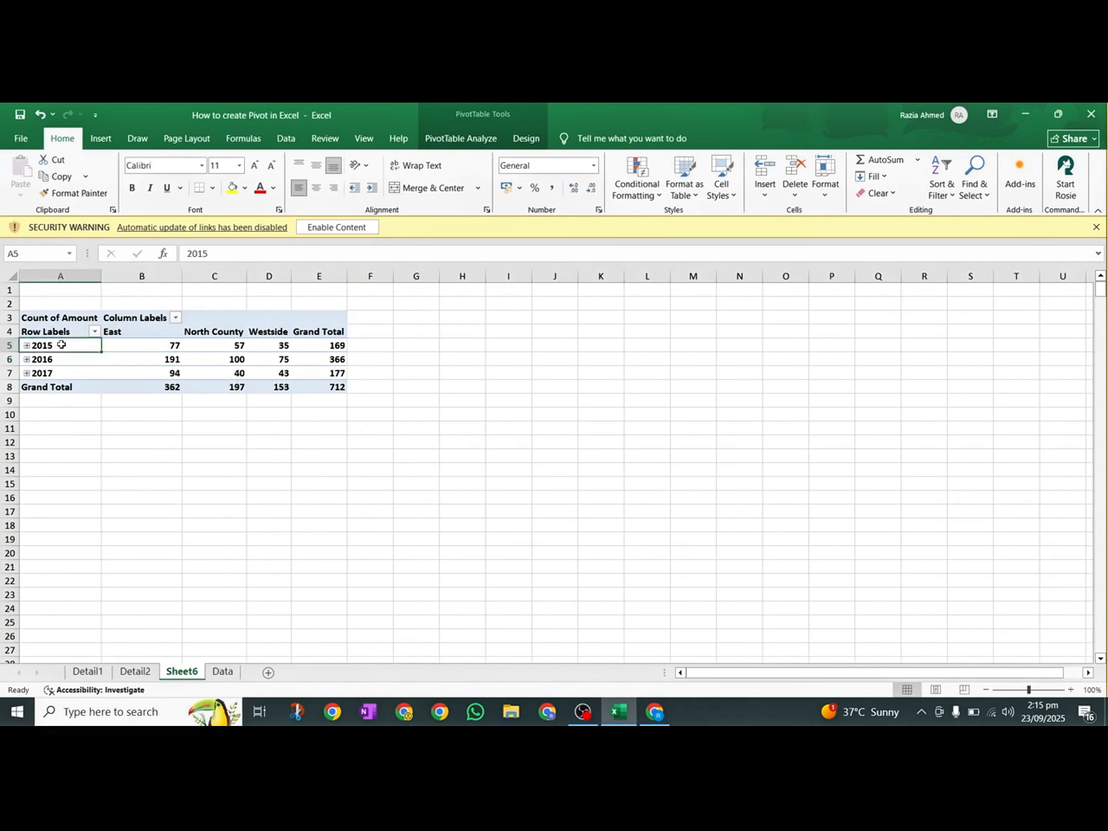
- Review the commands available for the 2016 North County count, and view the PivotTable Options without changing them
{"action": "right_click", "coordinate": [224, 360]}
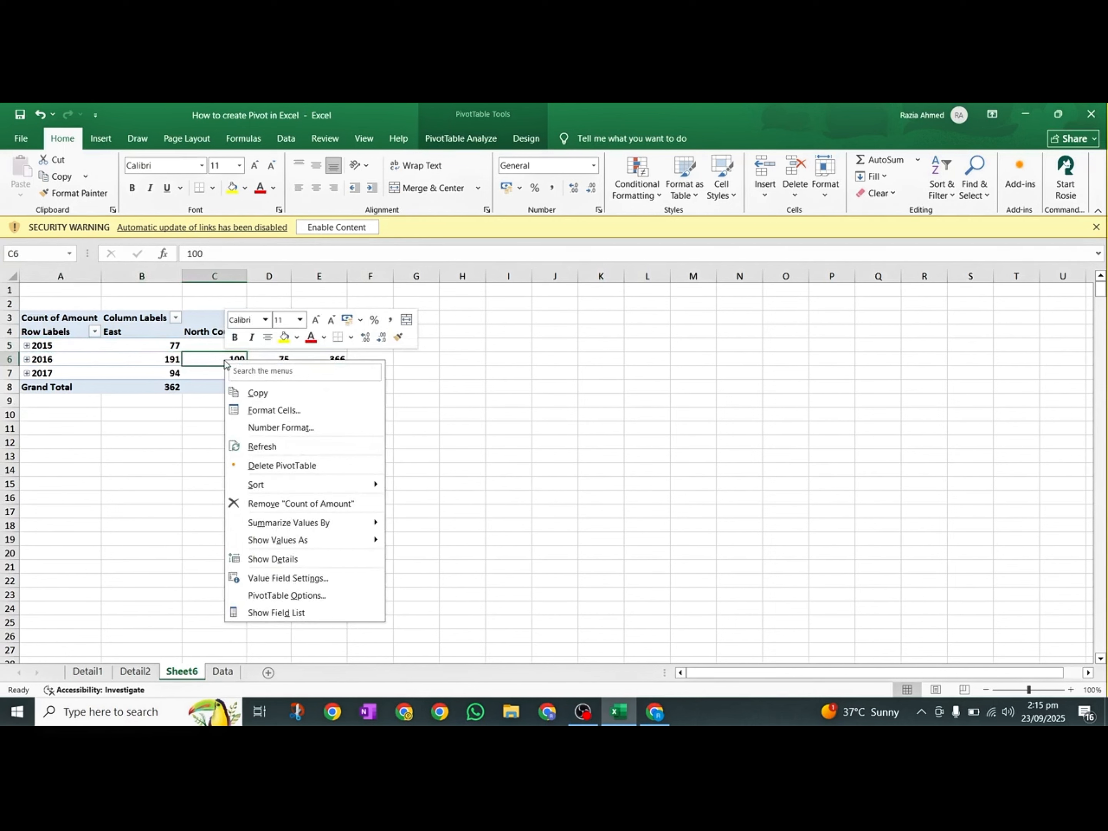
{"action": "mouse_move", "coordinate": [380, 523]}
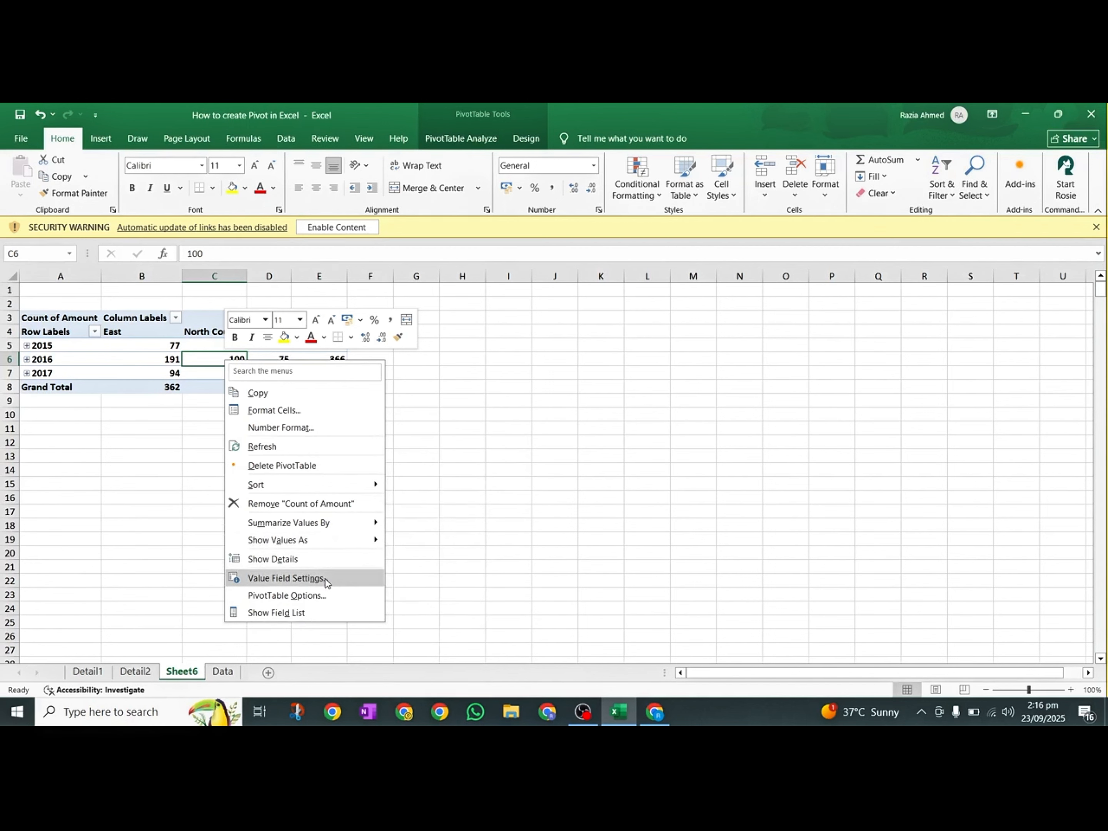
{"action": "left_click", "coordinate": [315, 598]}
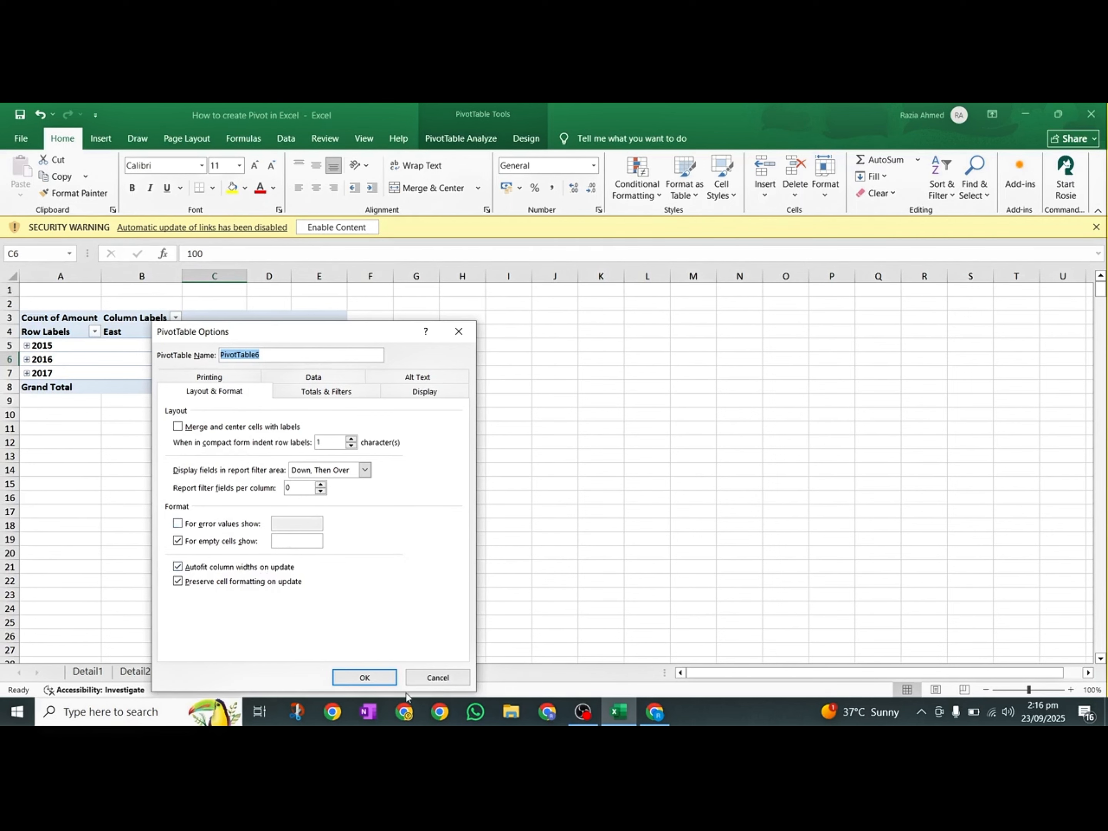
{"action": "left_click", "coordinate": [436, 678]}
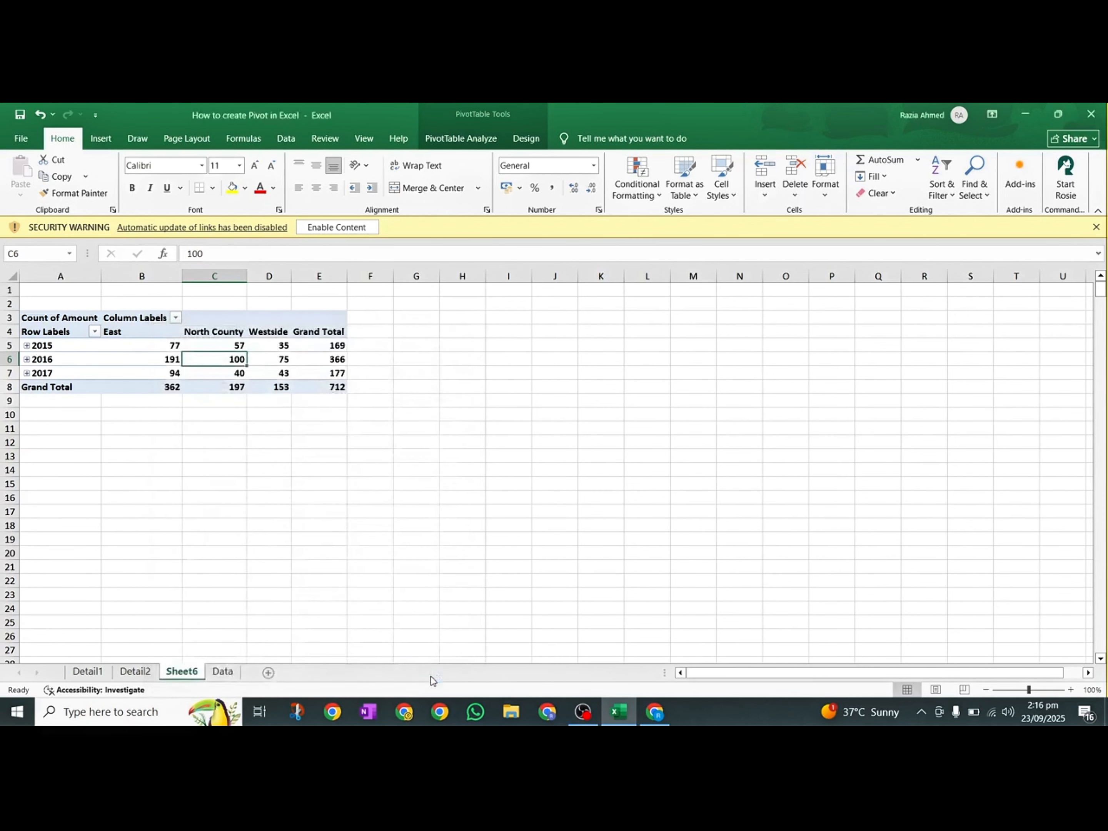
- Show the PivotTable field list and hide it again
{"action": "right_click", "coordinate": [229, 360]}
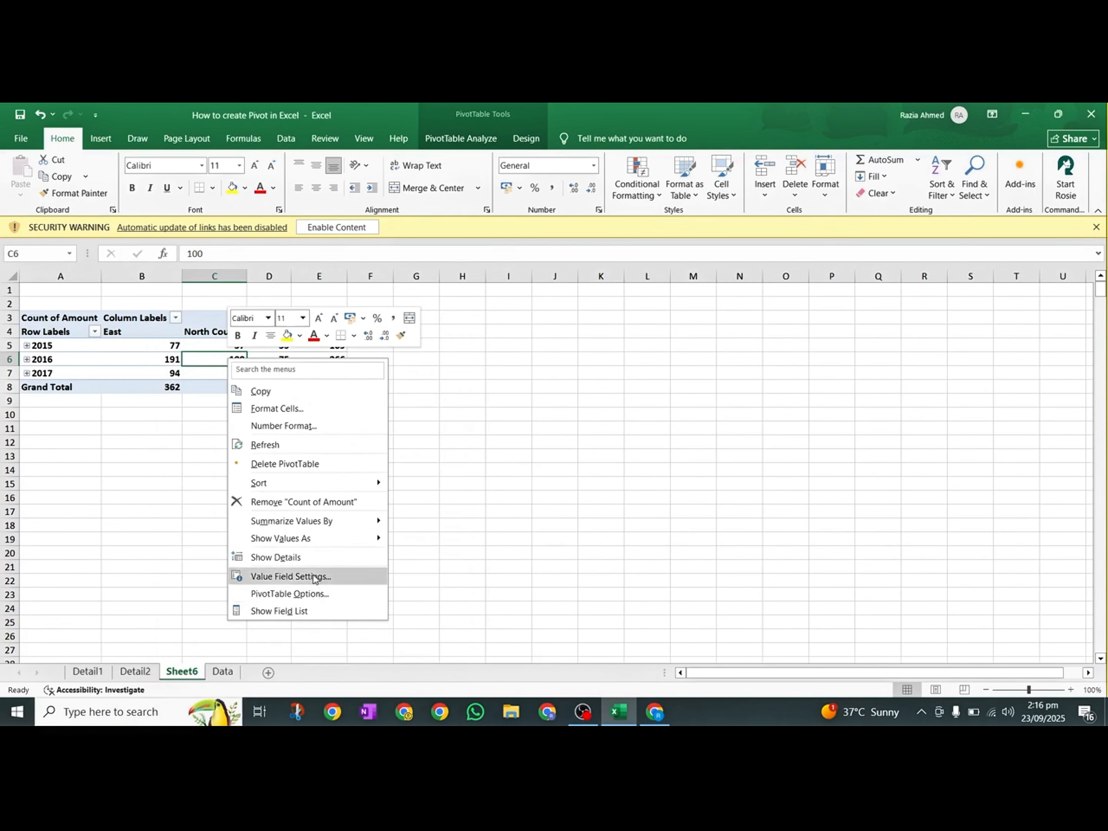
{"action": "left_click", "coordinate": [293, 612]}
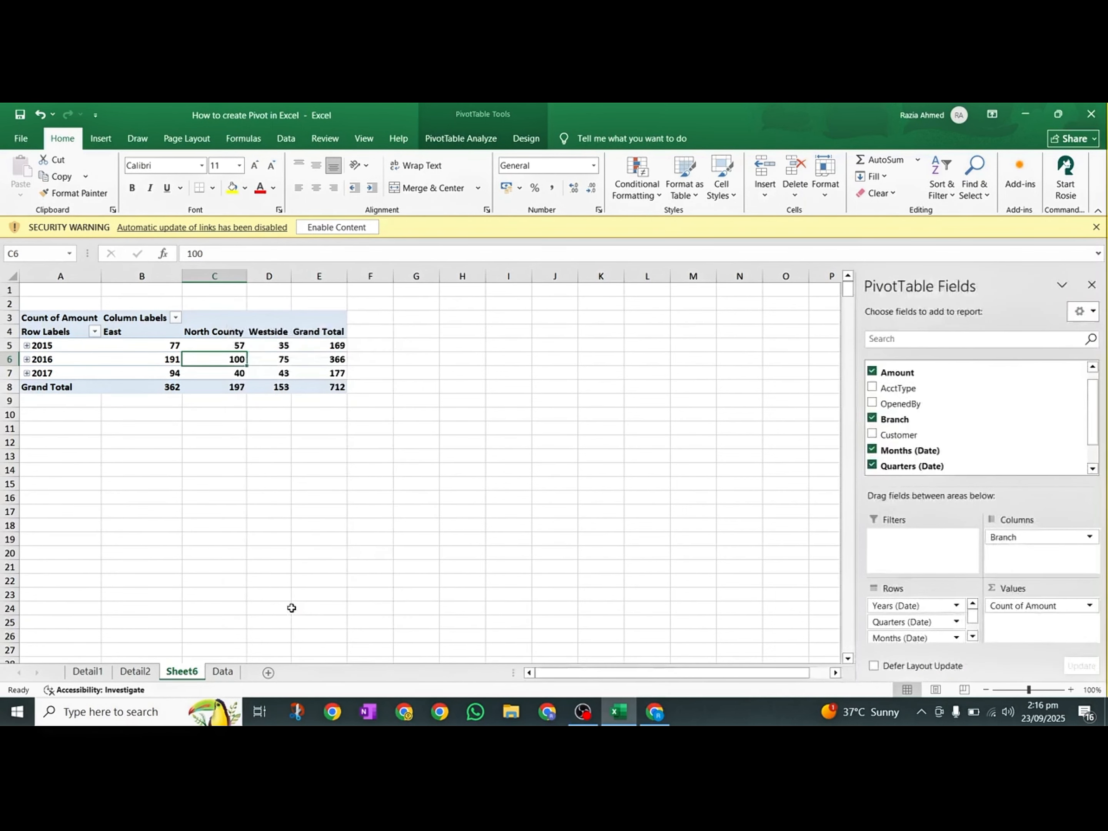
{"action": "right_click", "coordinate": [232, 357]}
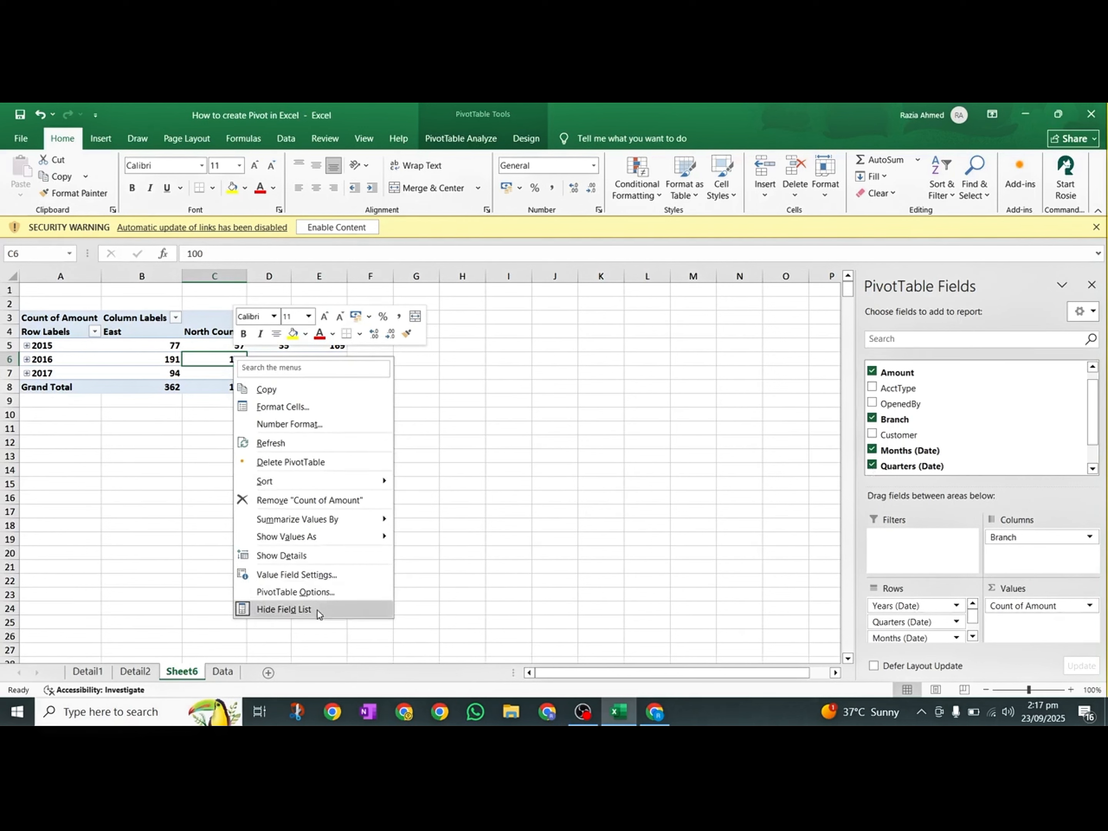
{"action": "left_click", "coordinate": [292, 617]}
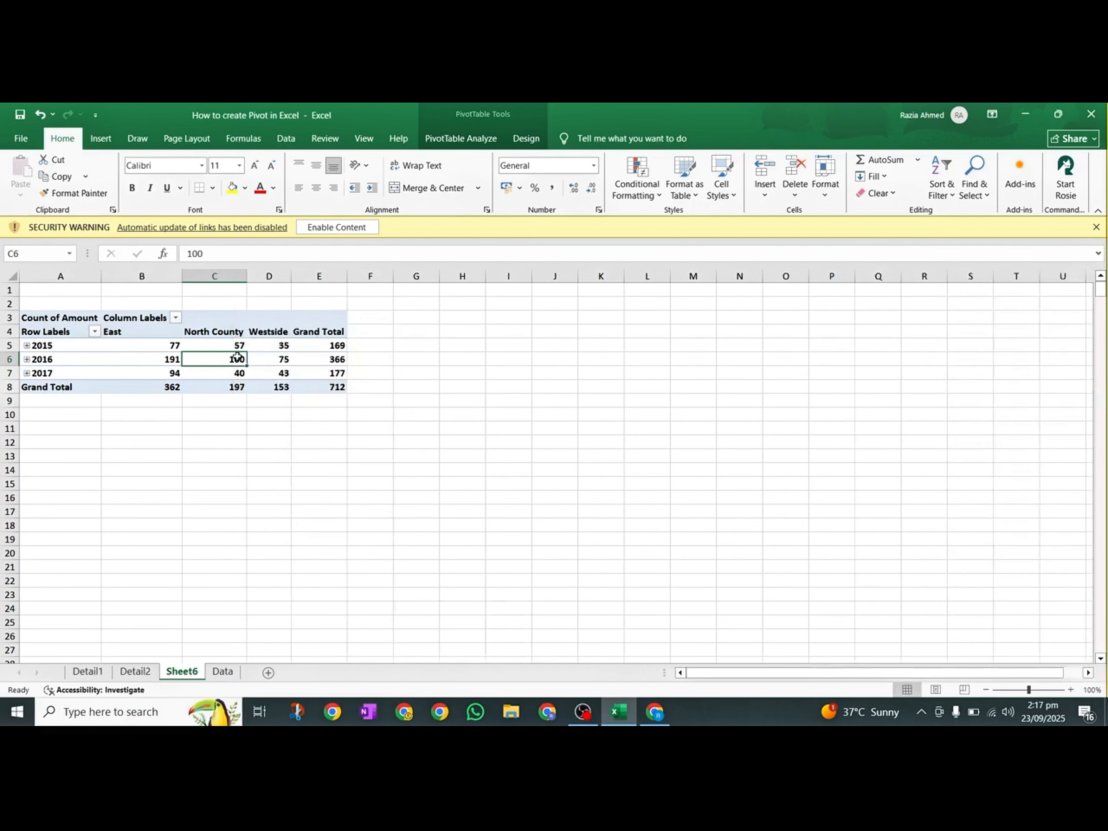
- Bring back the PivotTable field list and add the OpenedBy field to the Columns area below Branch
{"action": "right_click", "coordinate": [227, 362]}
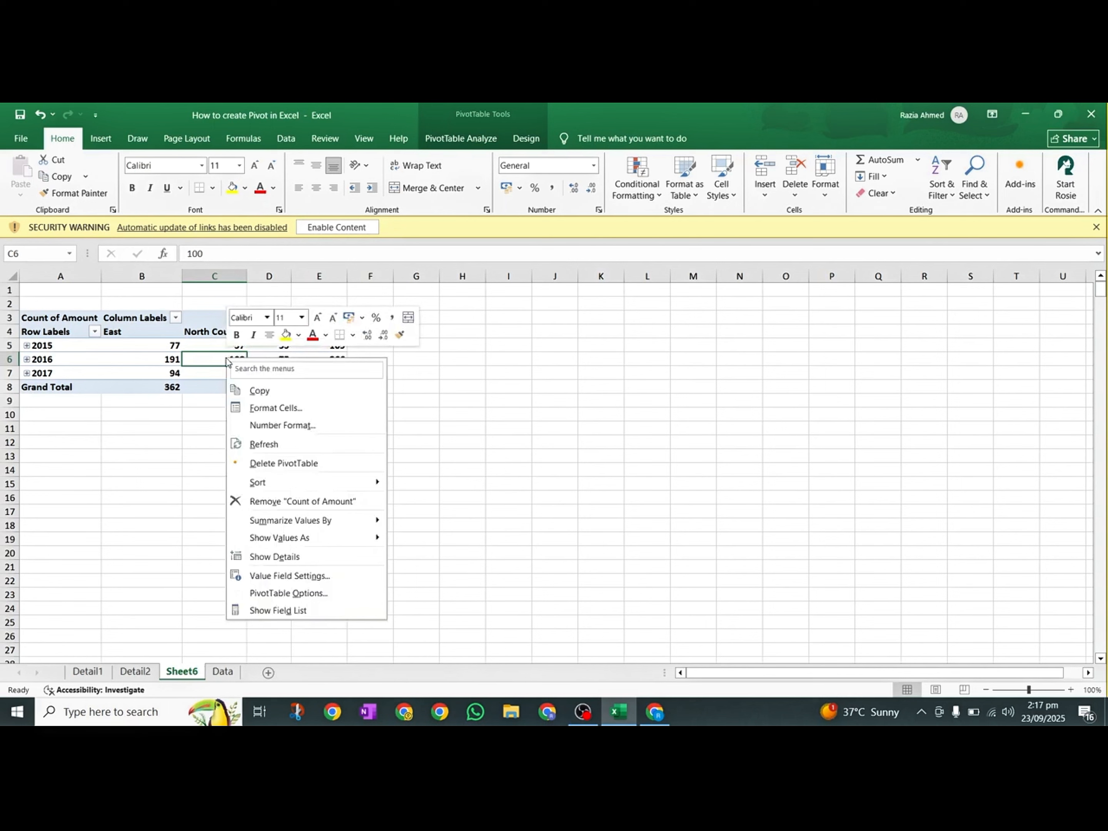
{"action": "left_click", "coordinate": [278, 610]}
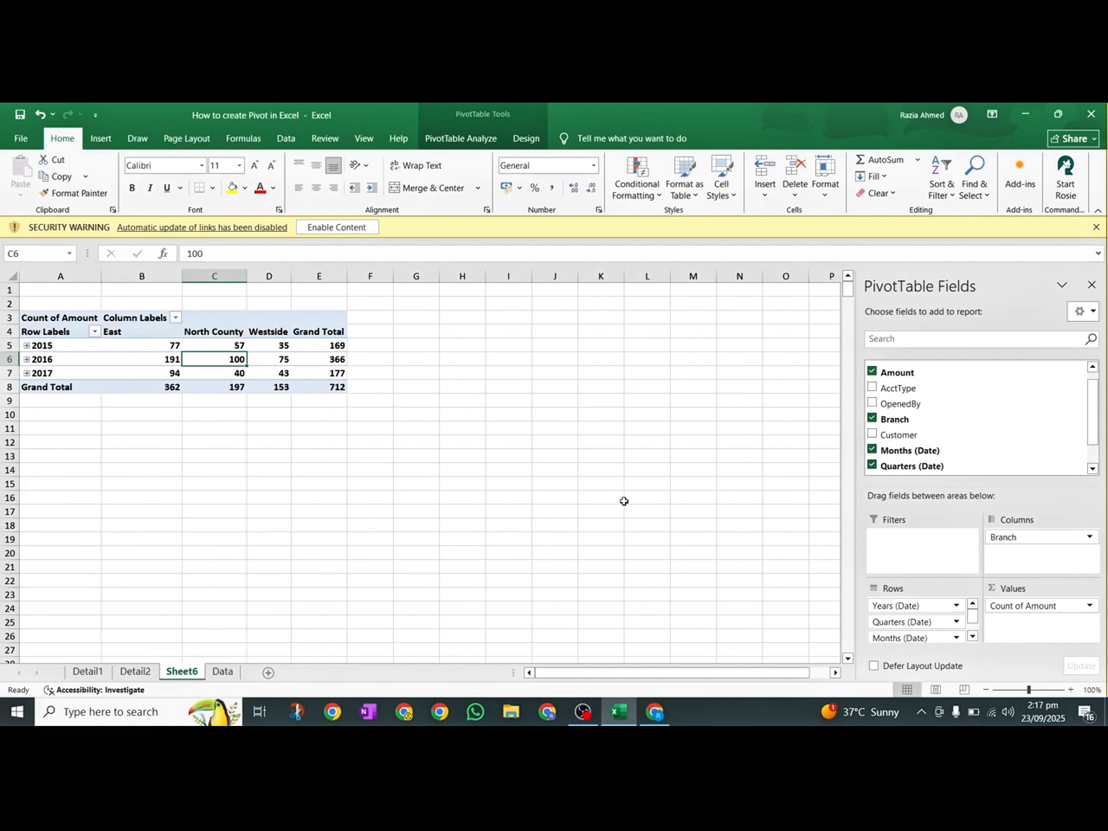
{"action": "left_click", "coordinate": [872, 403]}
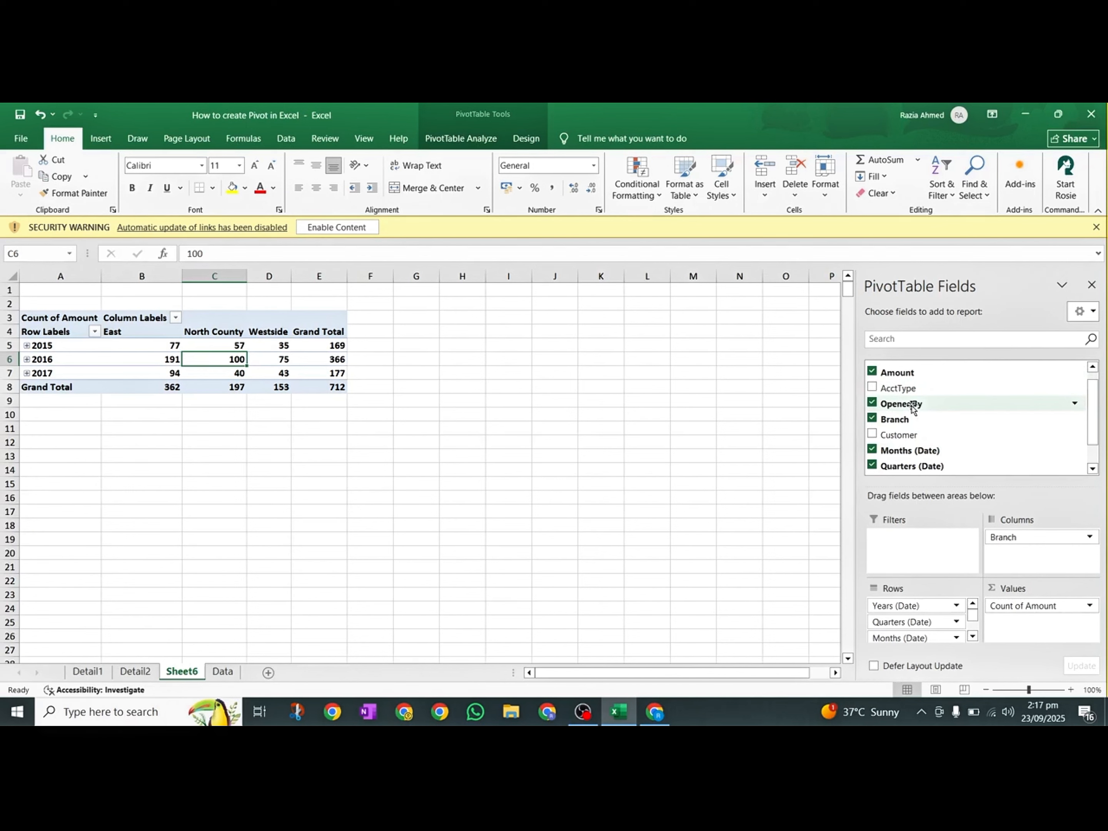
{"action": "left_click_drag", "start_coordinate": [912, 409], "coordinate": [1024, 554]}
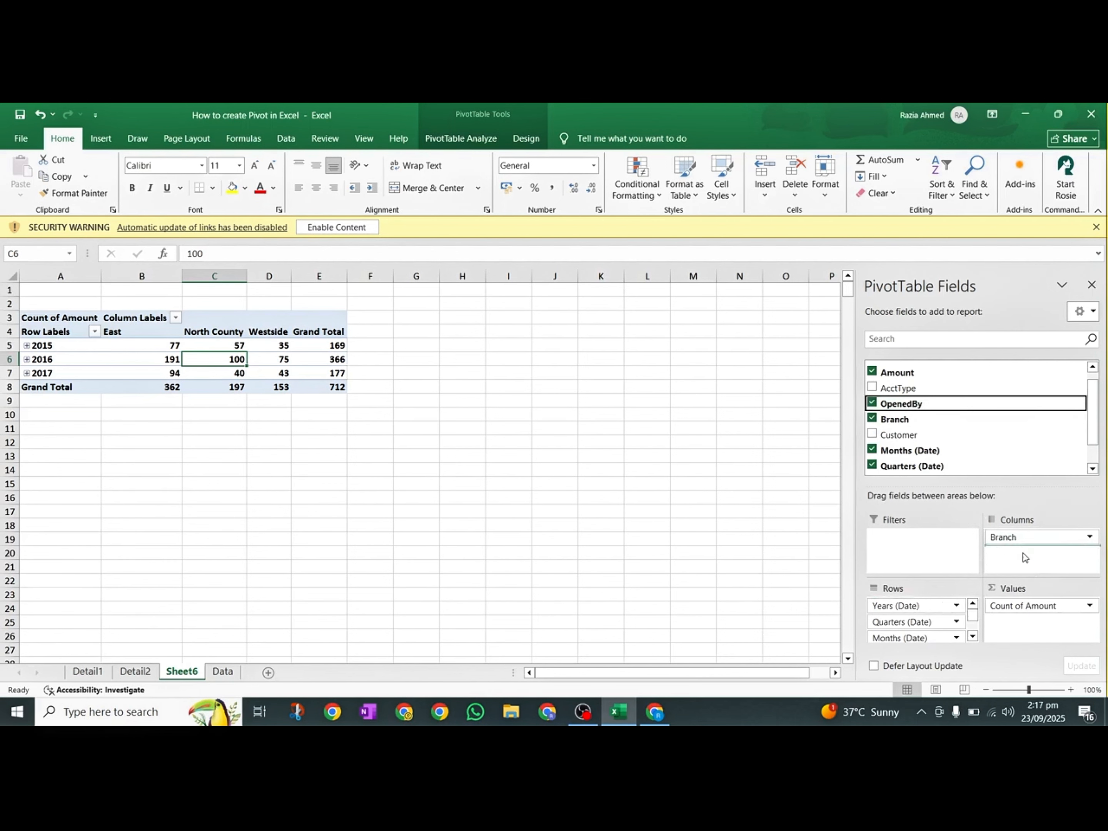